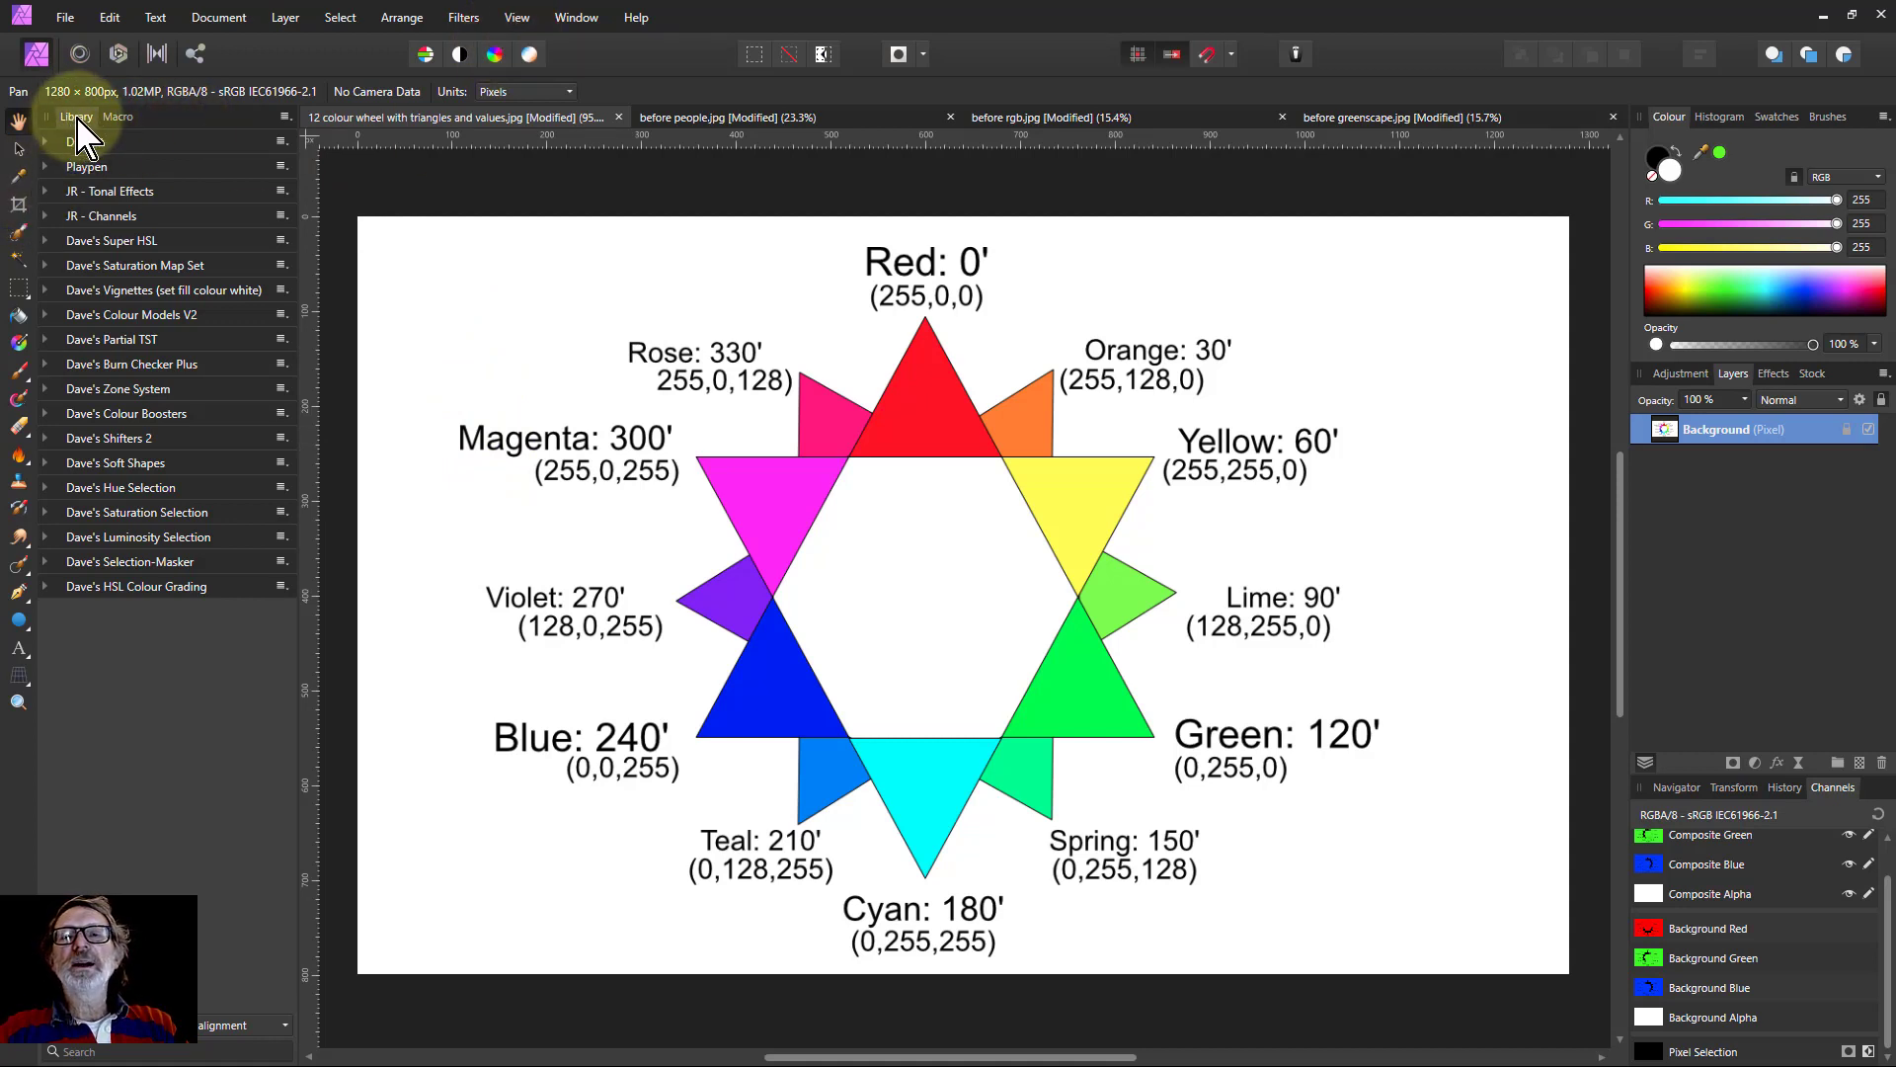
Expand the HSL Colour Grading category in the macro library to show its complementary colour macros.
{"action": "left_click", "coordinate": [285, 119]}
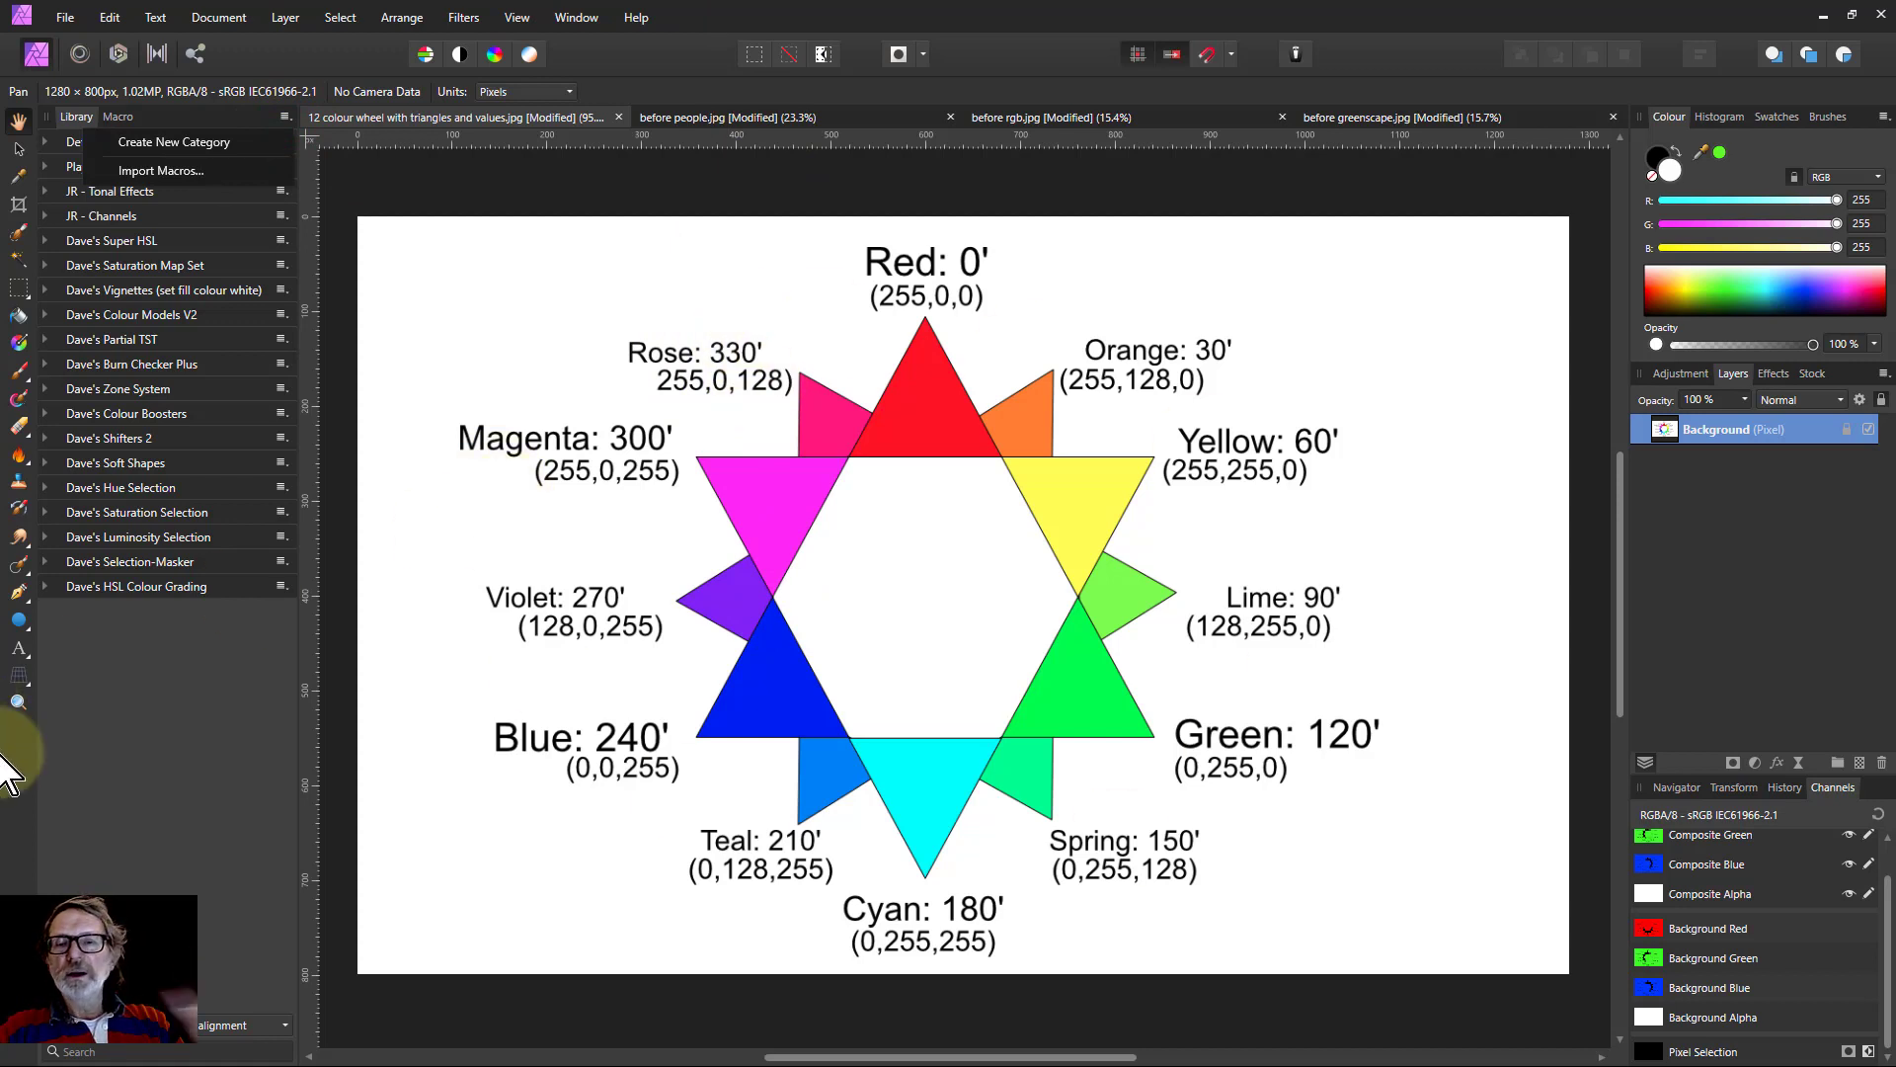
{"action": "left_click", "coordinate": [188, 628]}
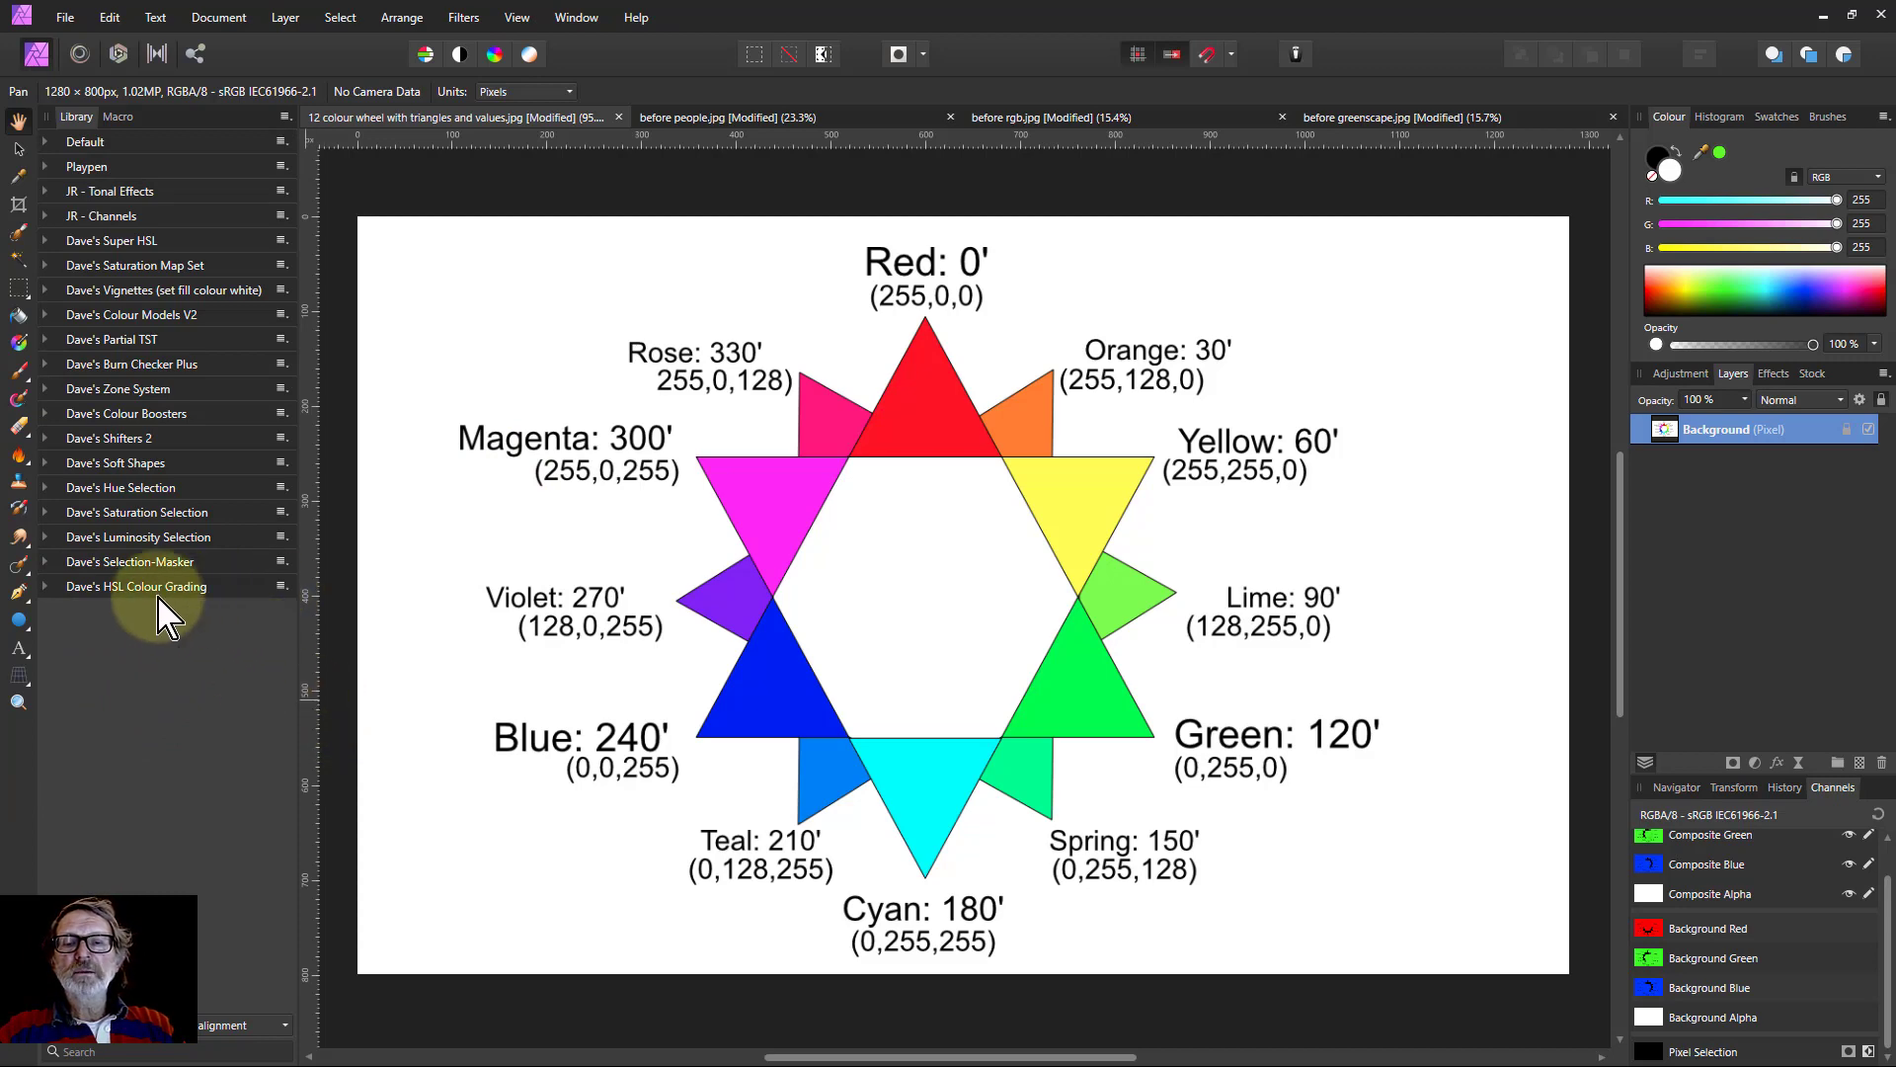
{"action": "left_click", "coordinate": [45, 586]}
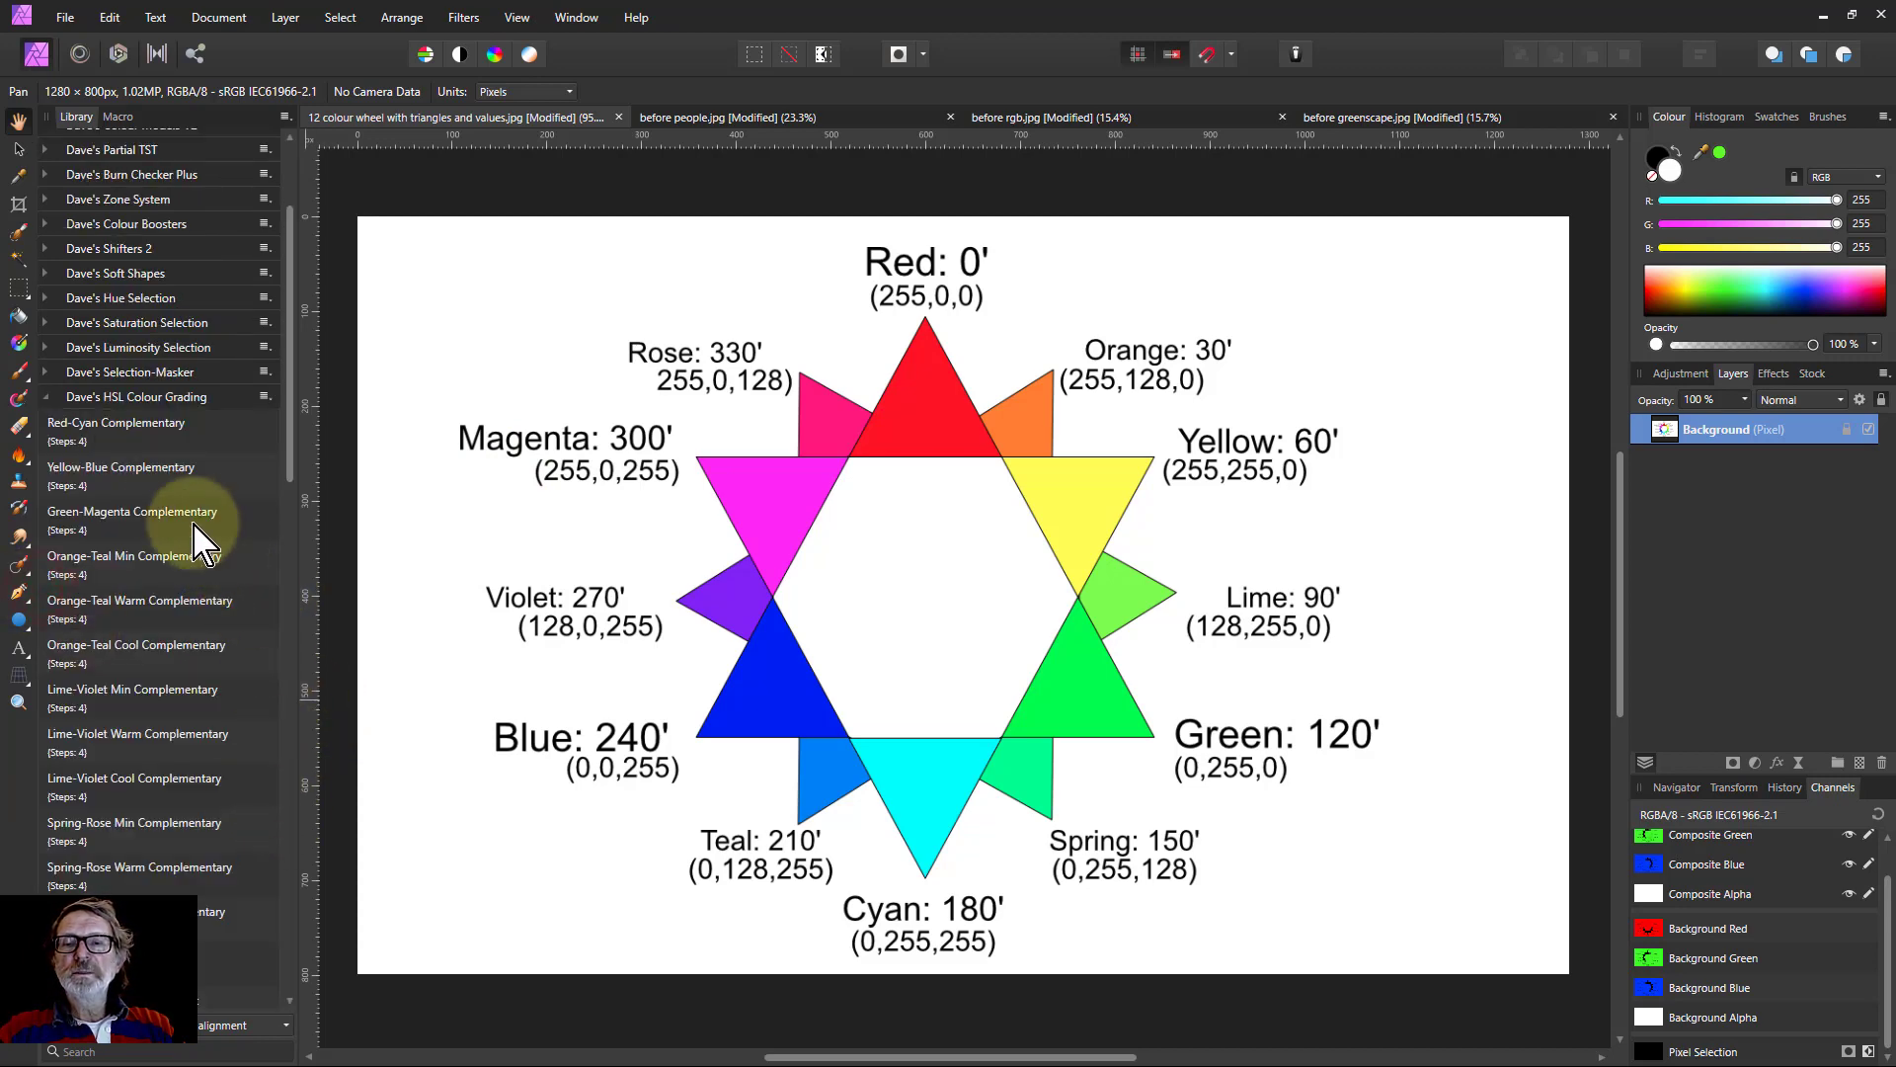
{"action": "mouse_move", "coordinate": [291, 368]}
{"action": "left_mouse_down"}
{"action": "mouse_move", "coordinate": [296, 965]}
{"action": "mouse_move", "coordinate": [310, 359]}
{"action": "left_mouse_up"}
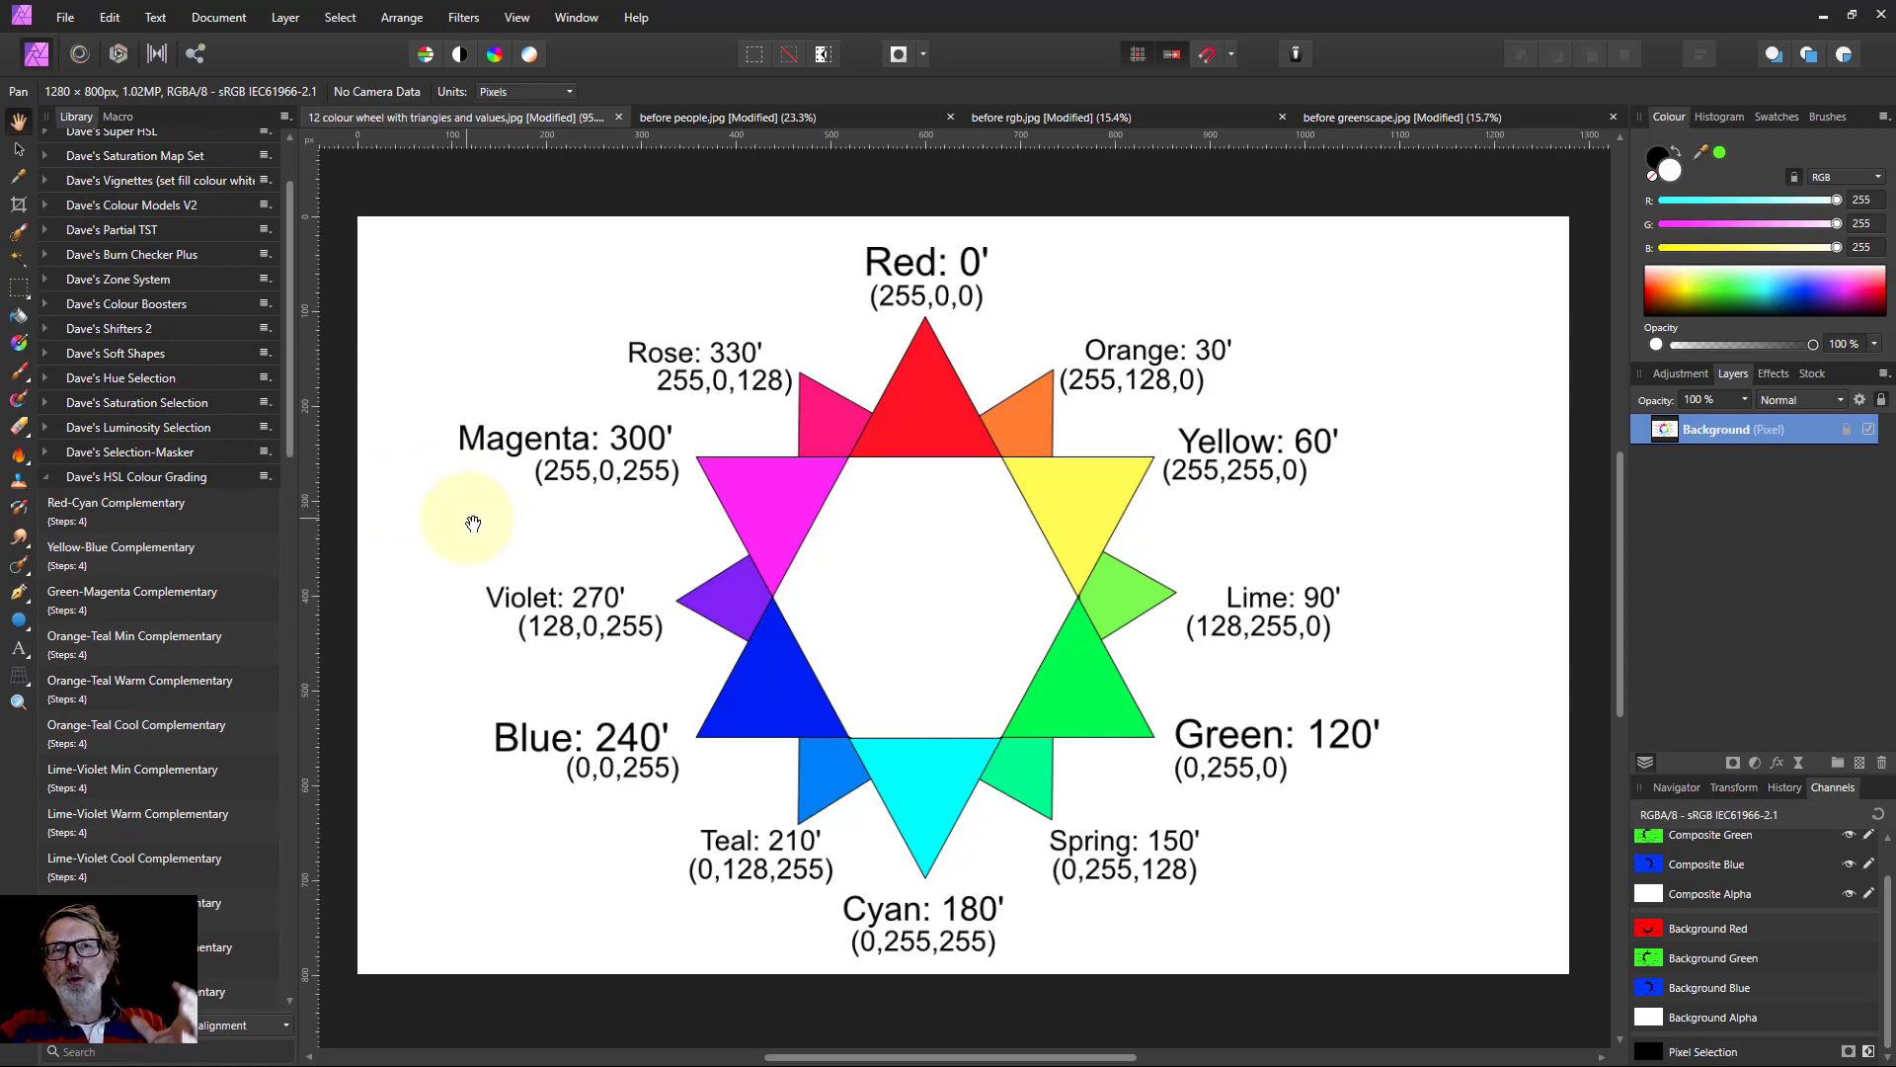
Try the Red-Cyan Complementary macro on the colour wheel, inspect its red, yellow and green hue shifts, and delete the adjustment.
{"action": "left_click", "coordinate": [94, 515]}
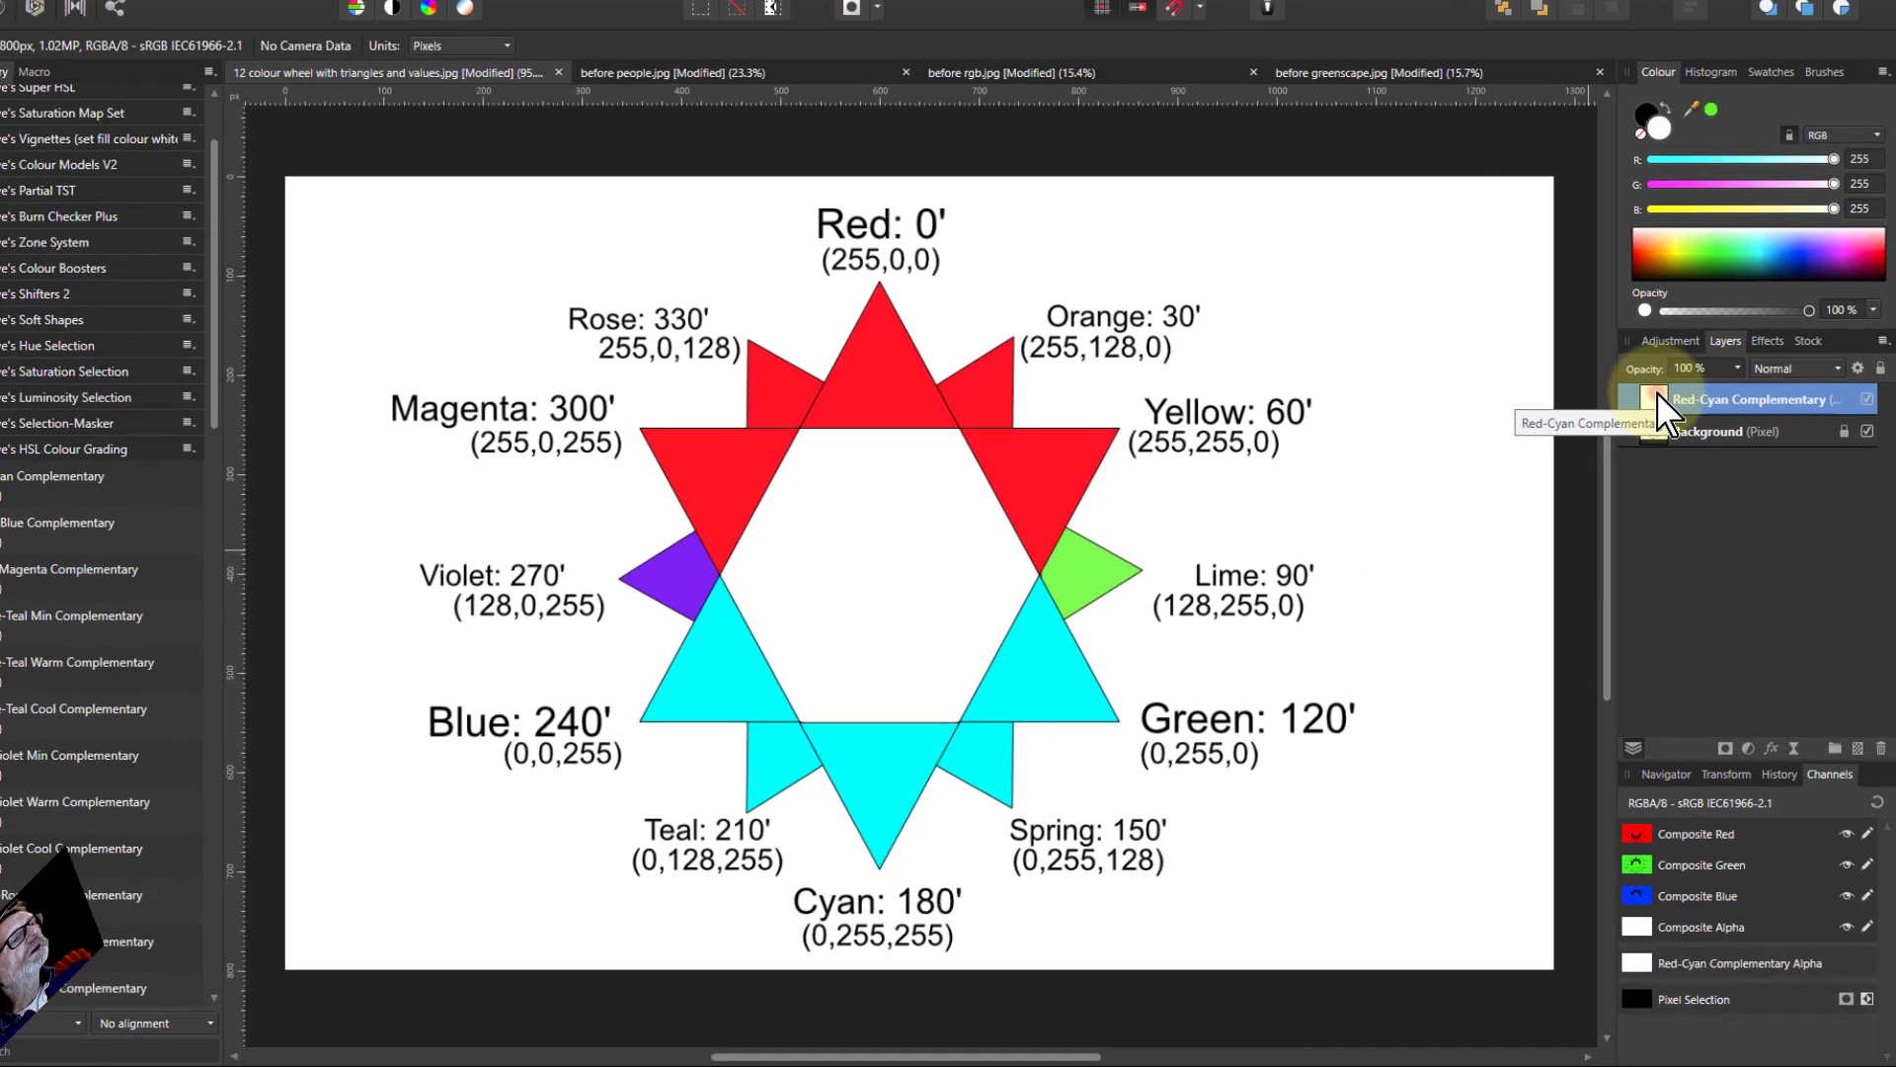
{"action": "double_click", "coordinate": [1657, 397]}
{"action": "left_click_drag", "start_coordinate": [1298, 593], "coordinate": [1289, 522]}
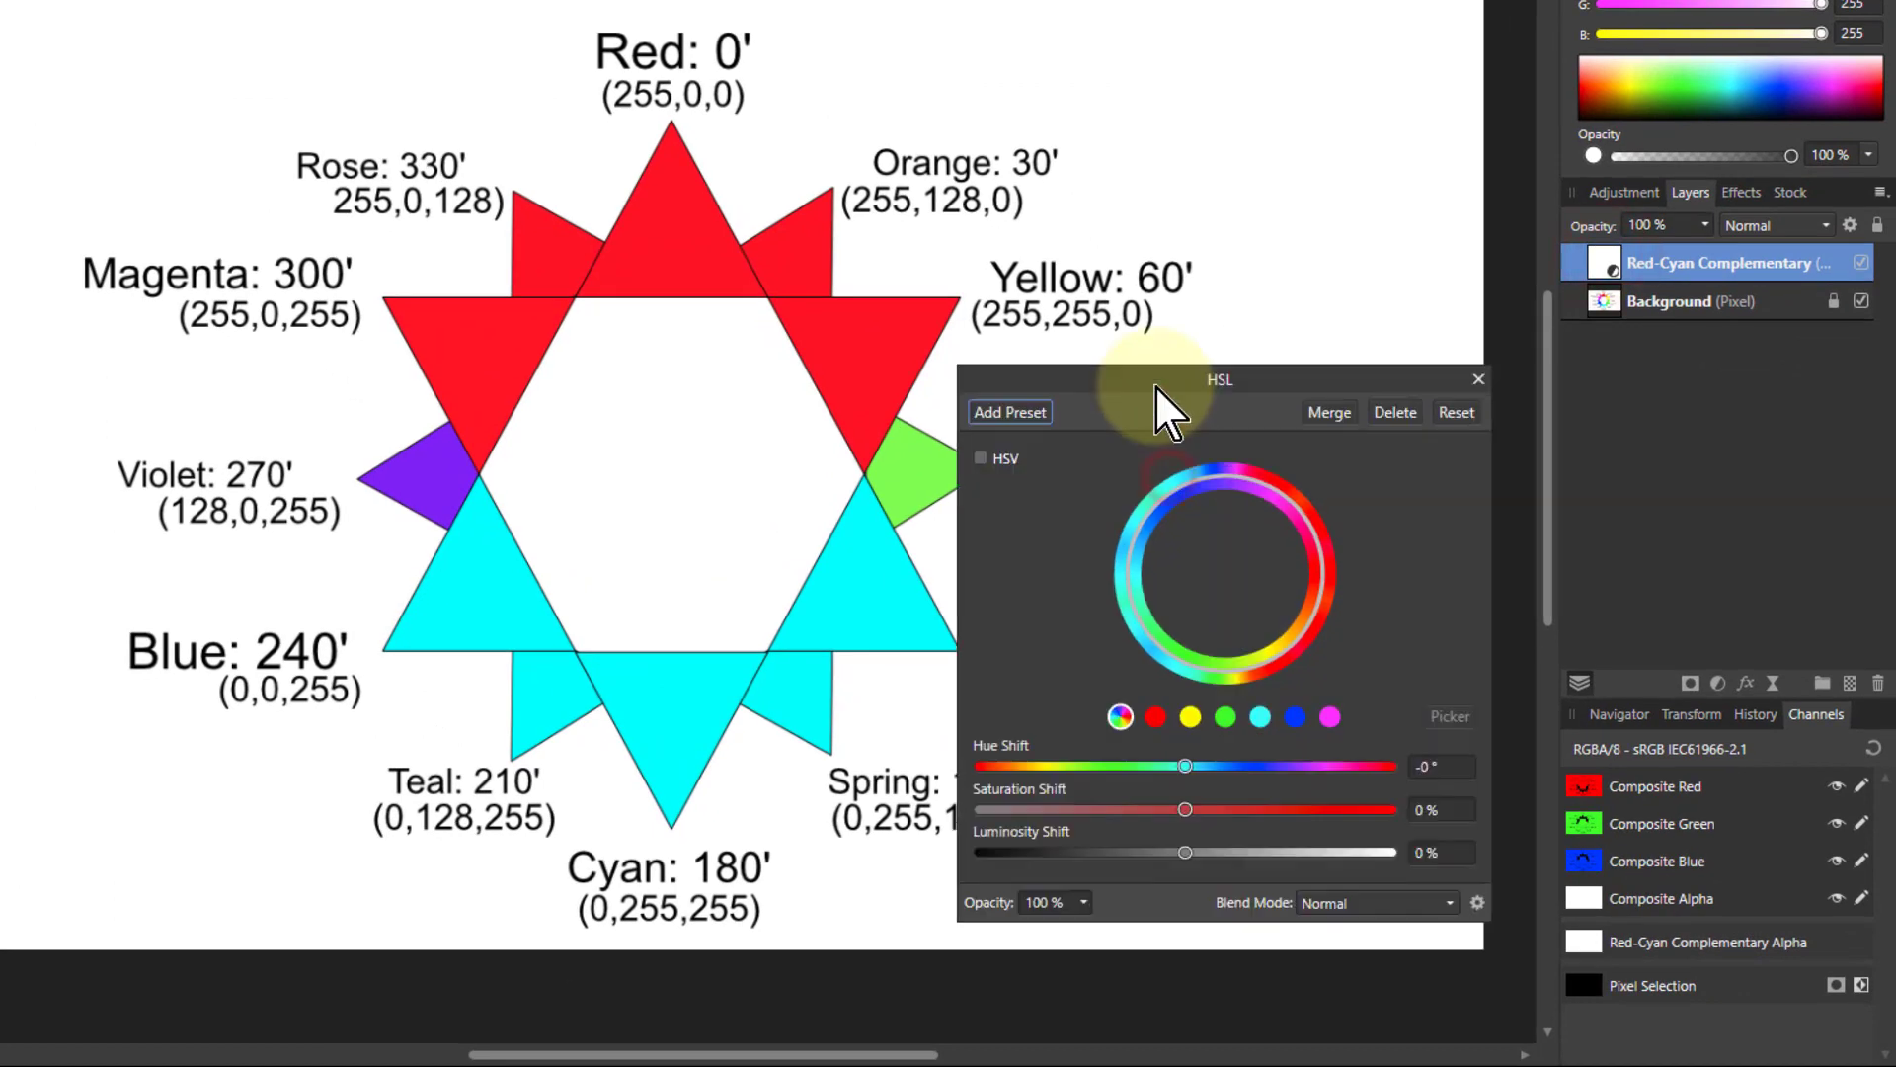
{"action": "left_click", "coordinate": [1155, 716]}
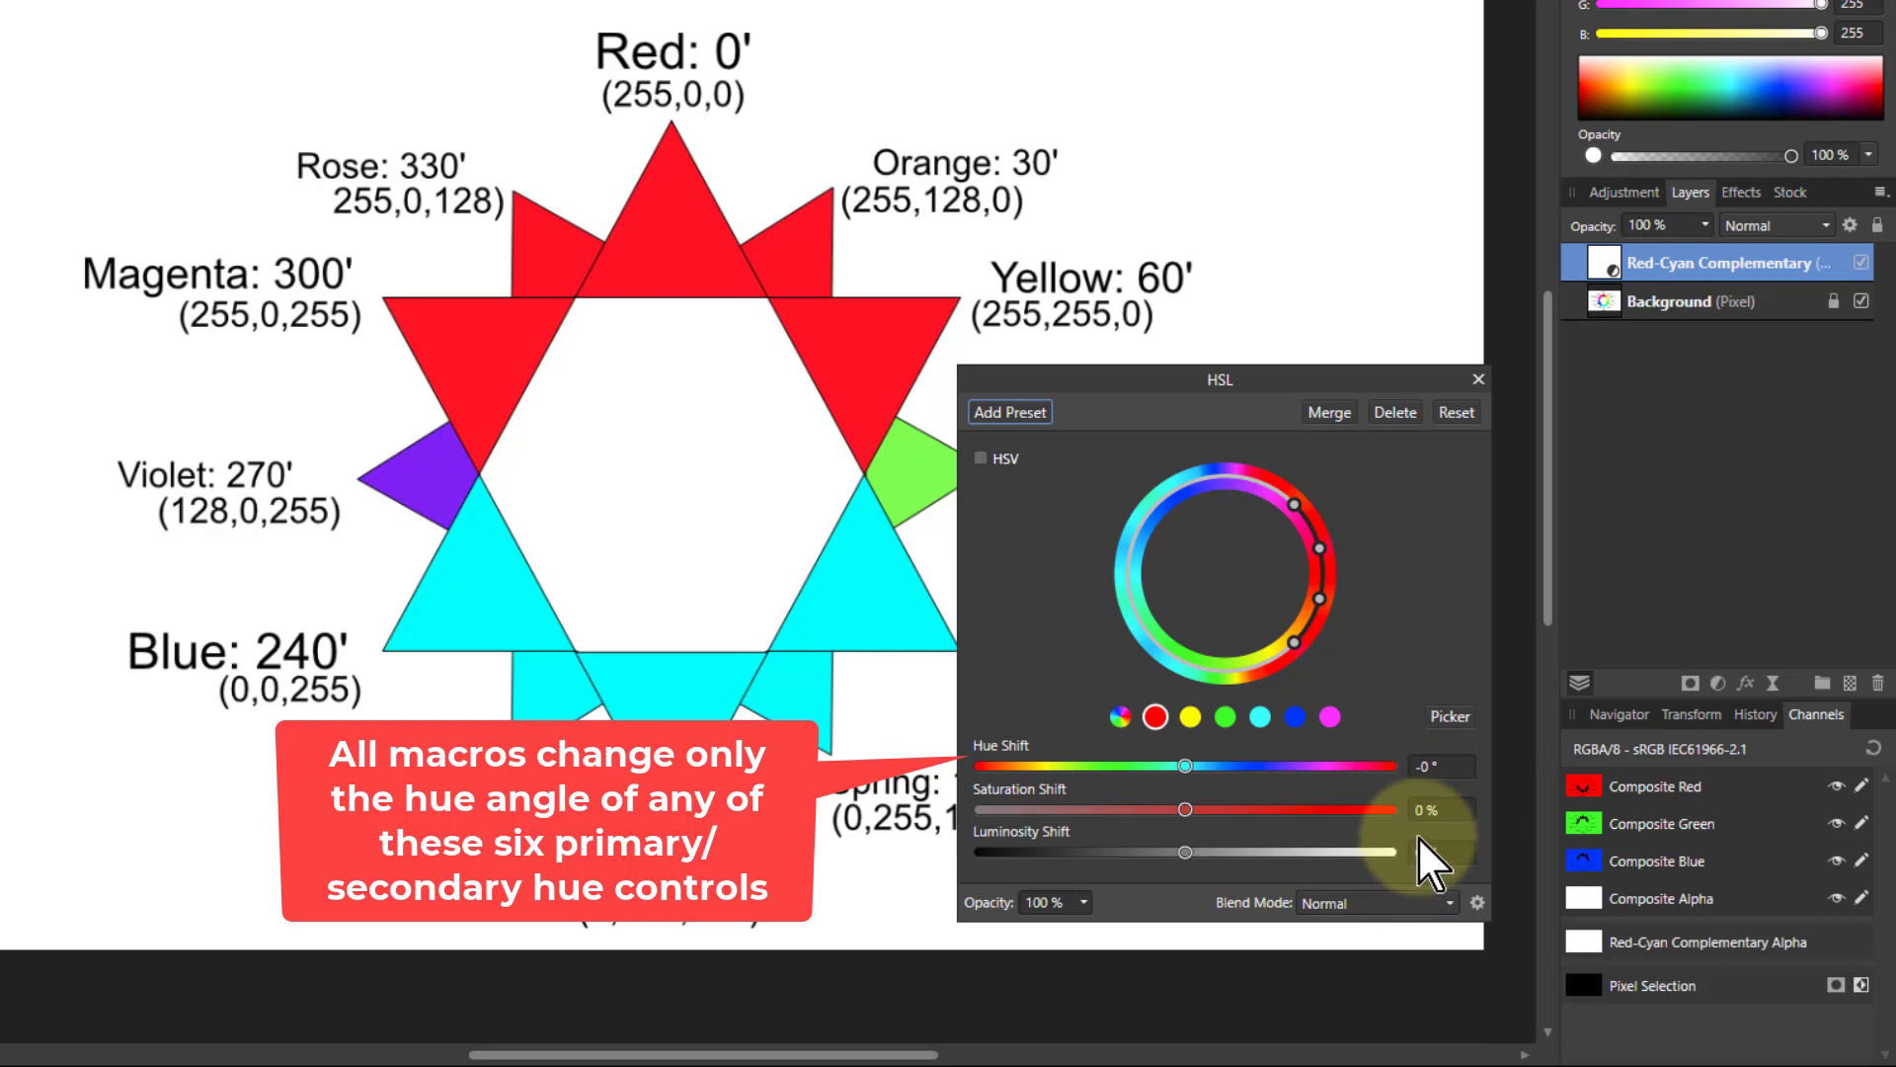
{"action": "left_click", "coordinate": [1190, 717]}
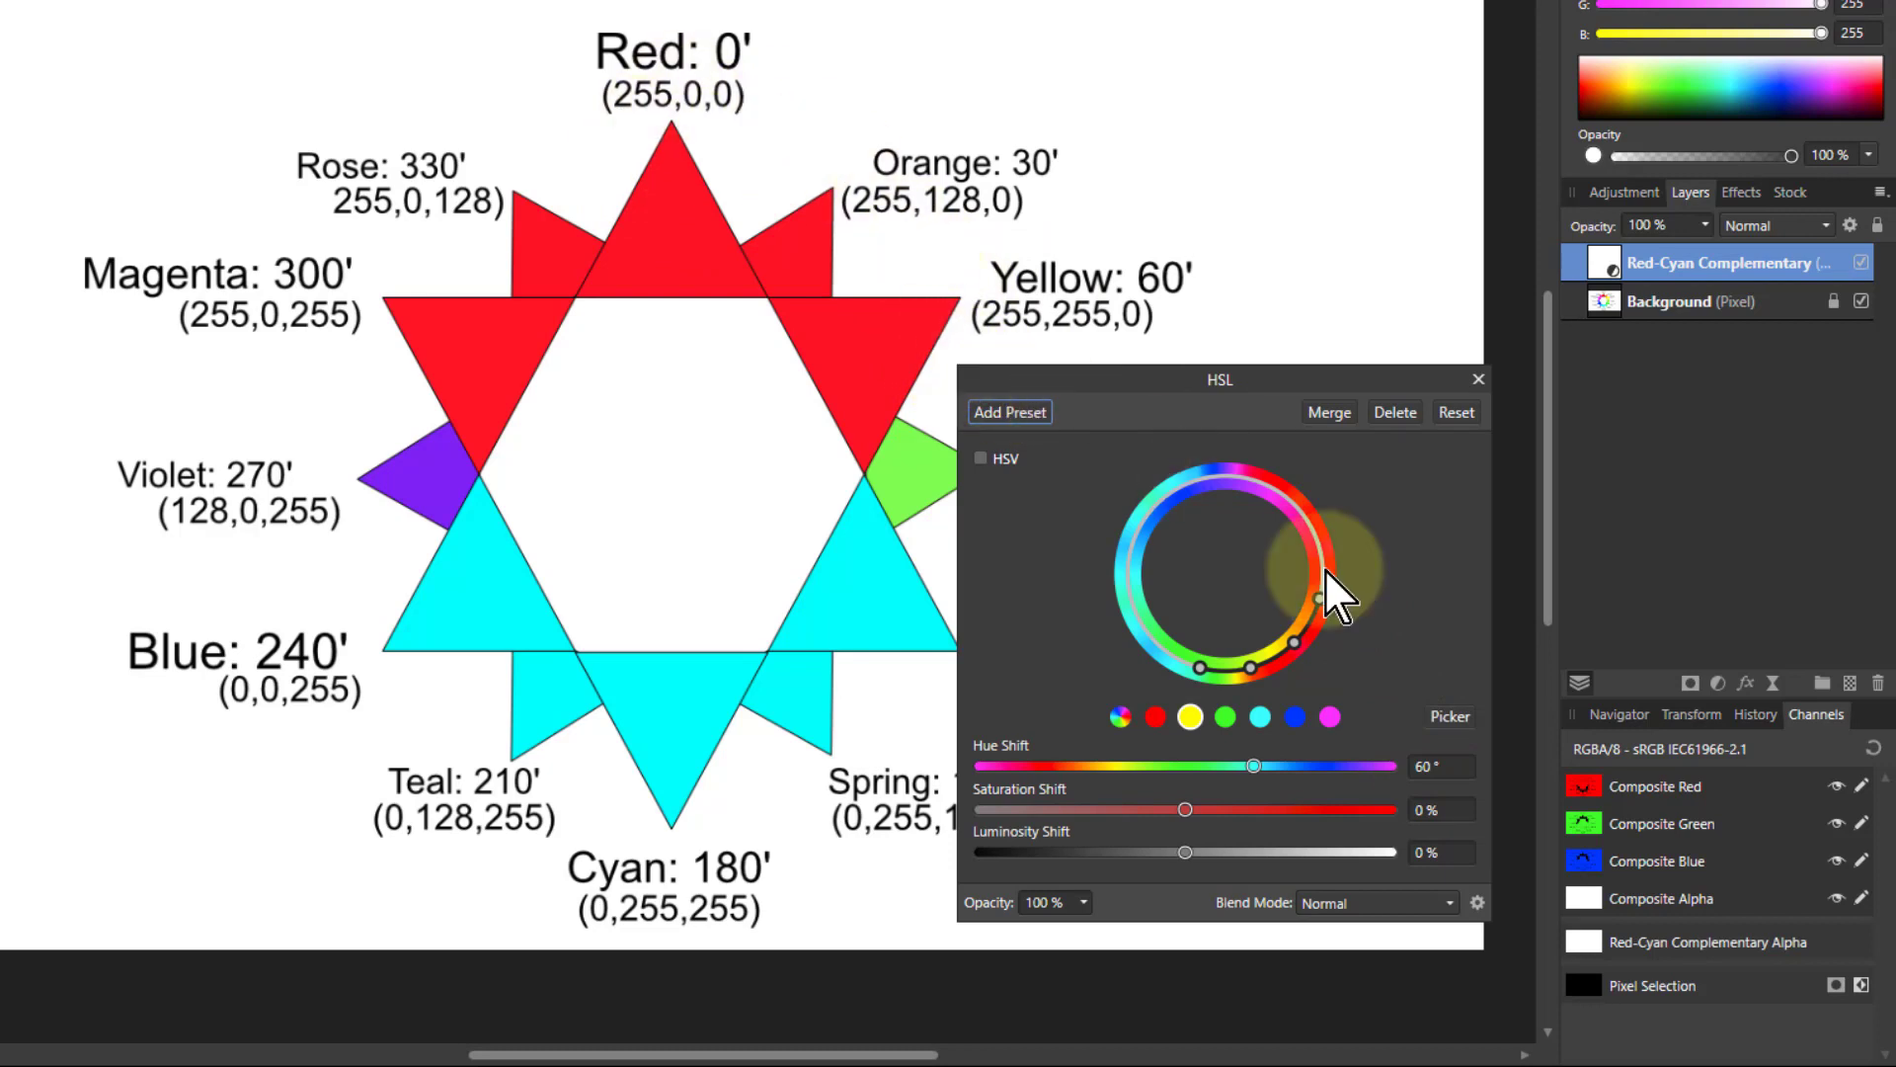
{"action": "left_click", "coordinate": [1229, 718]}
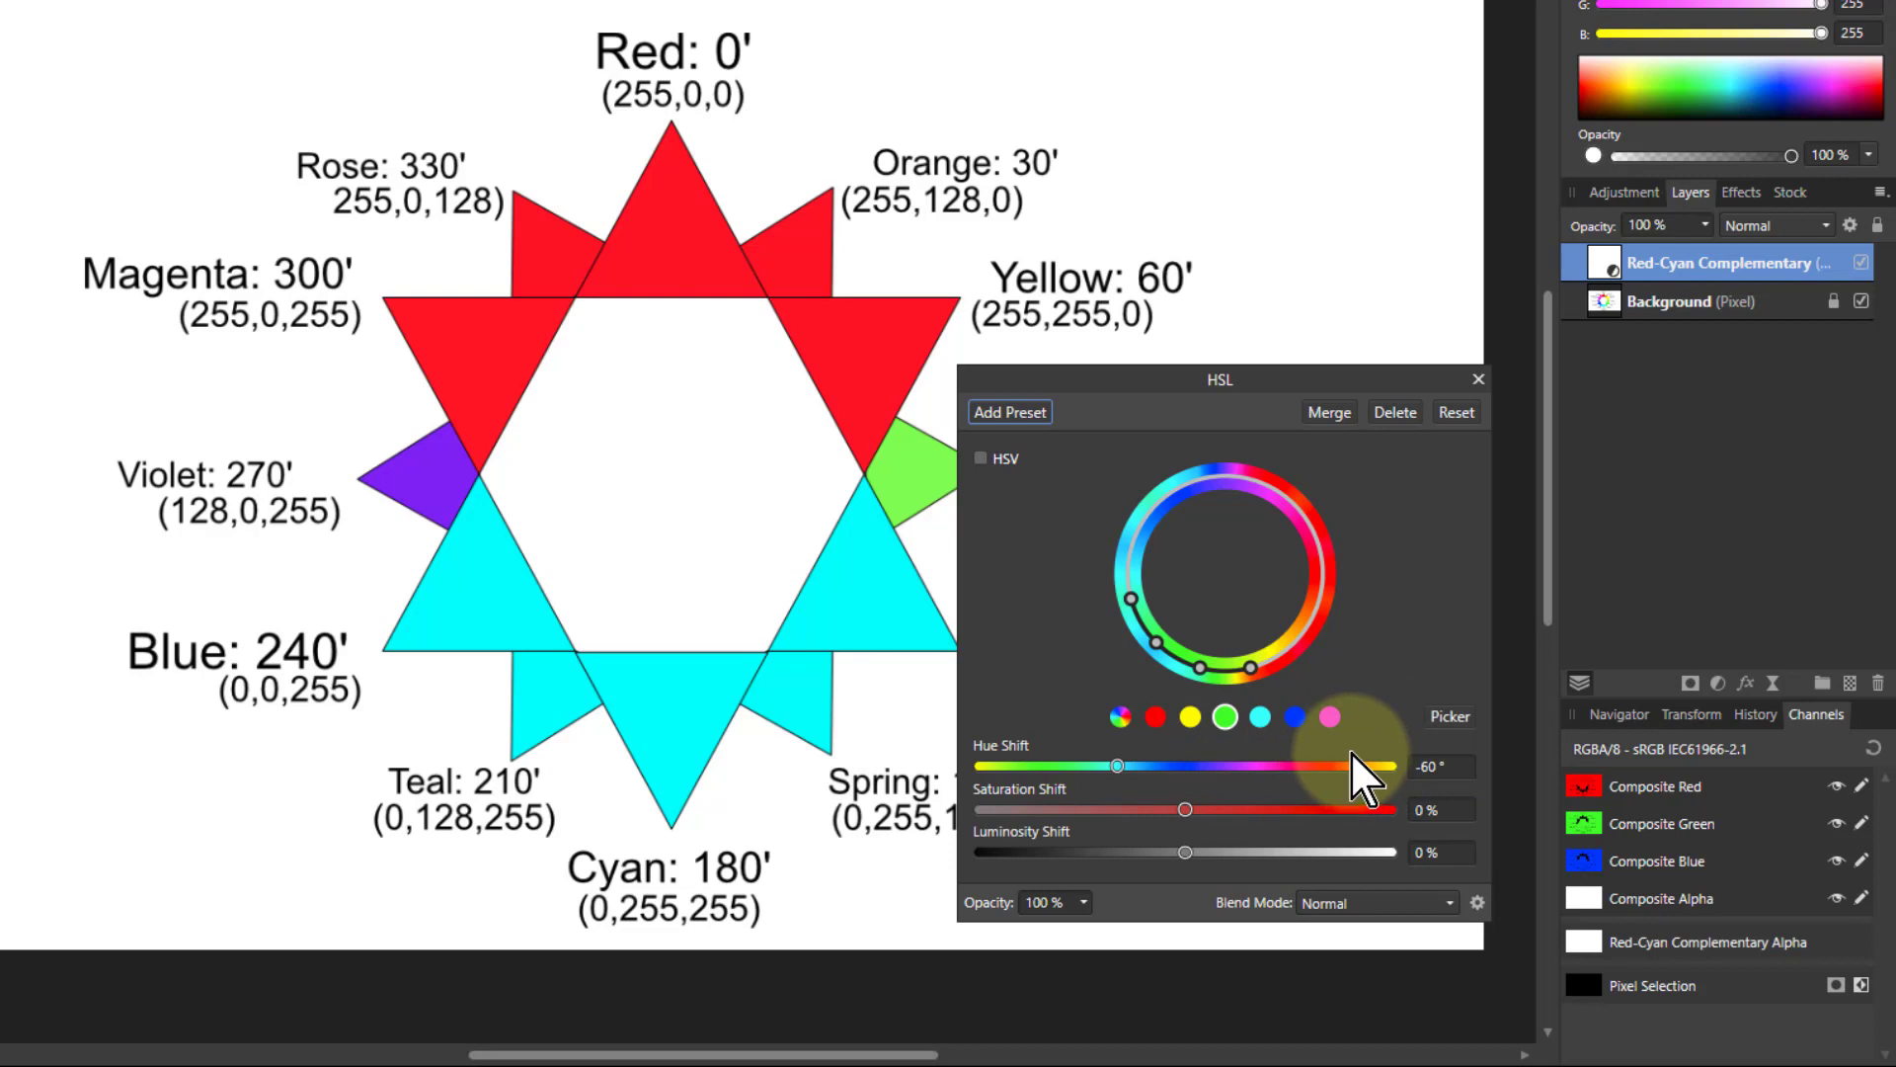
{"action": "left_click", "coordinate": [1393, 413]}
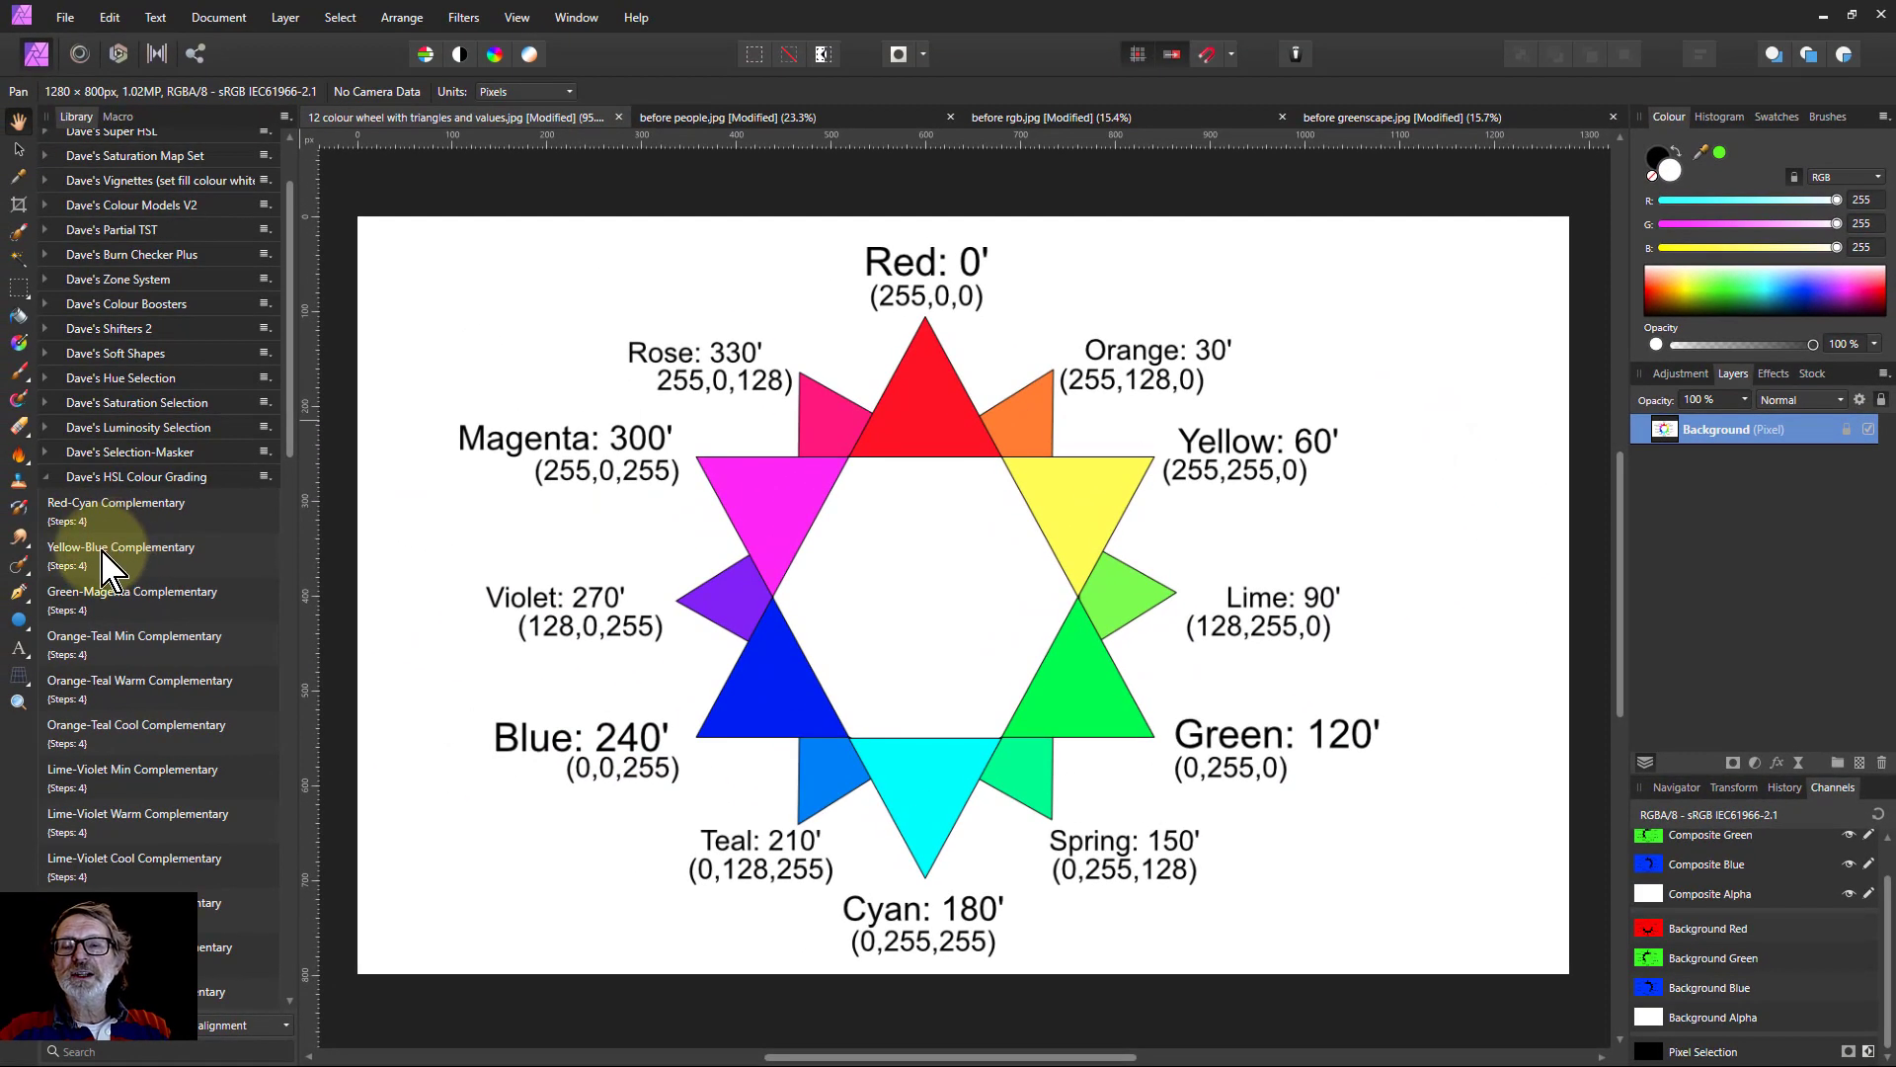
Try the Yellow-Blue Complementary and Green-Magenta Complementary macros on the colour wheel one at a time, undoing each.
{"action": "left_click", "coordinate": [123, 558]}
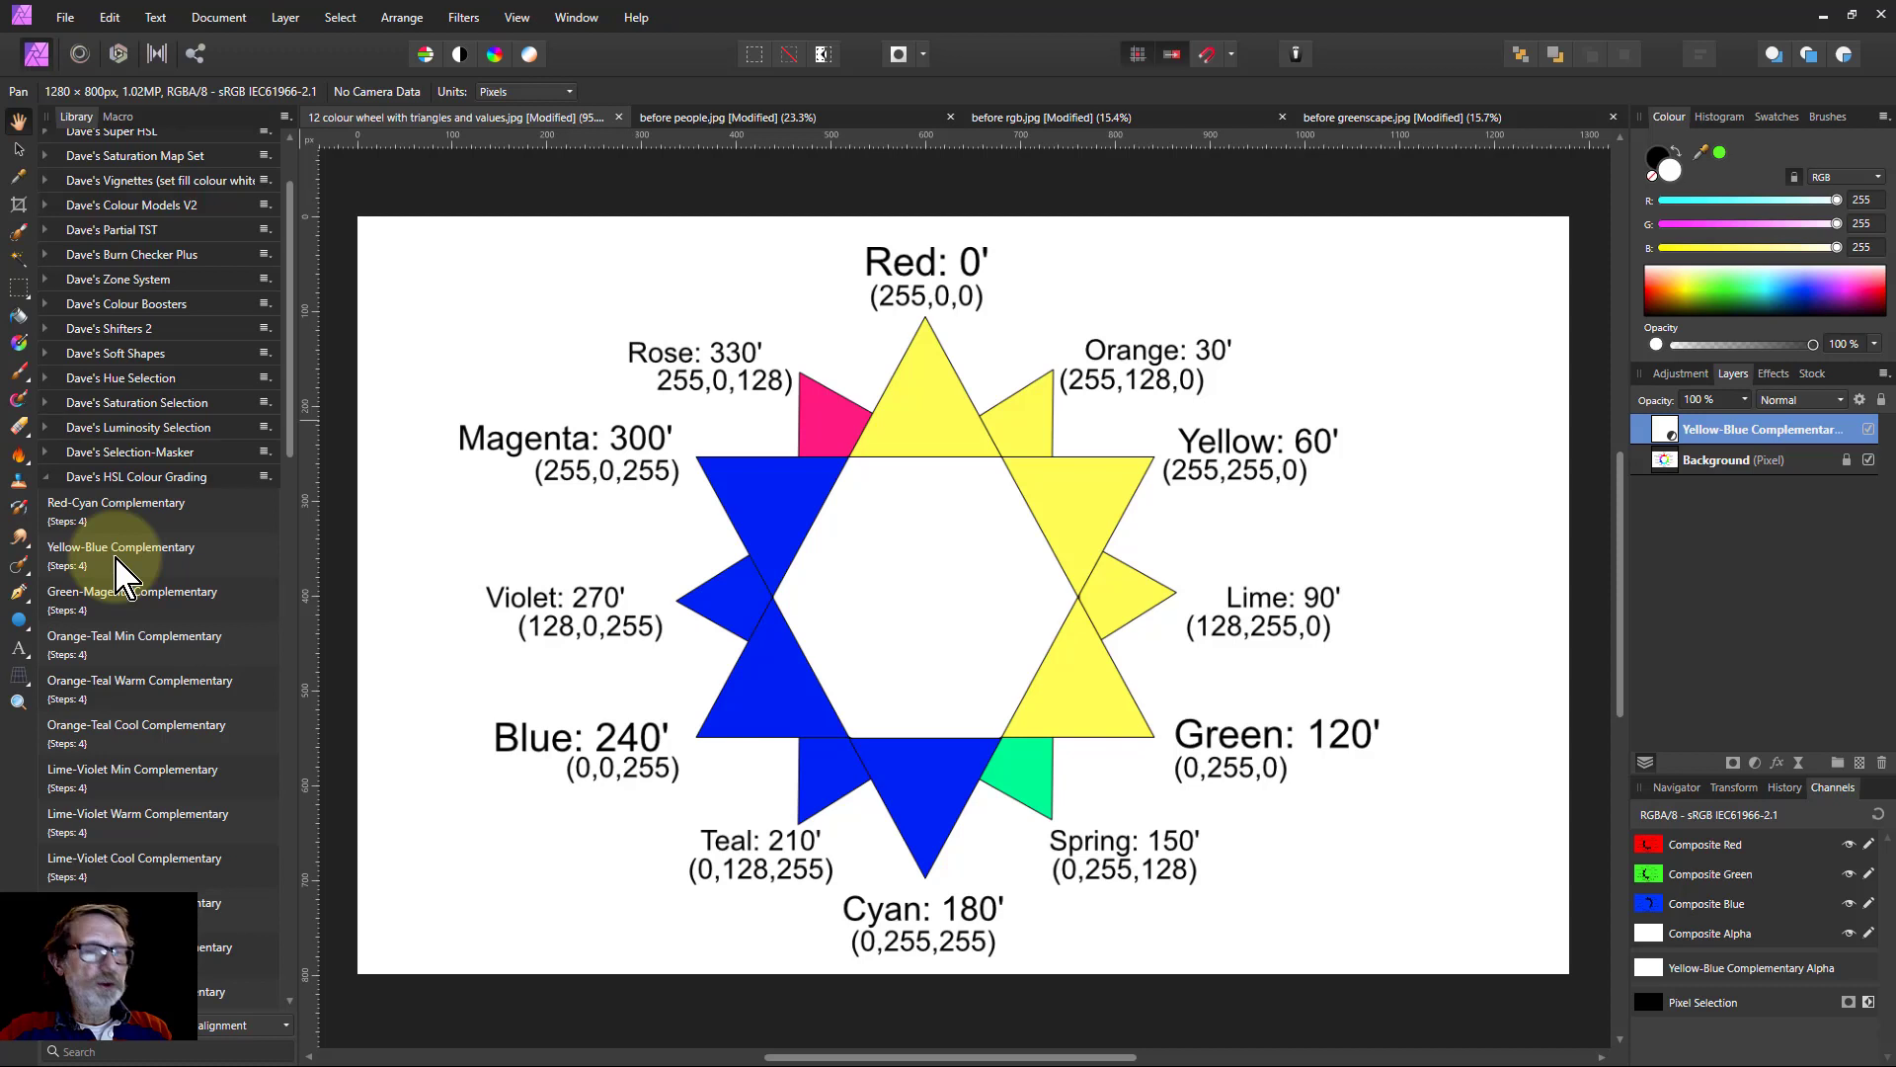
{"action": "key", "text": "ctrl+z"}
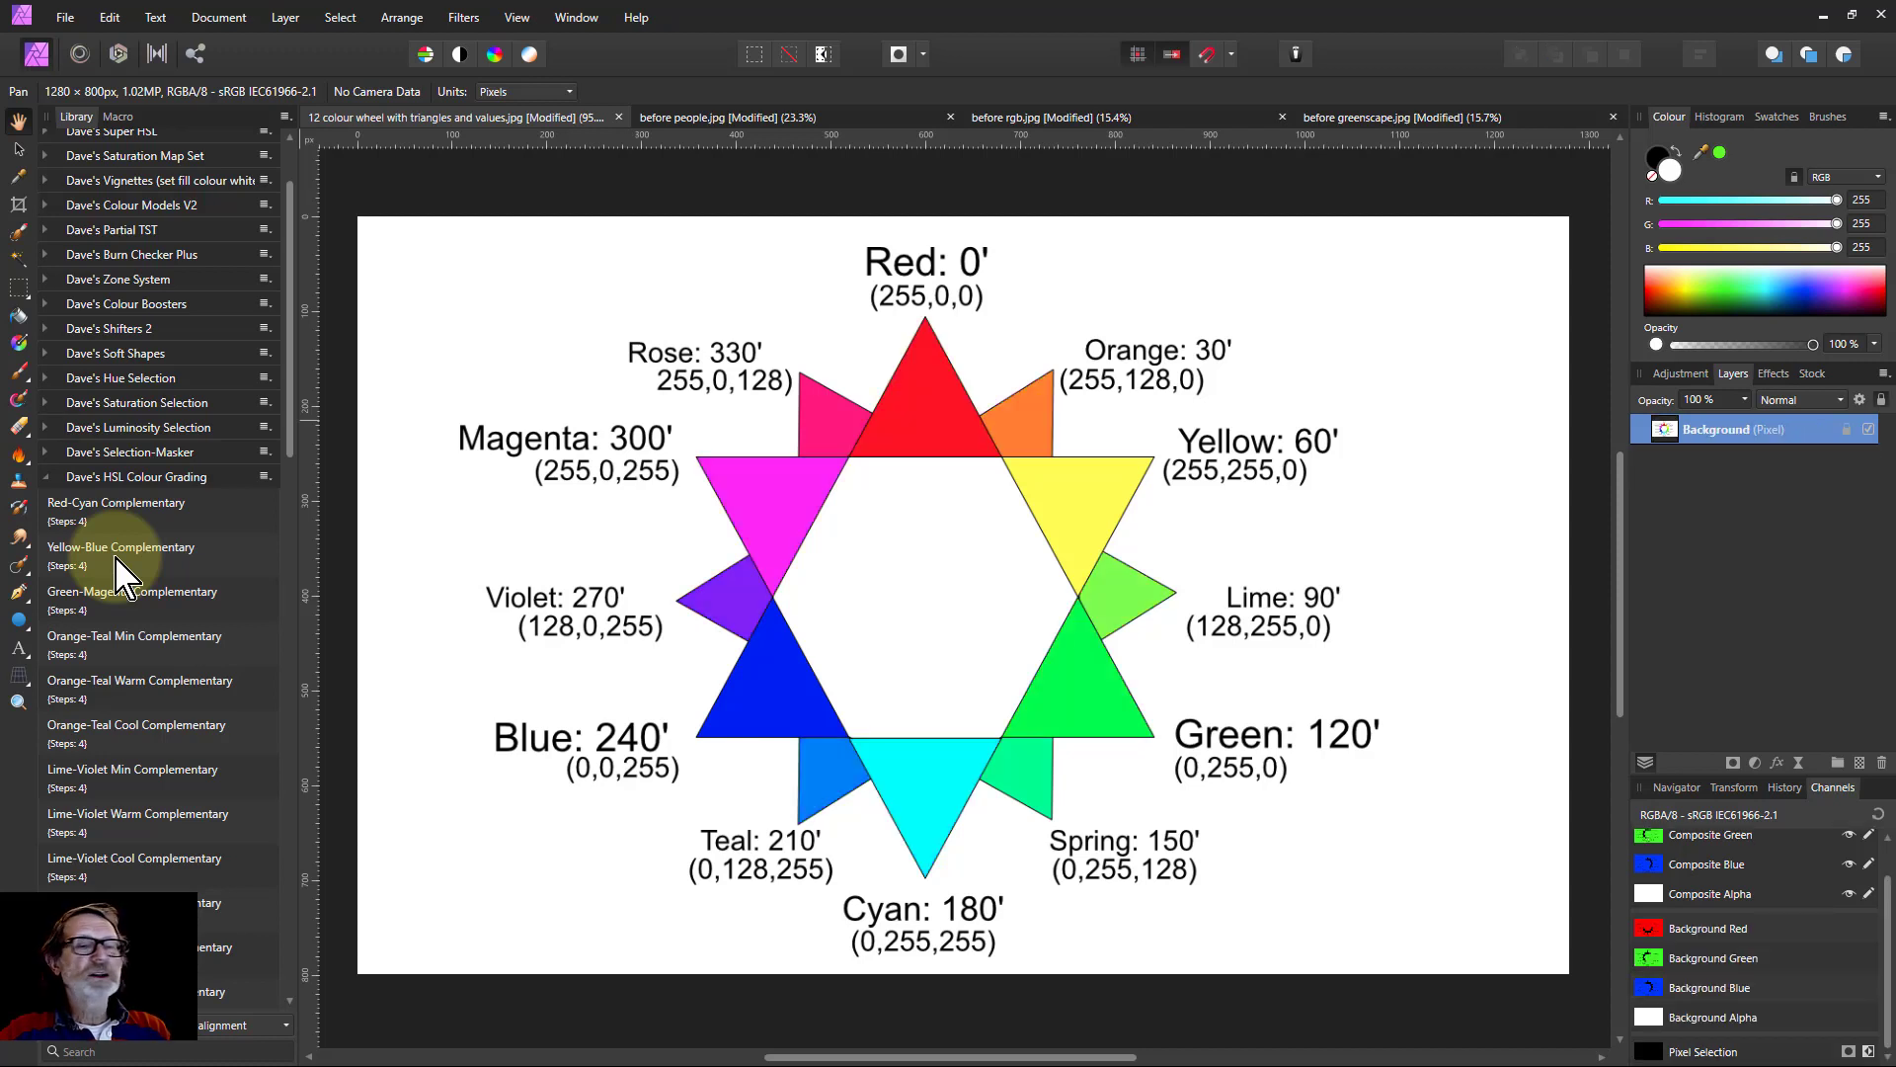
{"action": "left_click", "coordinate": [117, 605]}
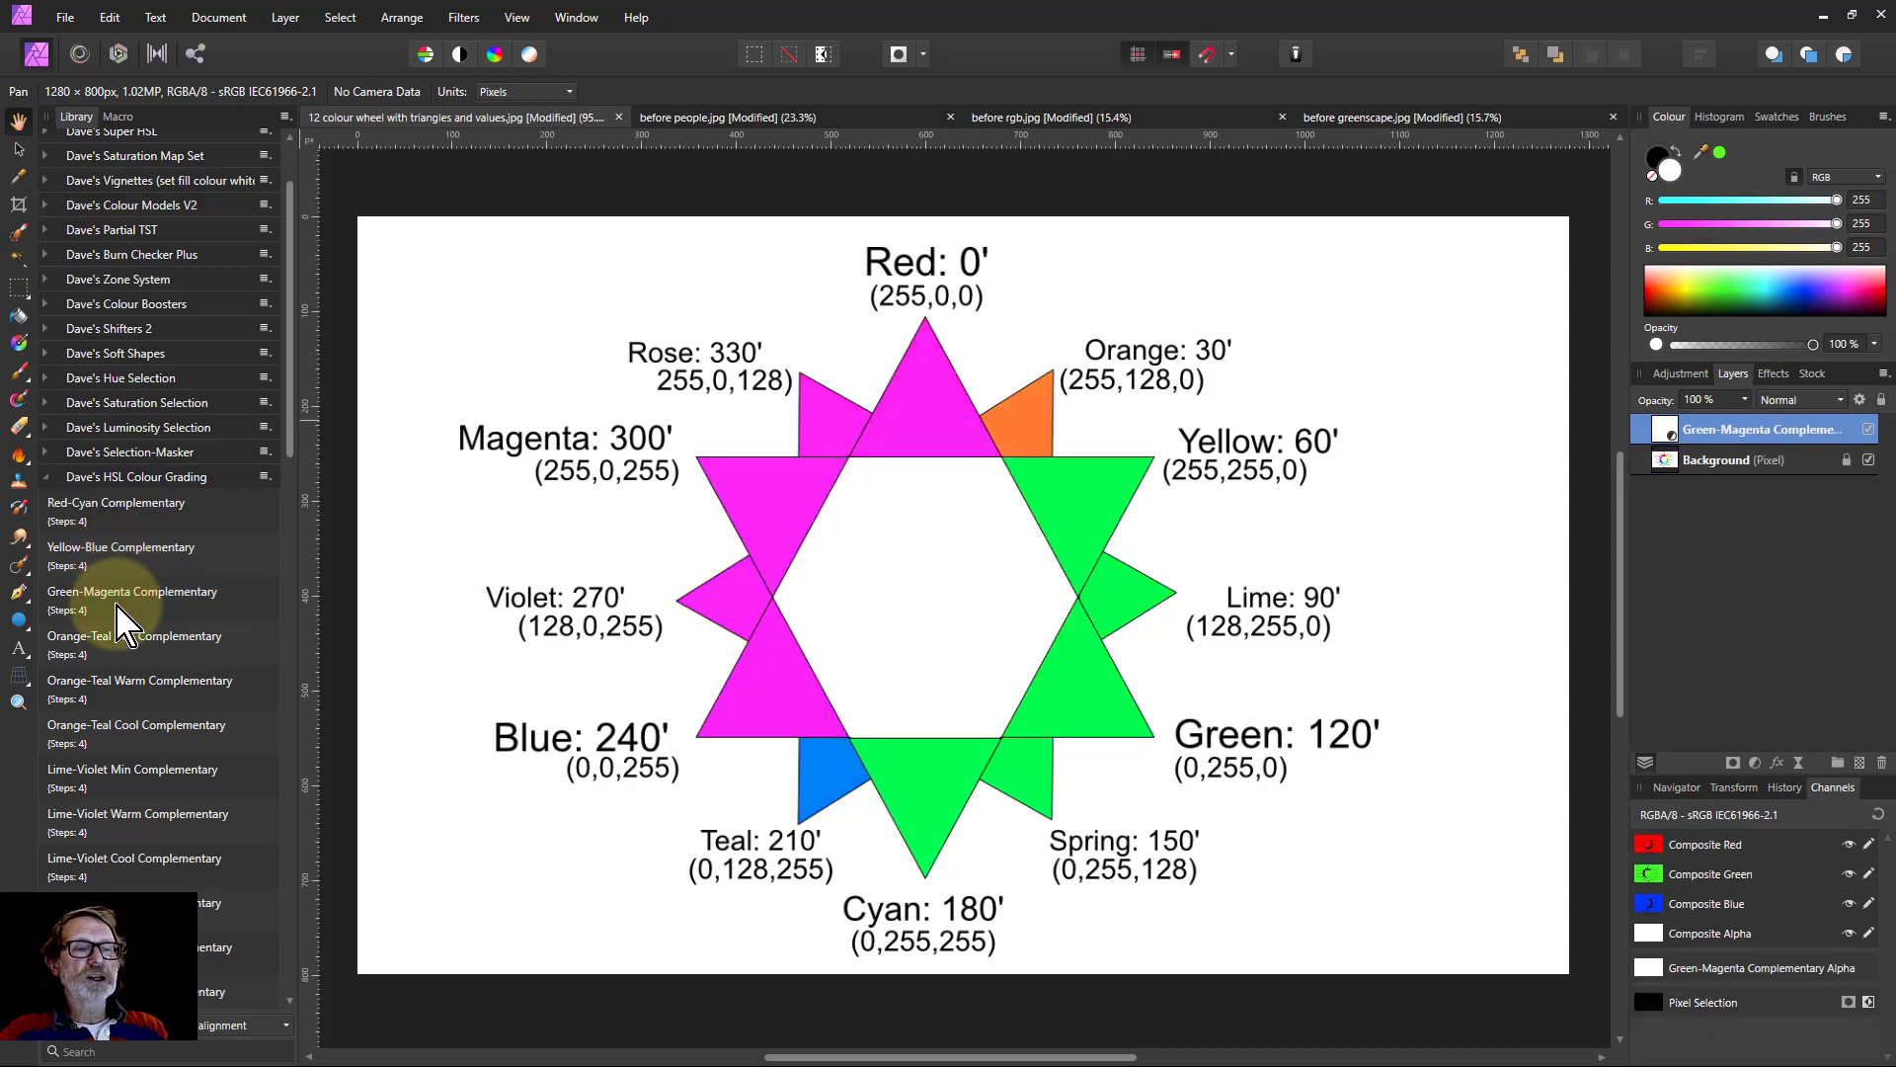
{"action": "key", "text": "ctrl+z"}
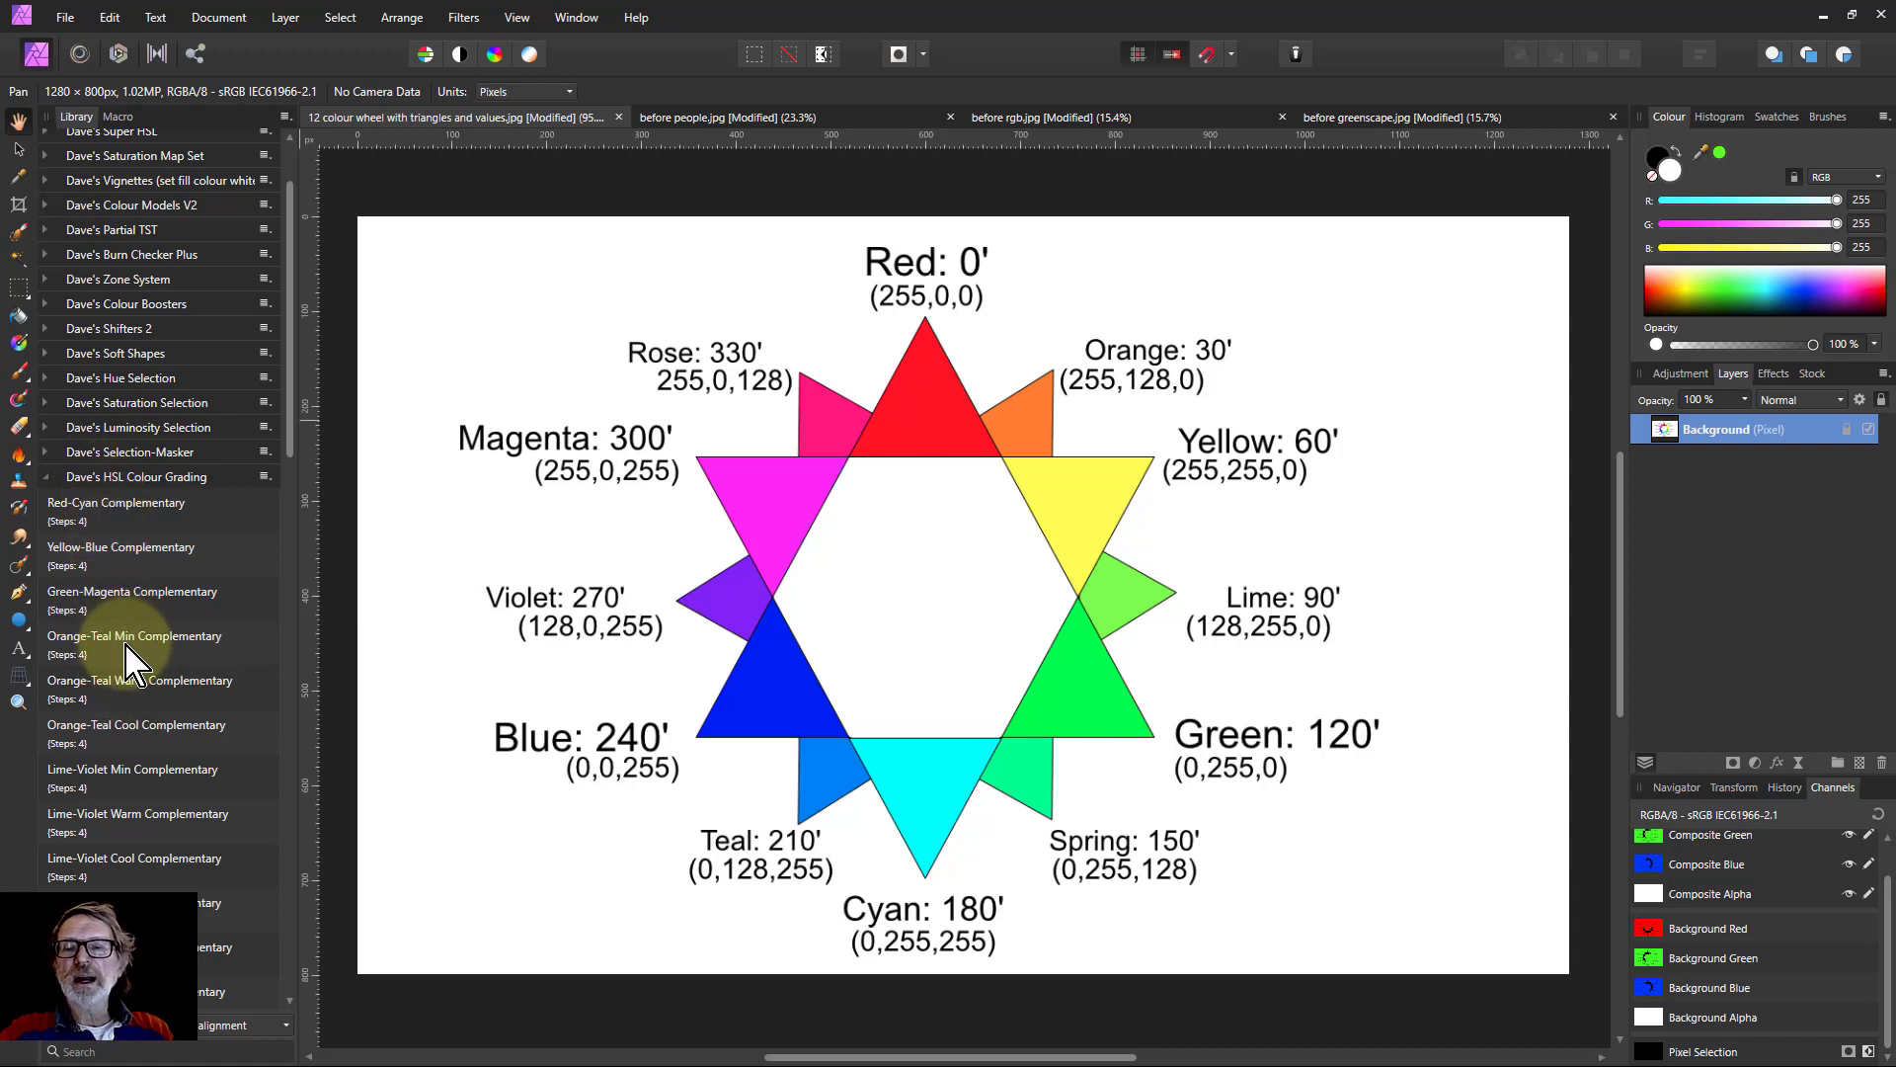
Try the Orange-Teal Min, Warm and Cool Complementary macros on the colour wheel one at a time, removing each adjustment.
{"action": "left_click", "coordinate": [127, 647]}
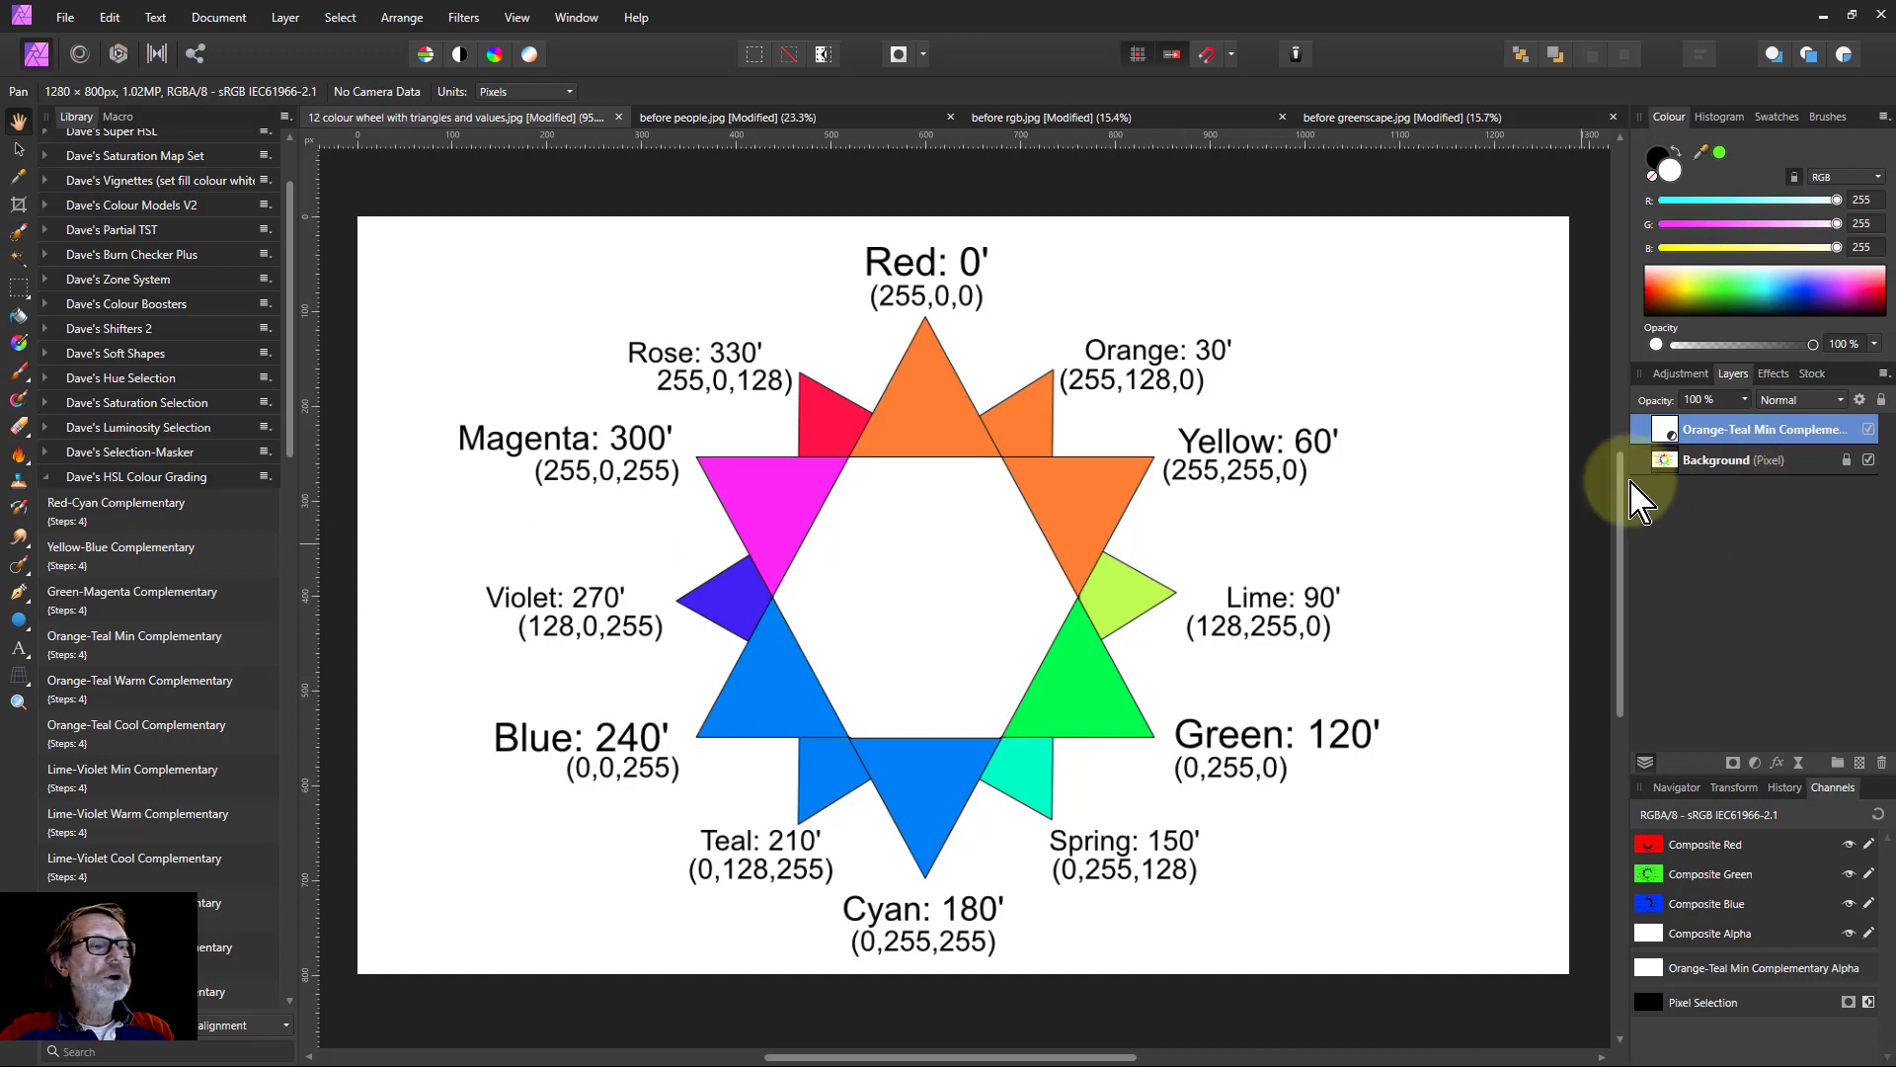
{"action": "key", "text": "ctrl+z"}
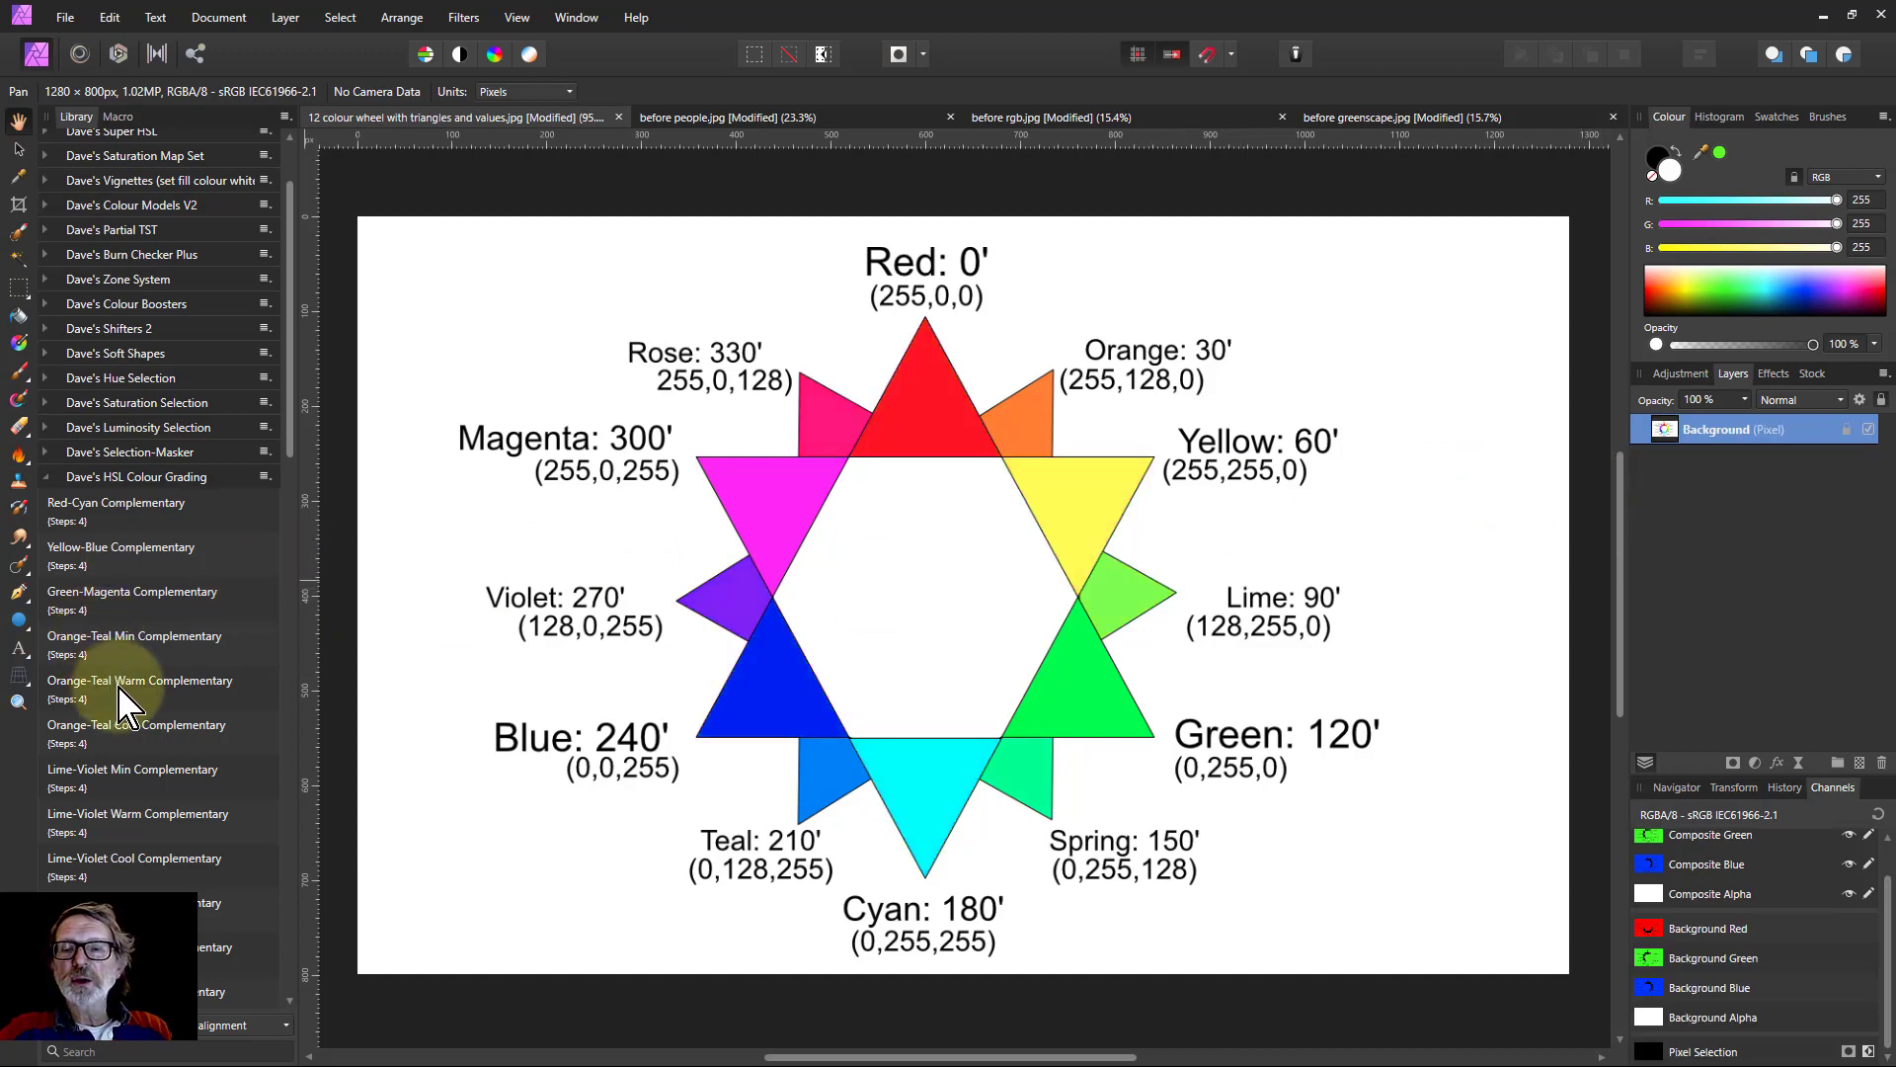
{"action": "left_click", "coordinate": [119, 688]}
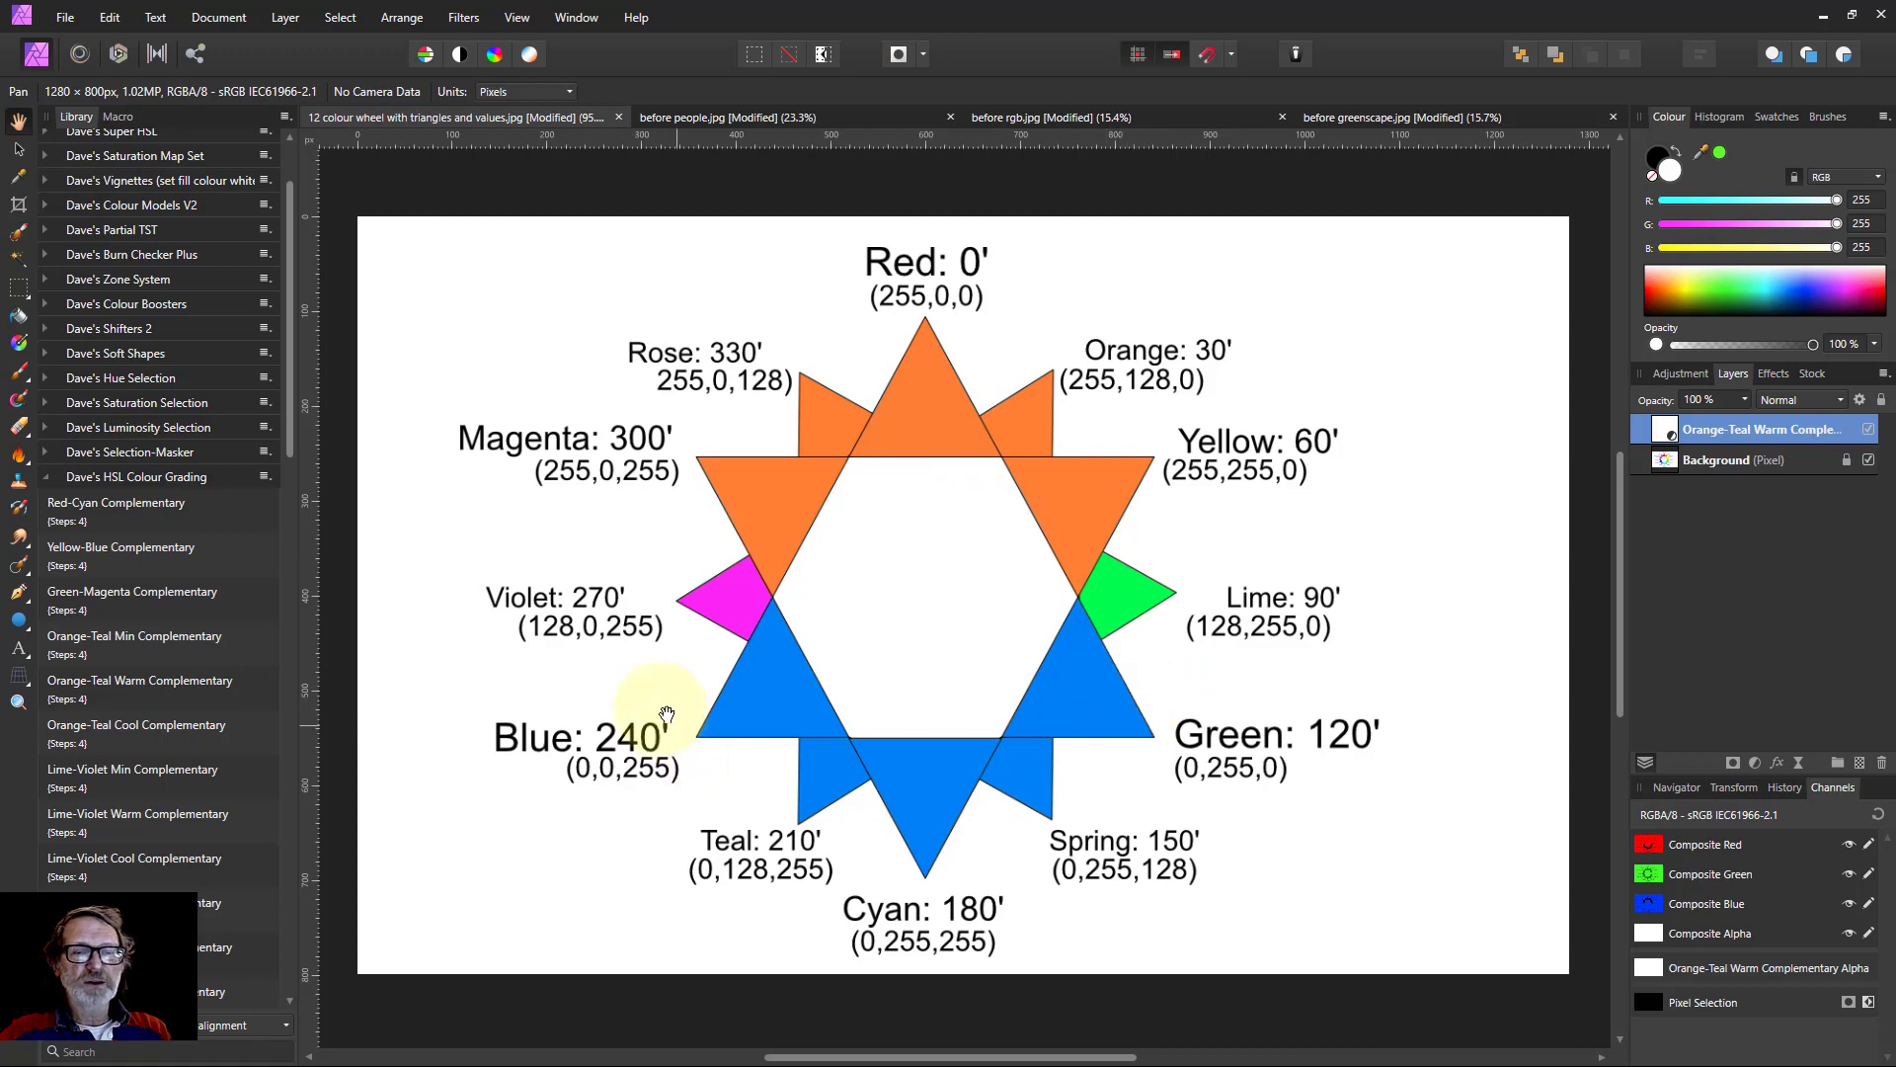
{"action": "key", "text": "ctrl+z"}
{"action": "left_click", "coordinate": [128, 736]}
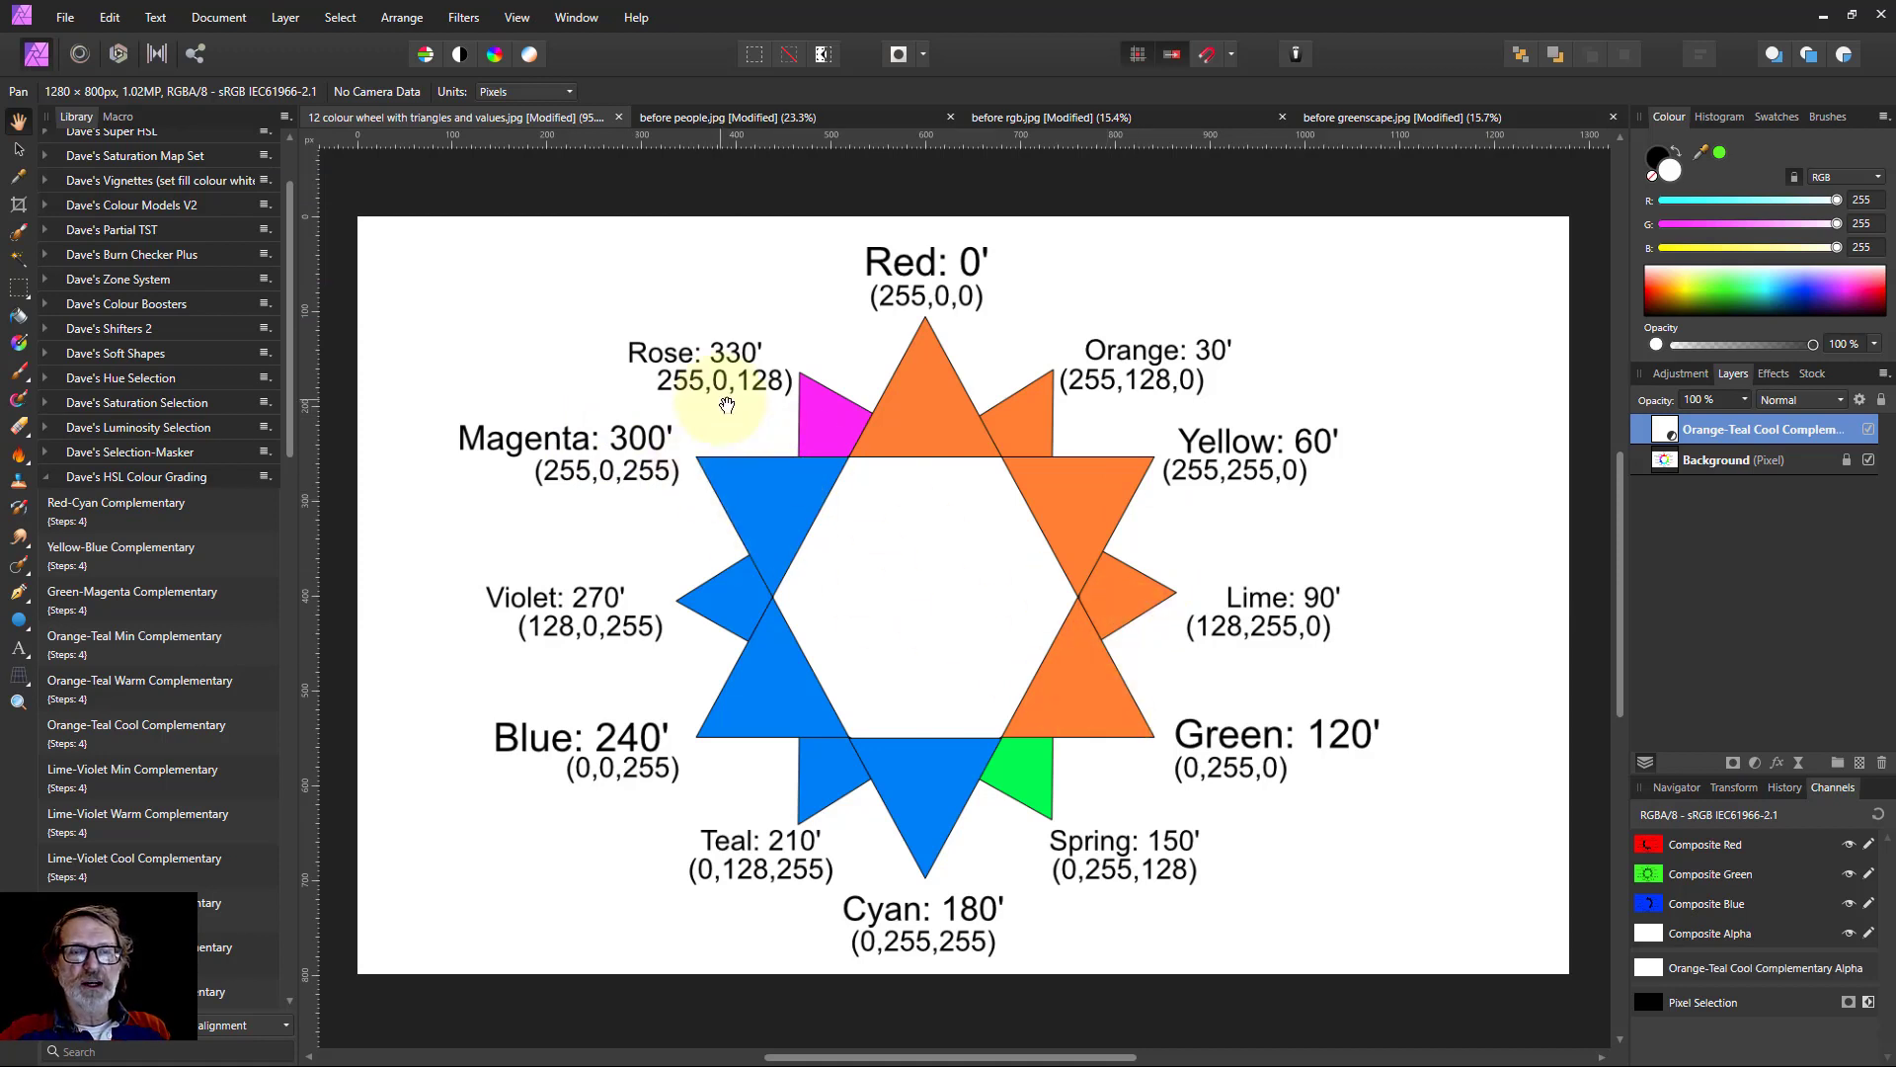
{"action": "scroll", "coordinate": [190, 652], "scroll_direction": "down", "scroll_amount": 4}
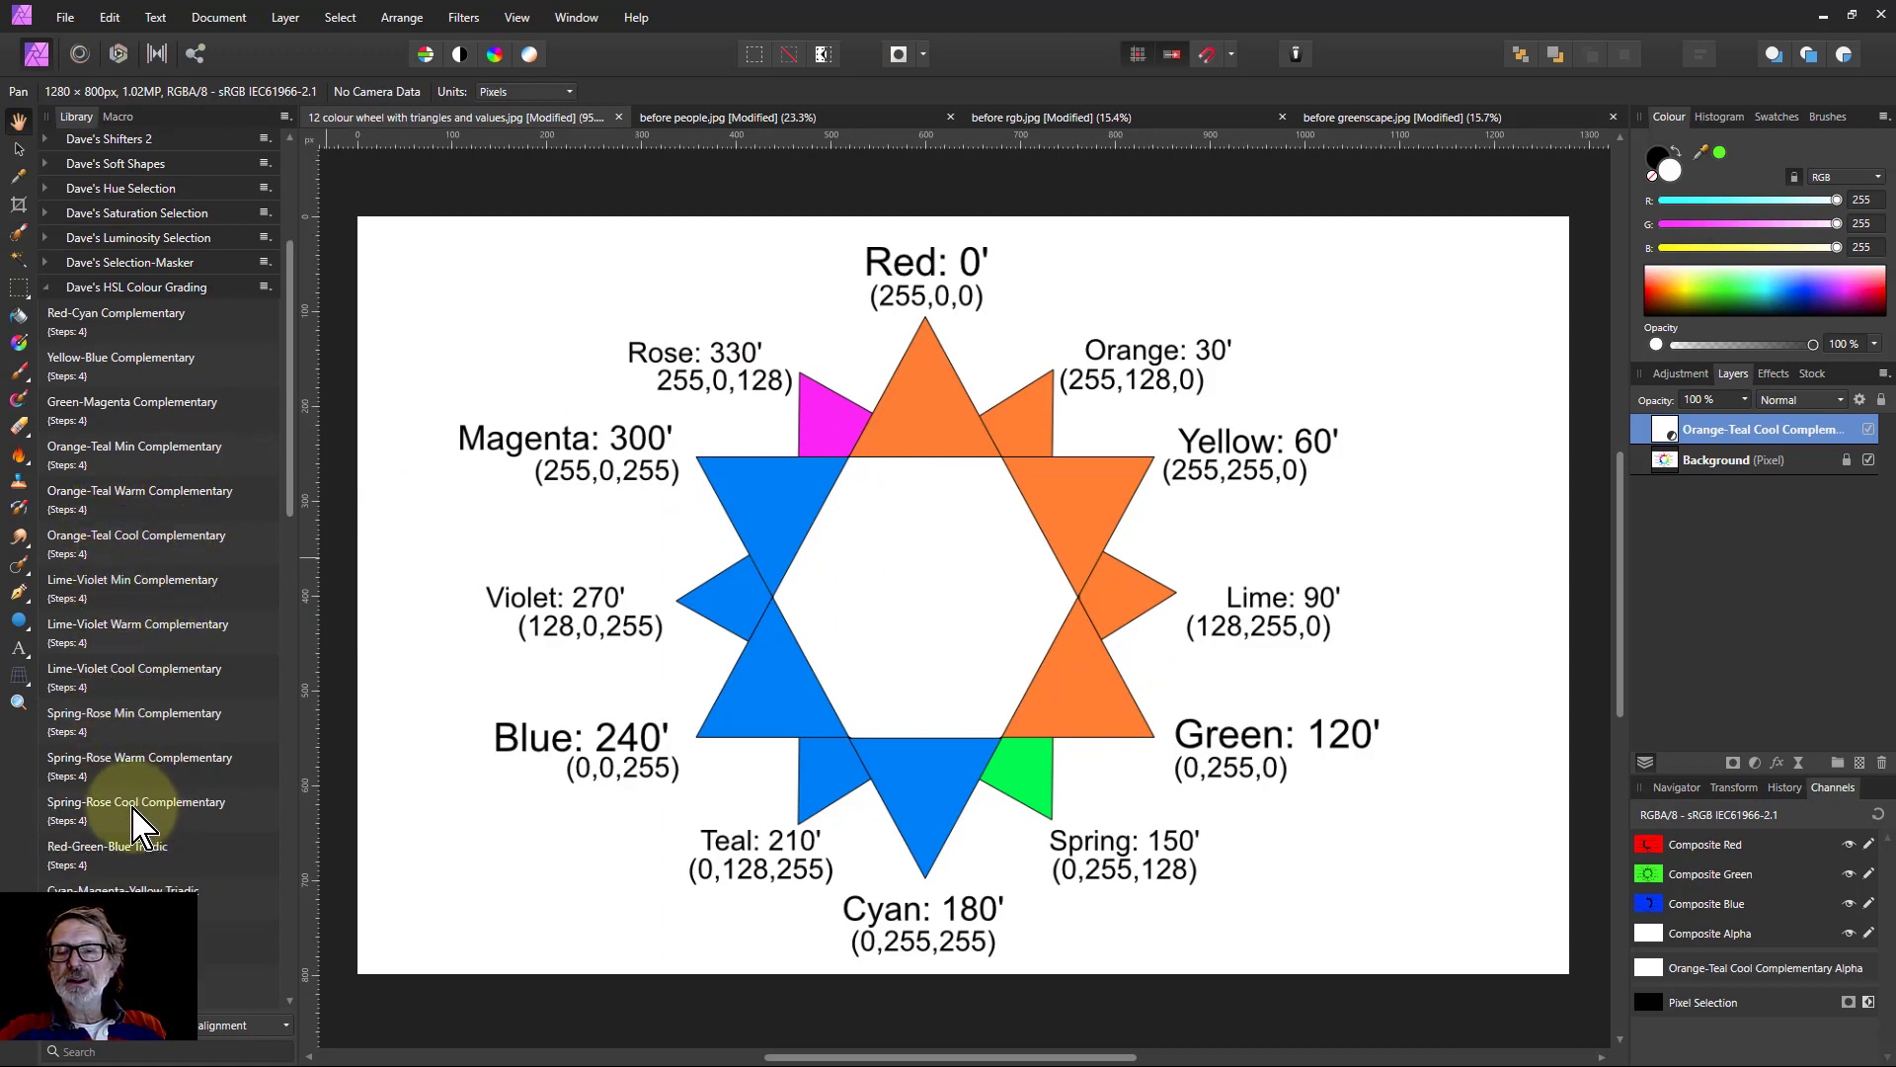
{"action": "scroll", "coordinate": [116, 805], "scroll_direction": "down", "scroll_amount": 1}
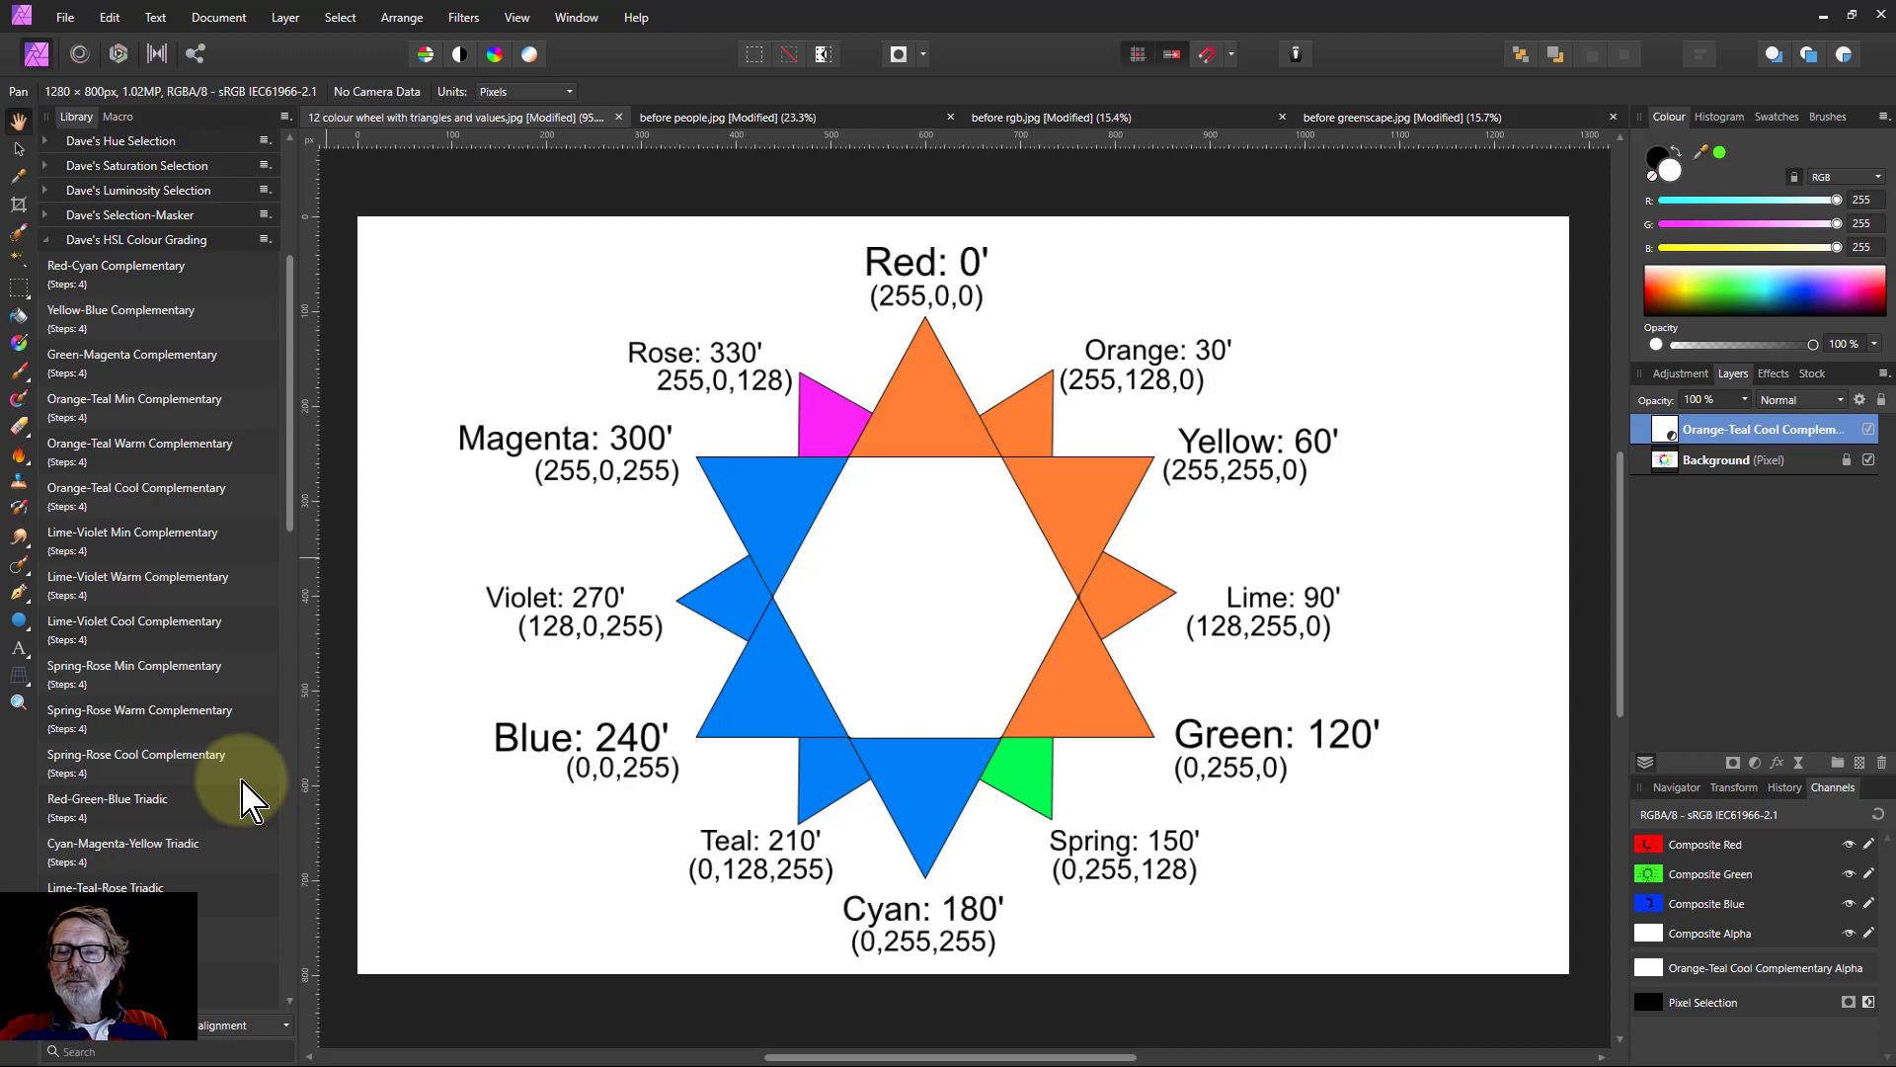
{"action": "key", "text": "Delete"}
Try the Red-Green-Blue Triadic and Cyan-Magenta-Yellow Triadic macros on the colour wheel one at a time, undoing each.
{"action": "scroll", "coordinate": [94, 812], "scroll_direction": "down", "scroll_amount": 1}
{"action": "scroll", "coordinate": [94, 812], "scroll_direction": "down", "scroll_amount": 3}
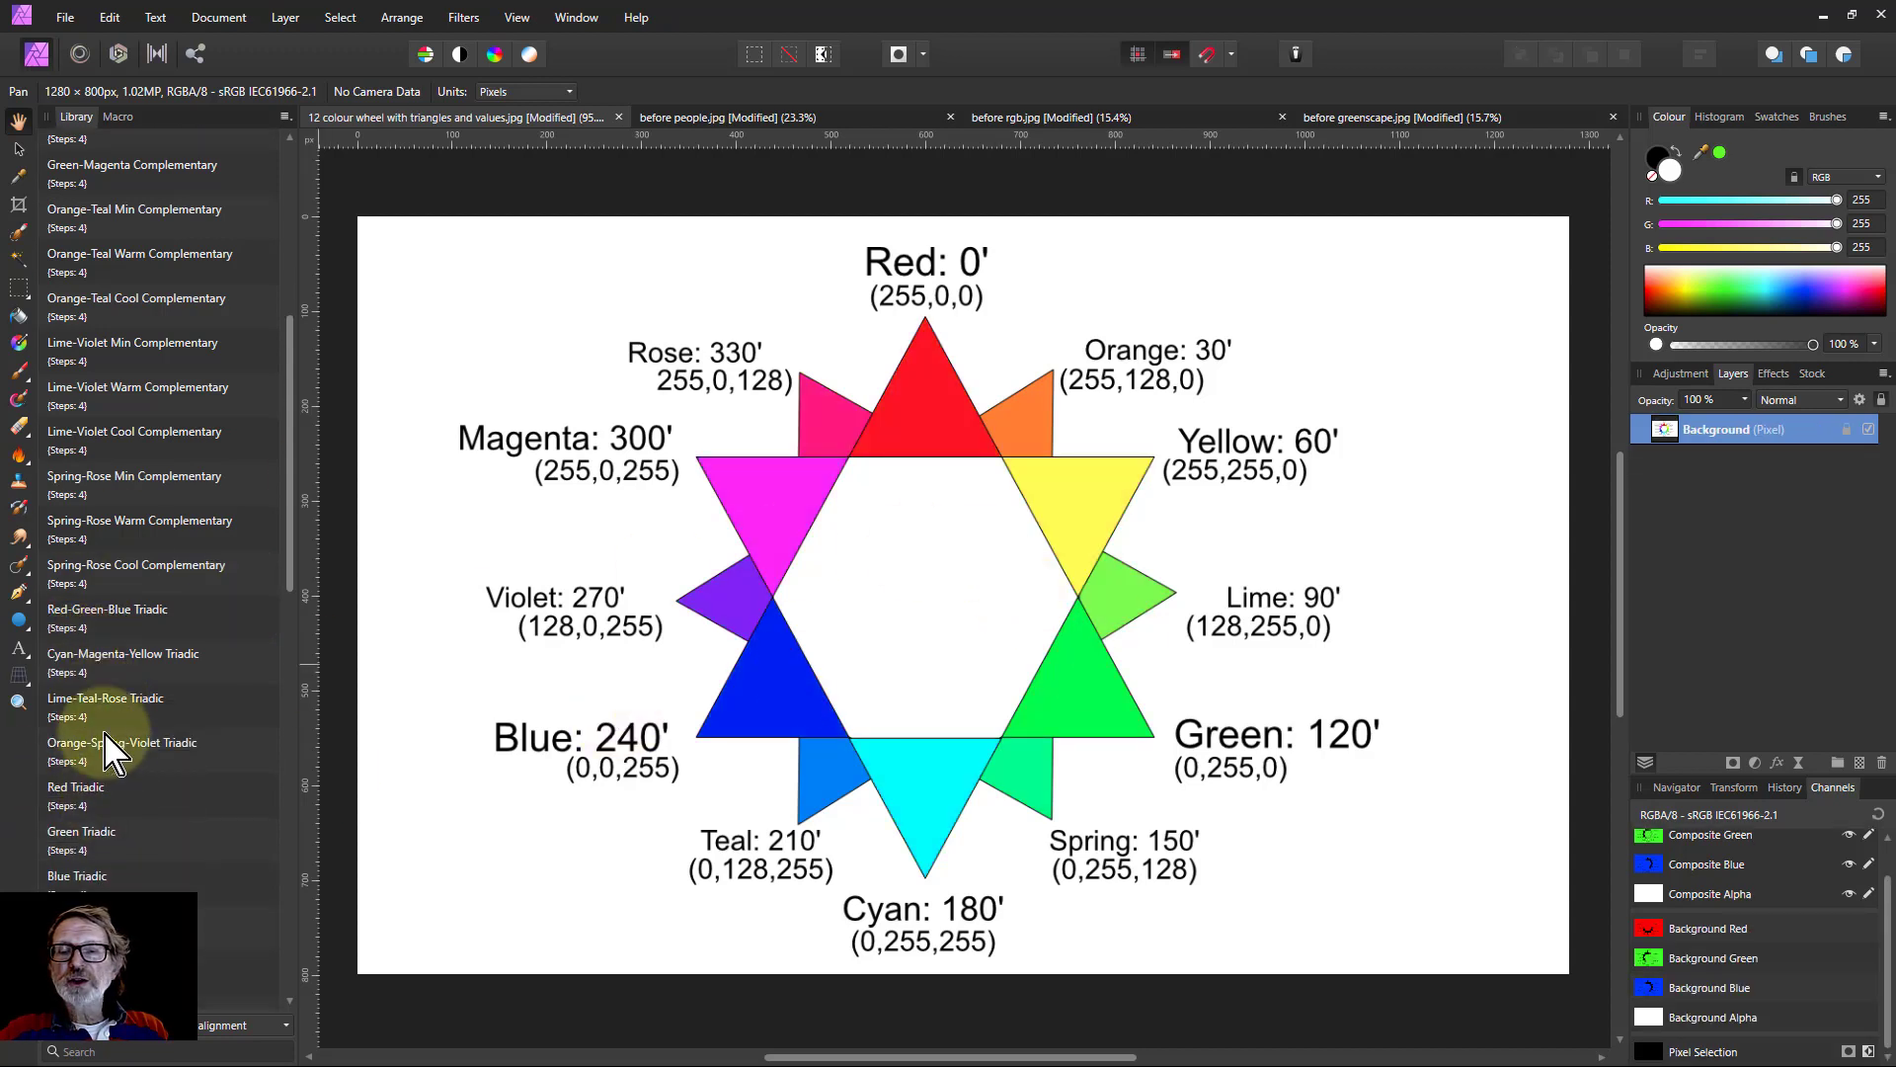
{"action": "left_click", "coordinate": [108, 617]}
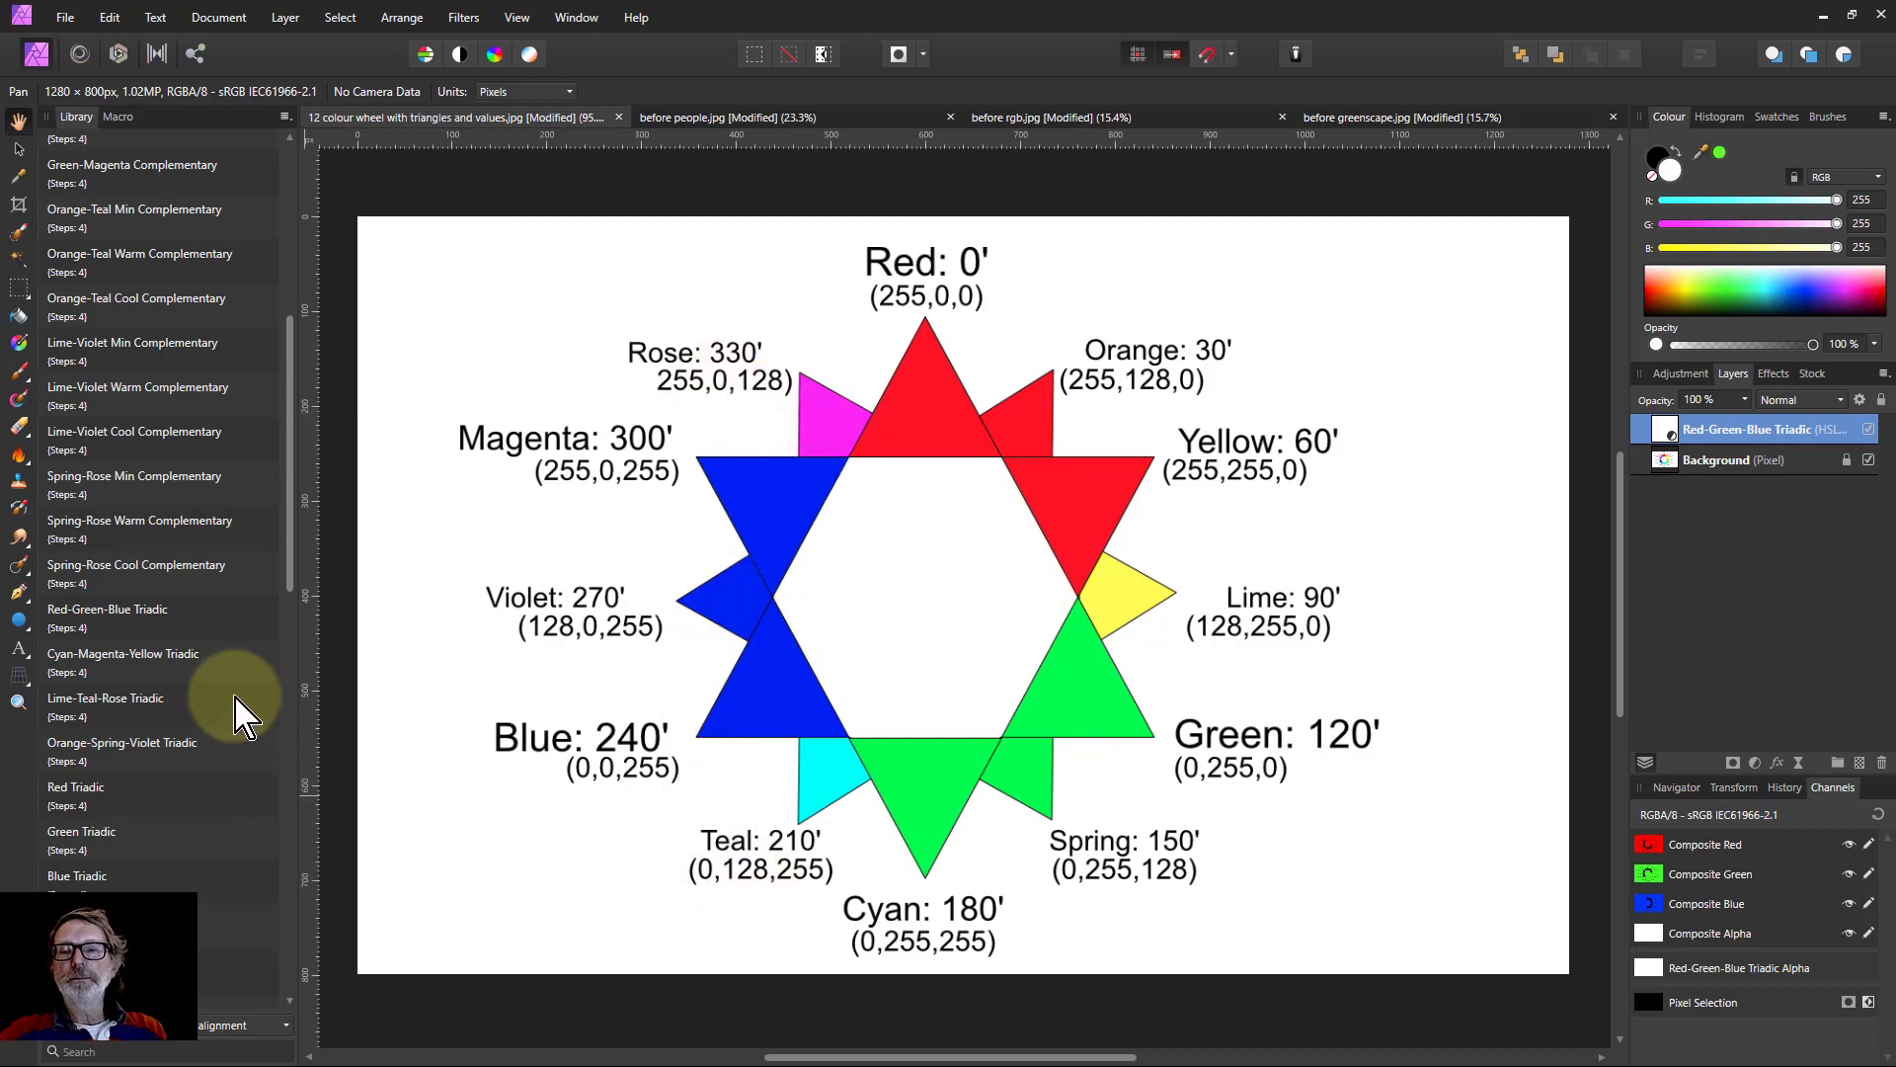
{"action": "key", "text": "ctrl+z"}
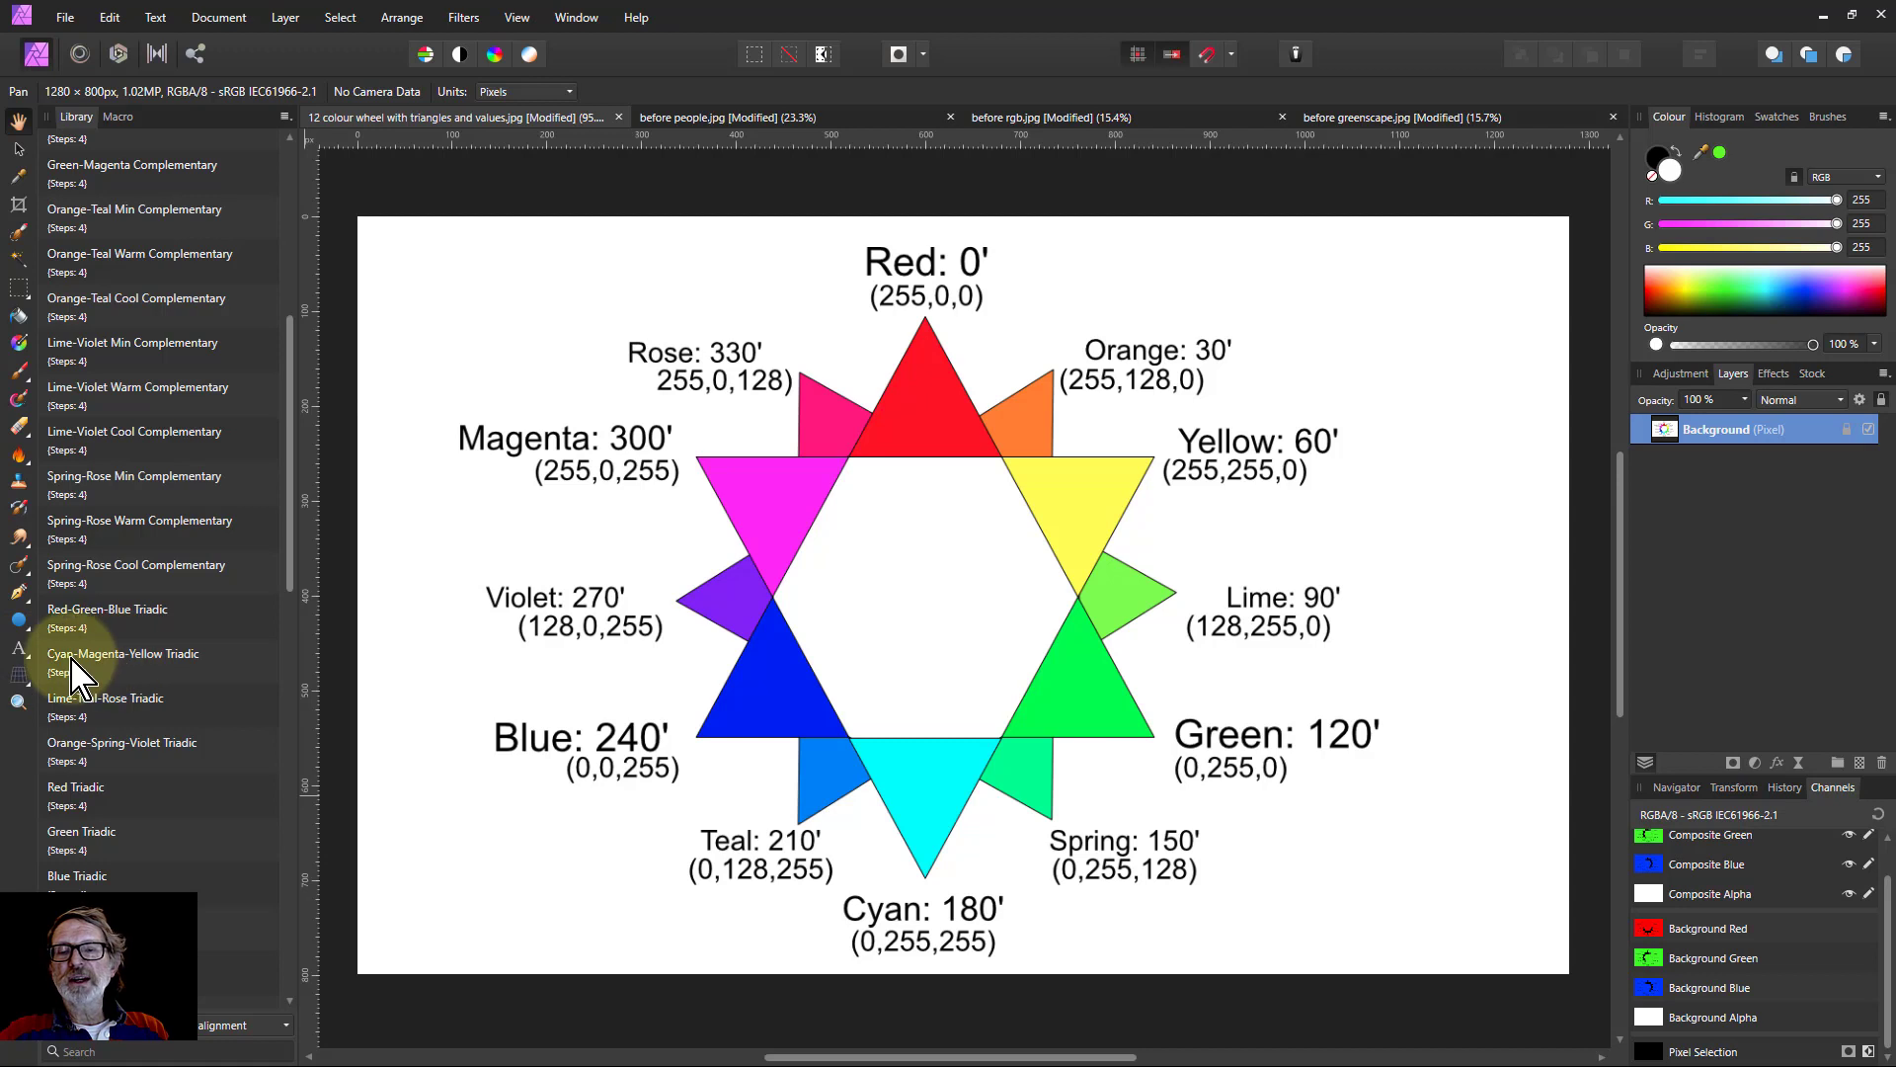
{"action": "left_click", "coordinate": [112, 667]}
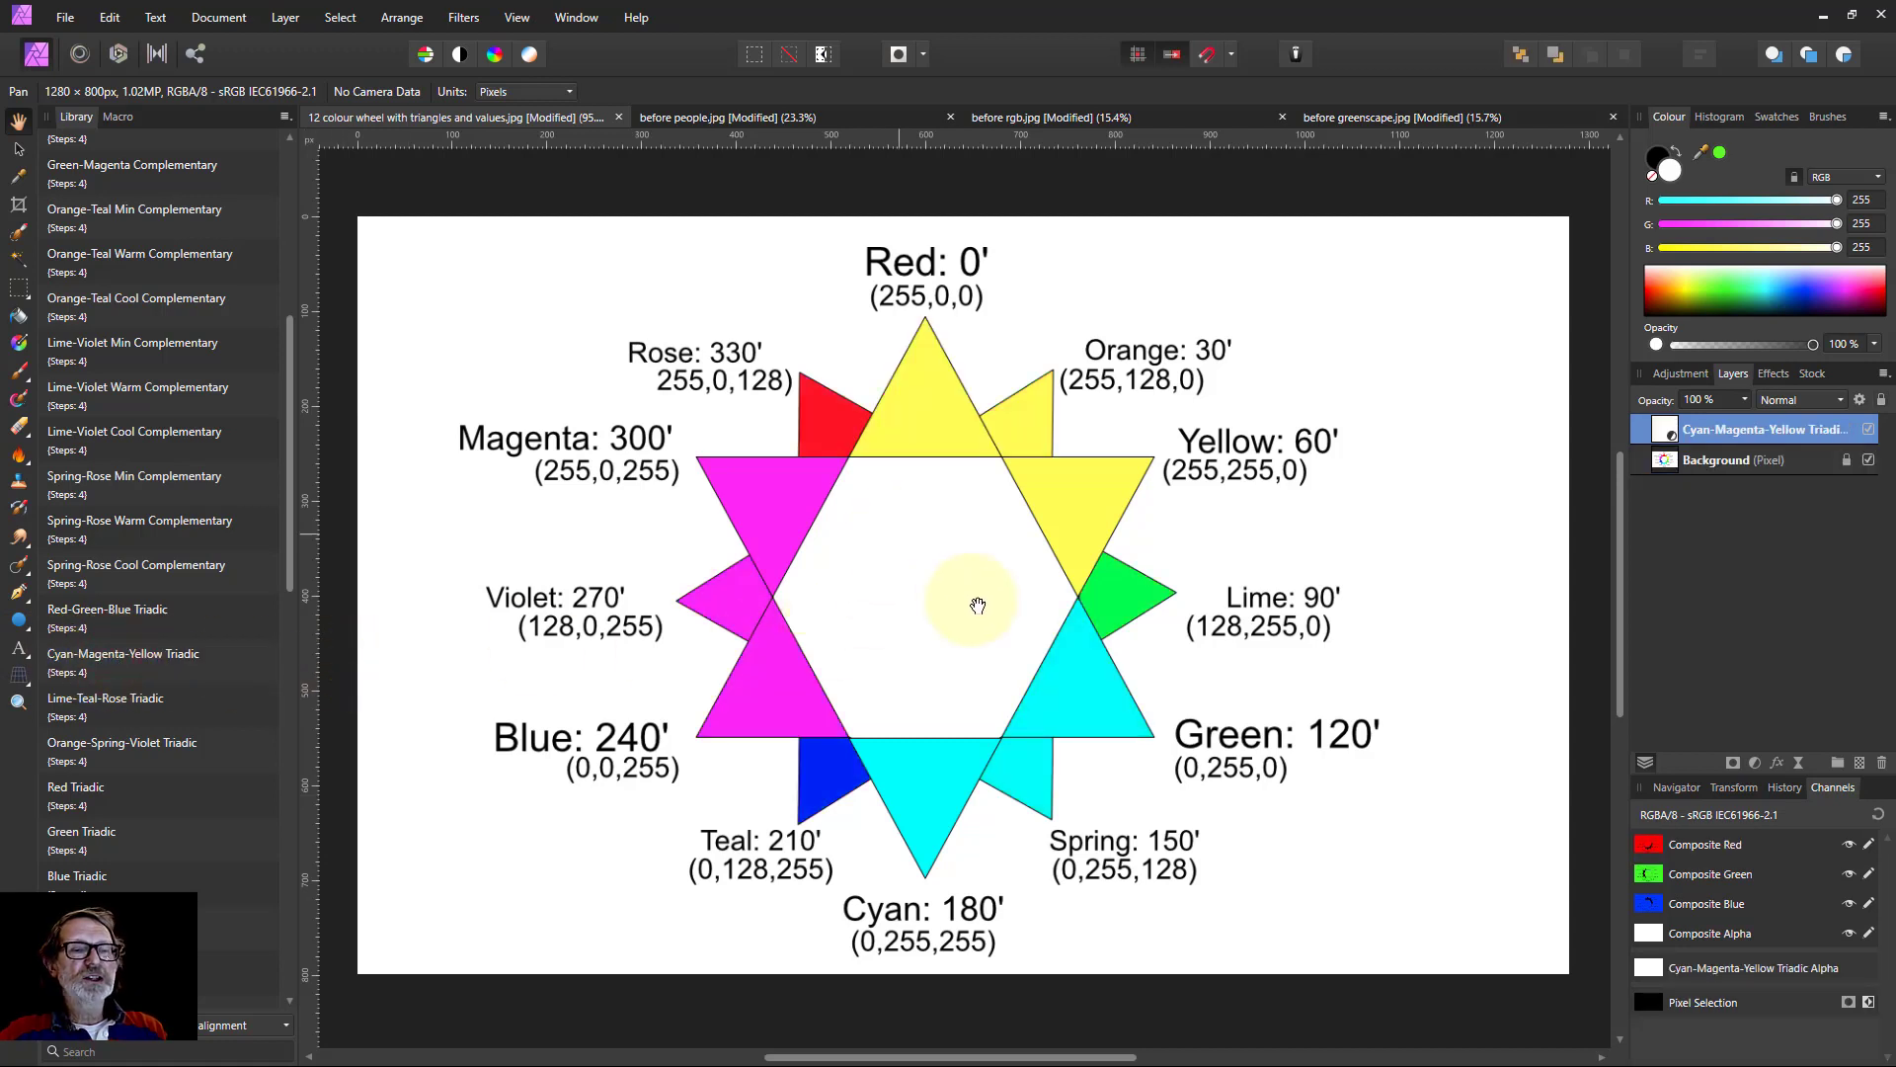
{"action": "key", "text": "ctrl+z"}
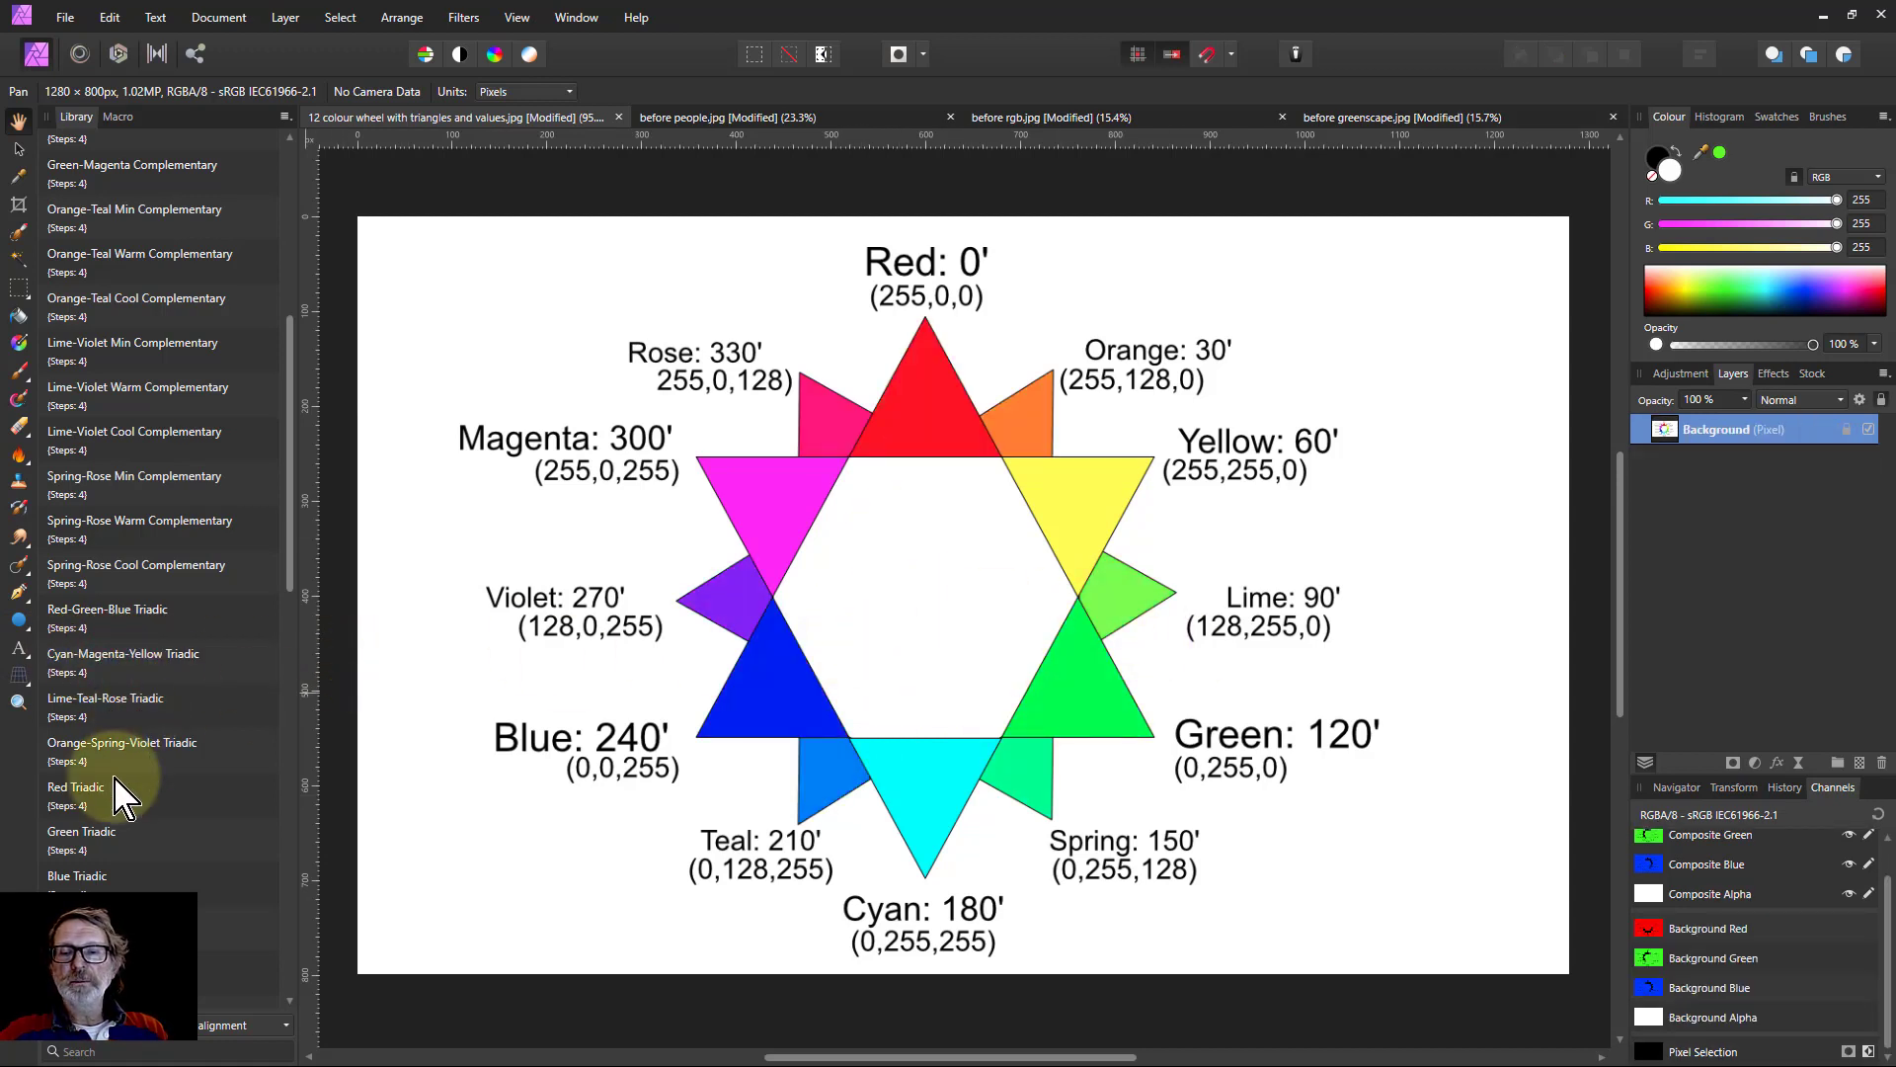
Try the Orange-Spring-Violet Triadic macro on the colour wheel and undo it.
{"action": "left_click", "coordinate": [111, 751]}
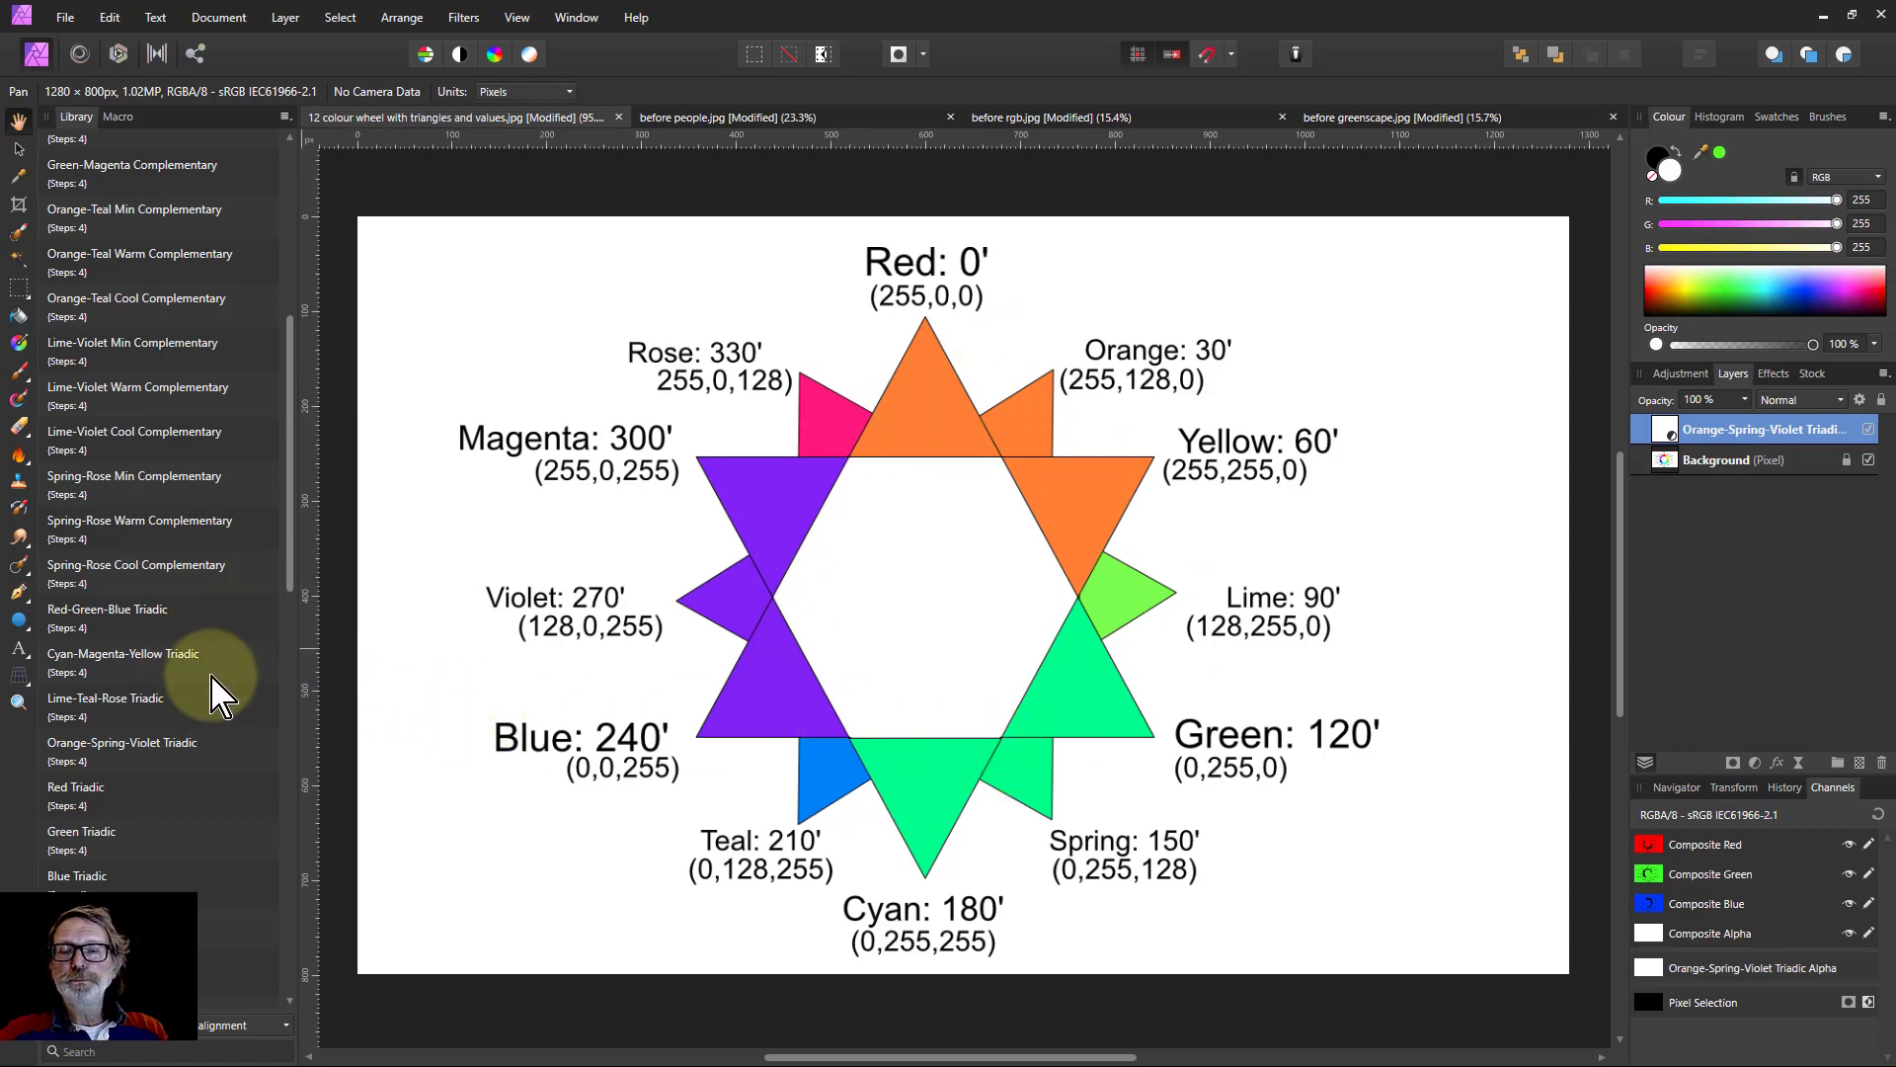
{"action": "scroll", "coordinate": [216, 691], "scroll_direction": "down", "scroll_amount": 1}
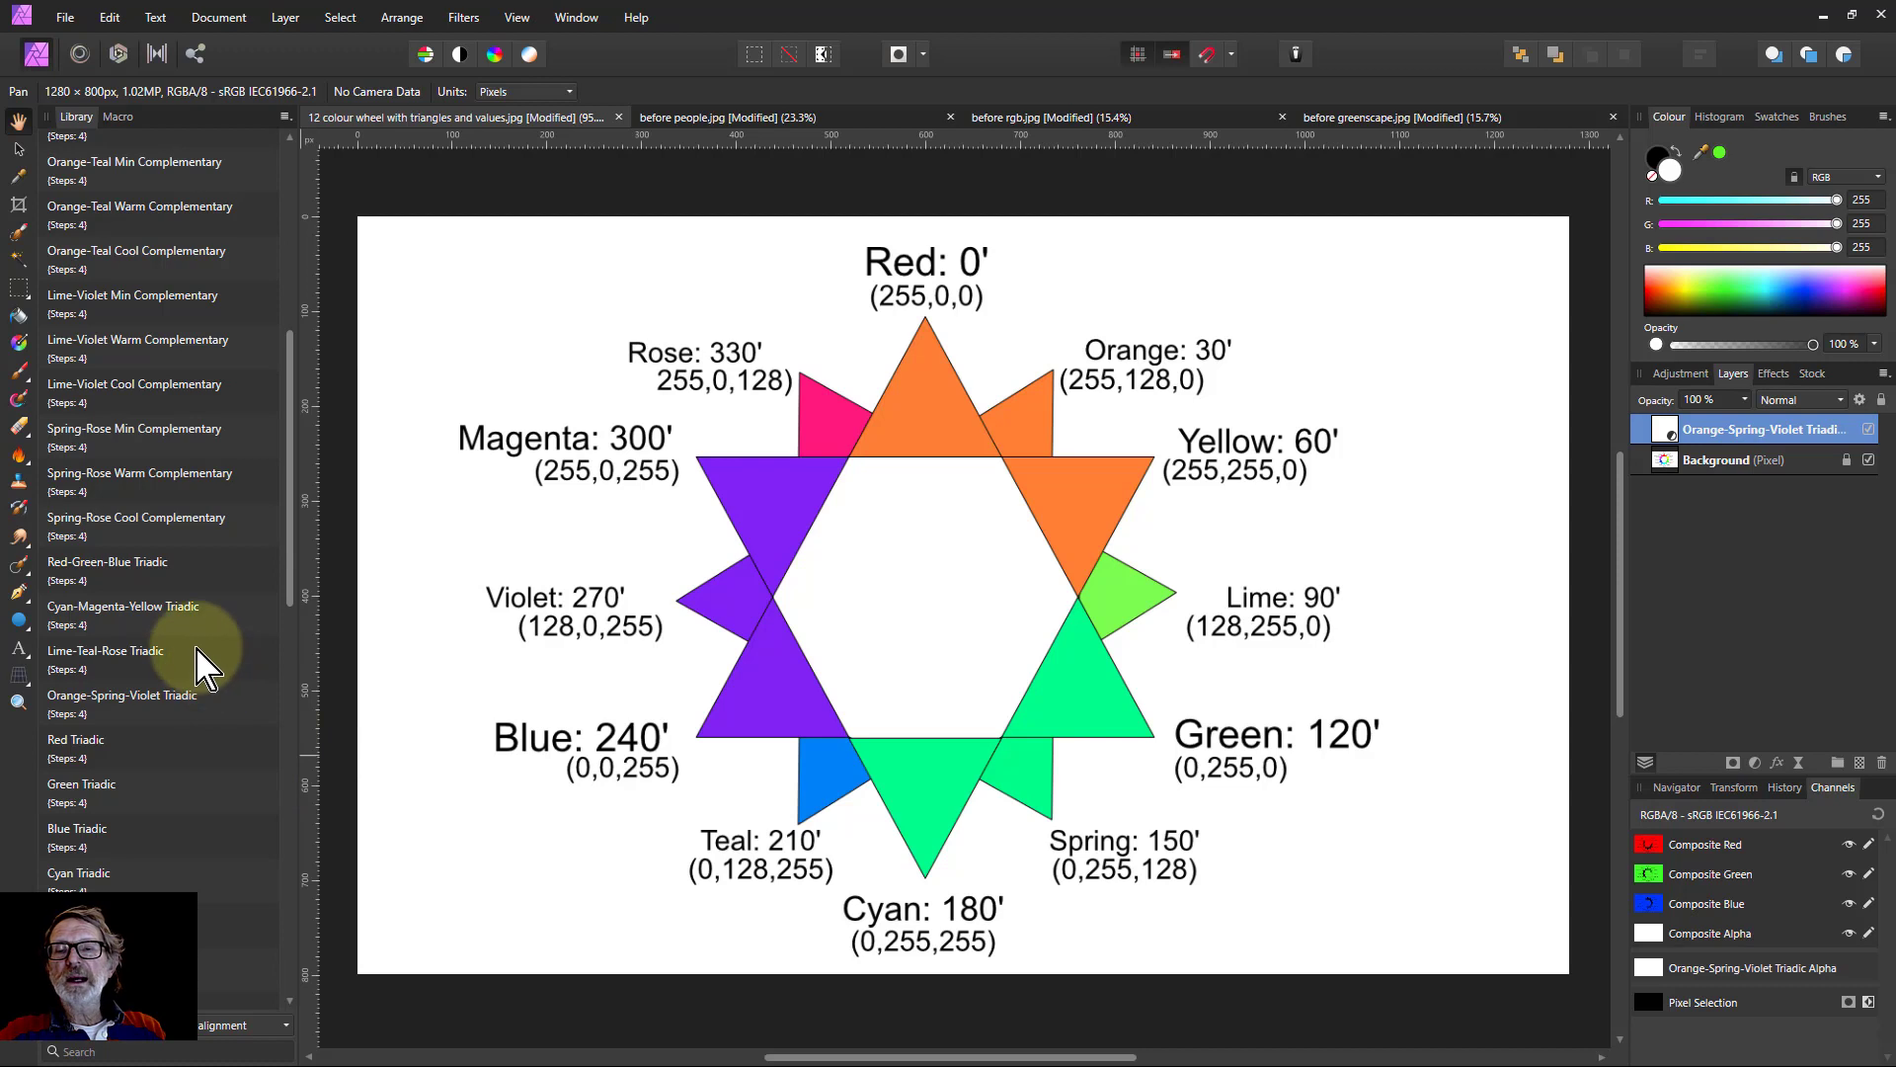
{"action": "scroll", "coordinate": [143, 746], "scroll_direction": "down", "scroll_amount": 2}
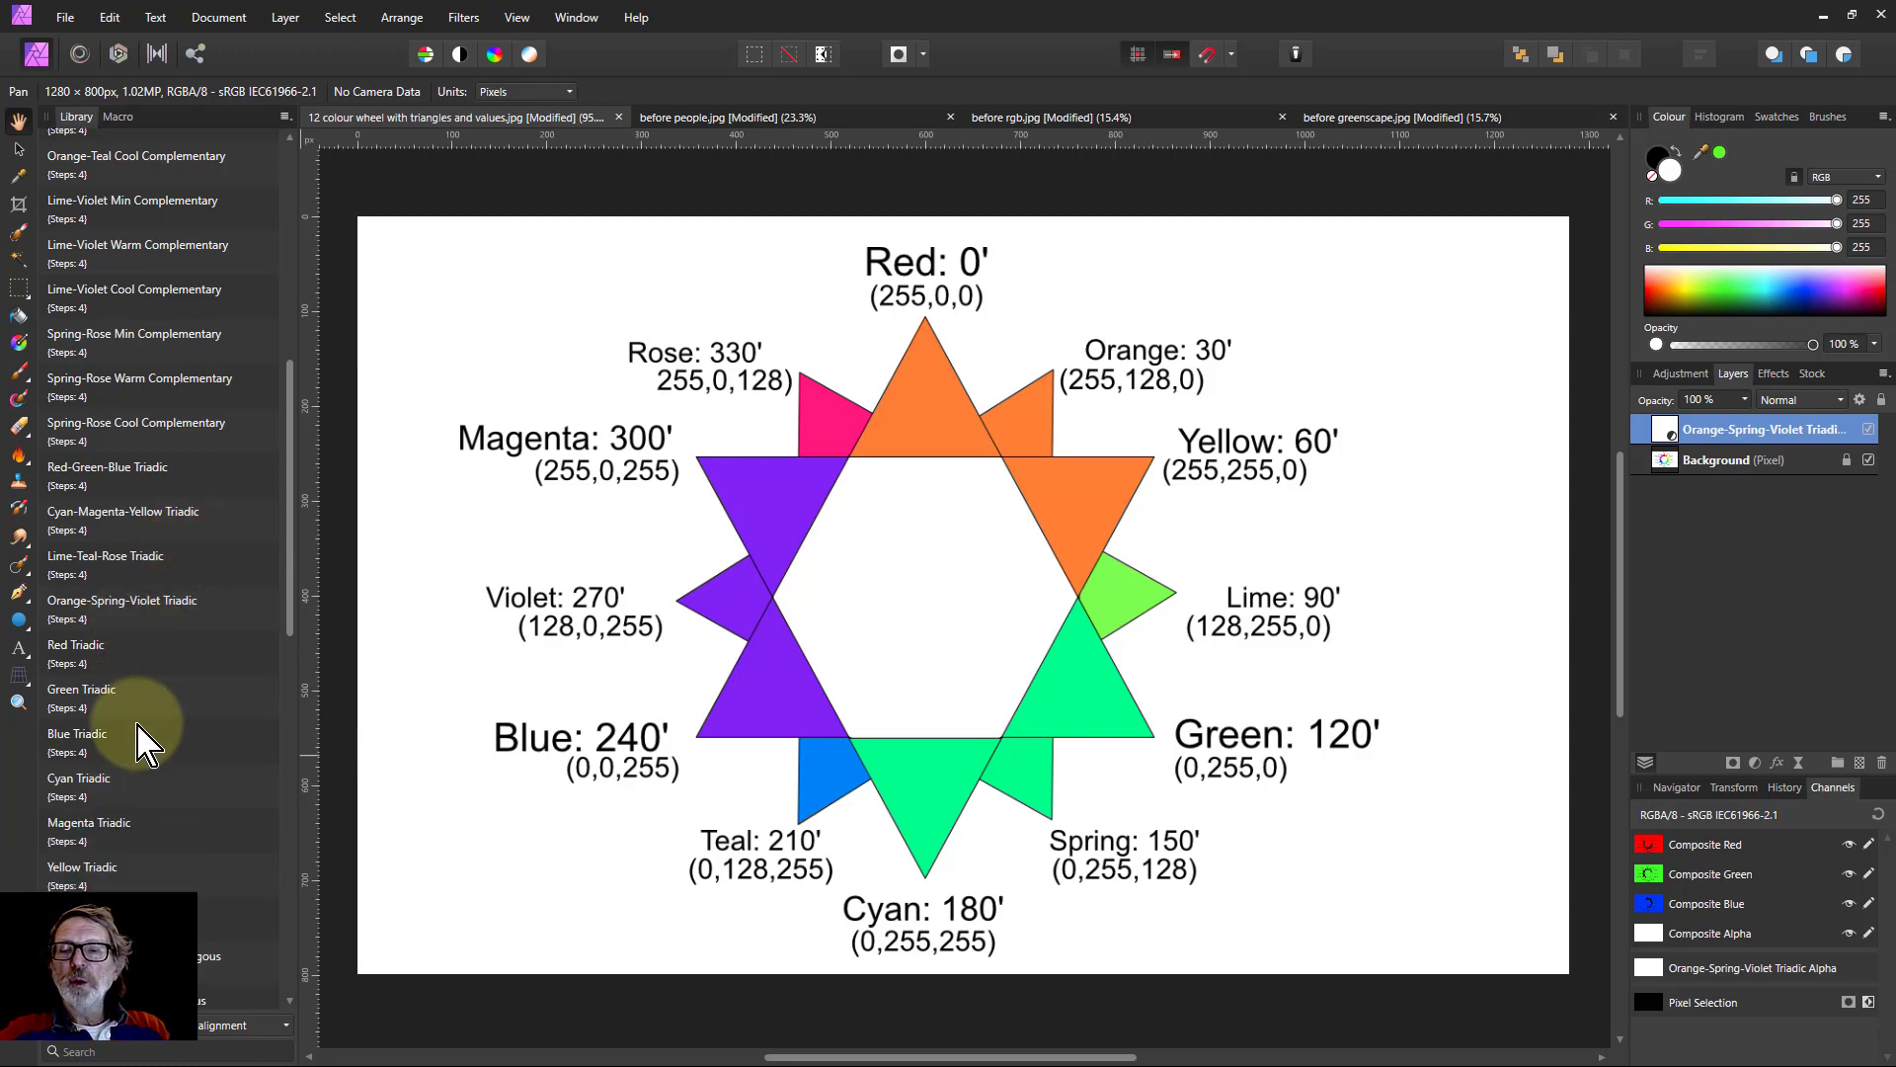
{"action": "key", "text": "ctrl+z"}
Try the Red Triadic, Green Triadic and Blue Triadic macros on the colour wheel one at a time, removing each adjustment.
{"action": "left_click", "coordinate": [64, 655]}
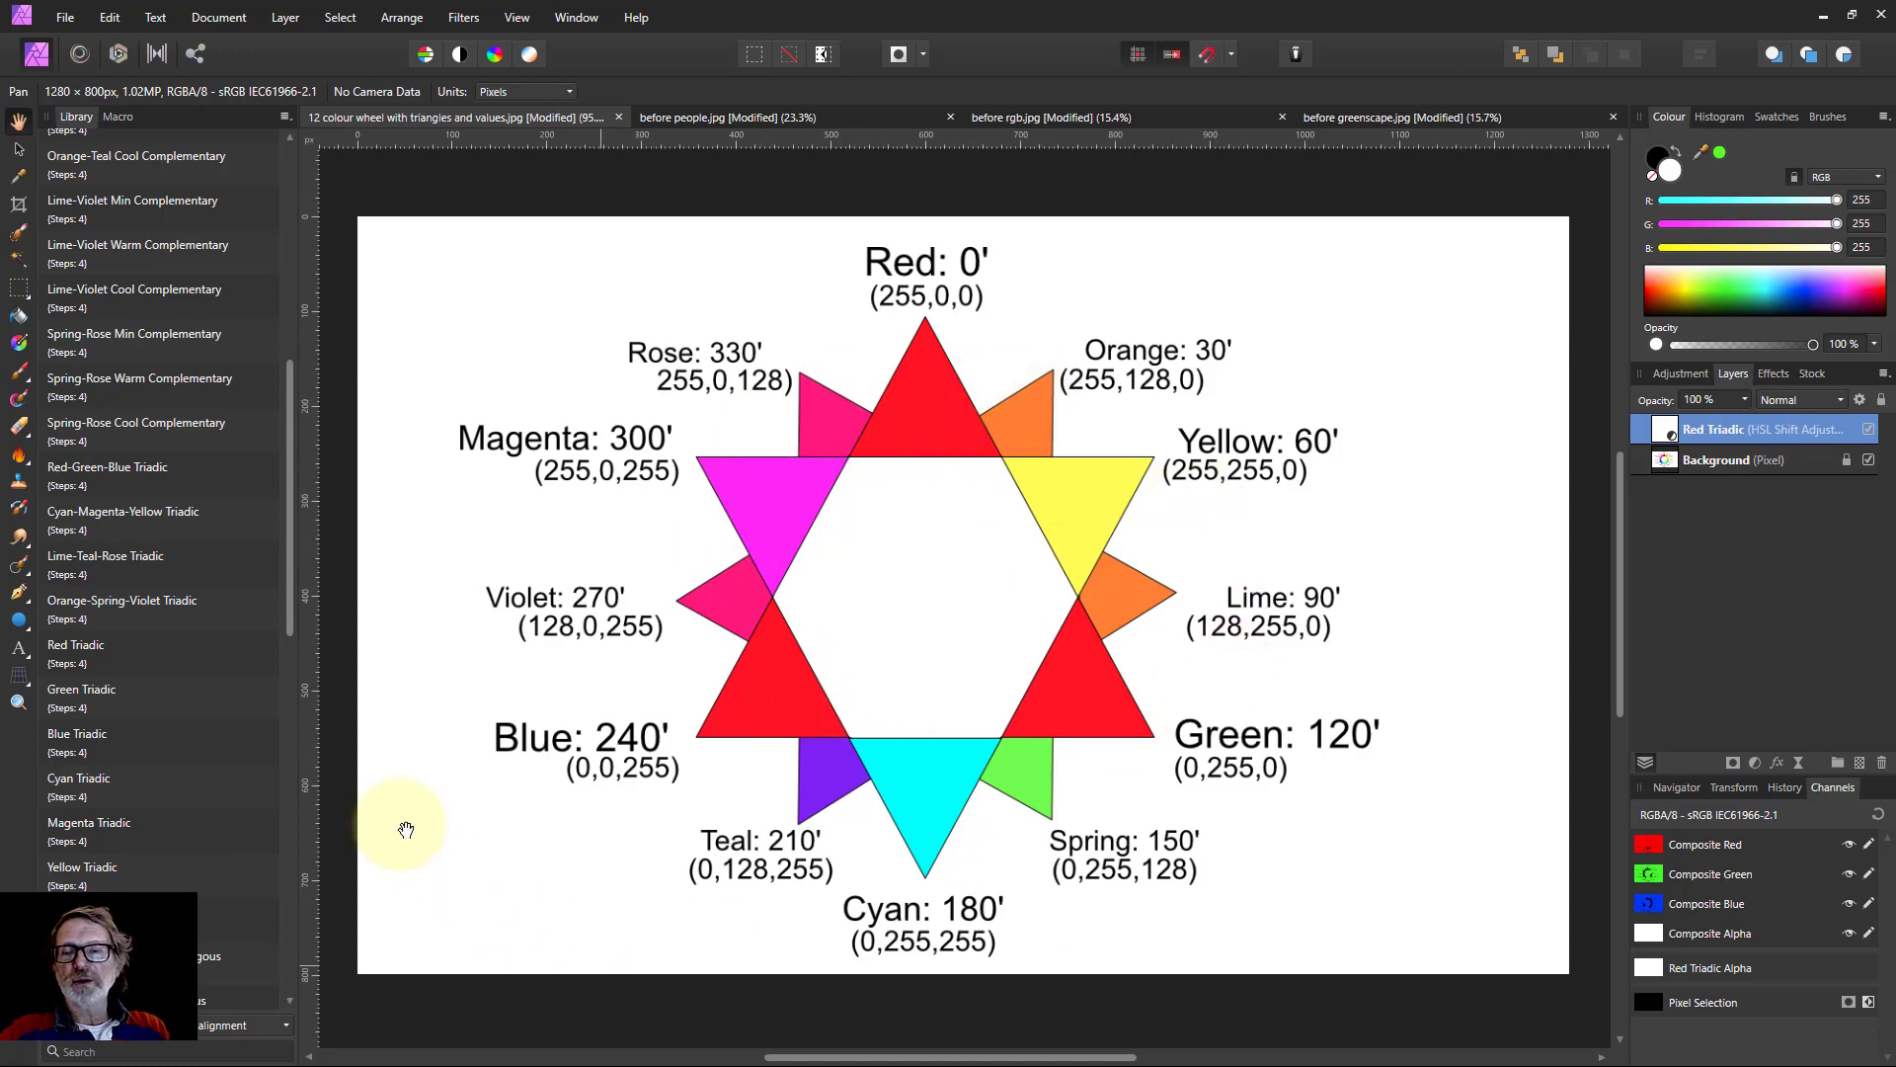
{"action": "left_click", "coordinate": [77, 702]}
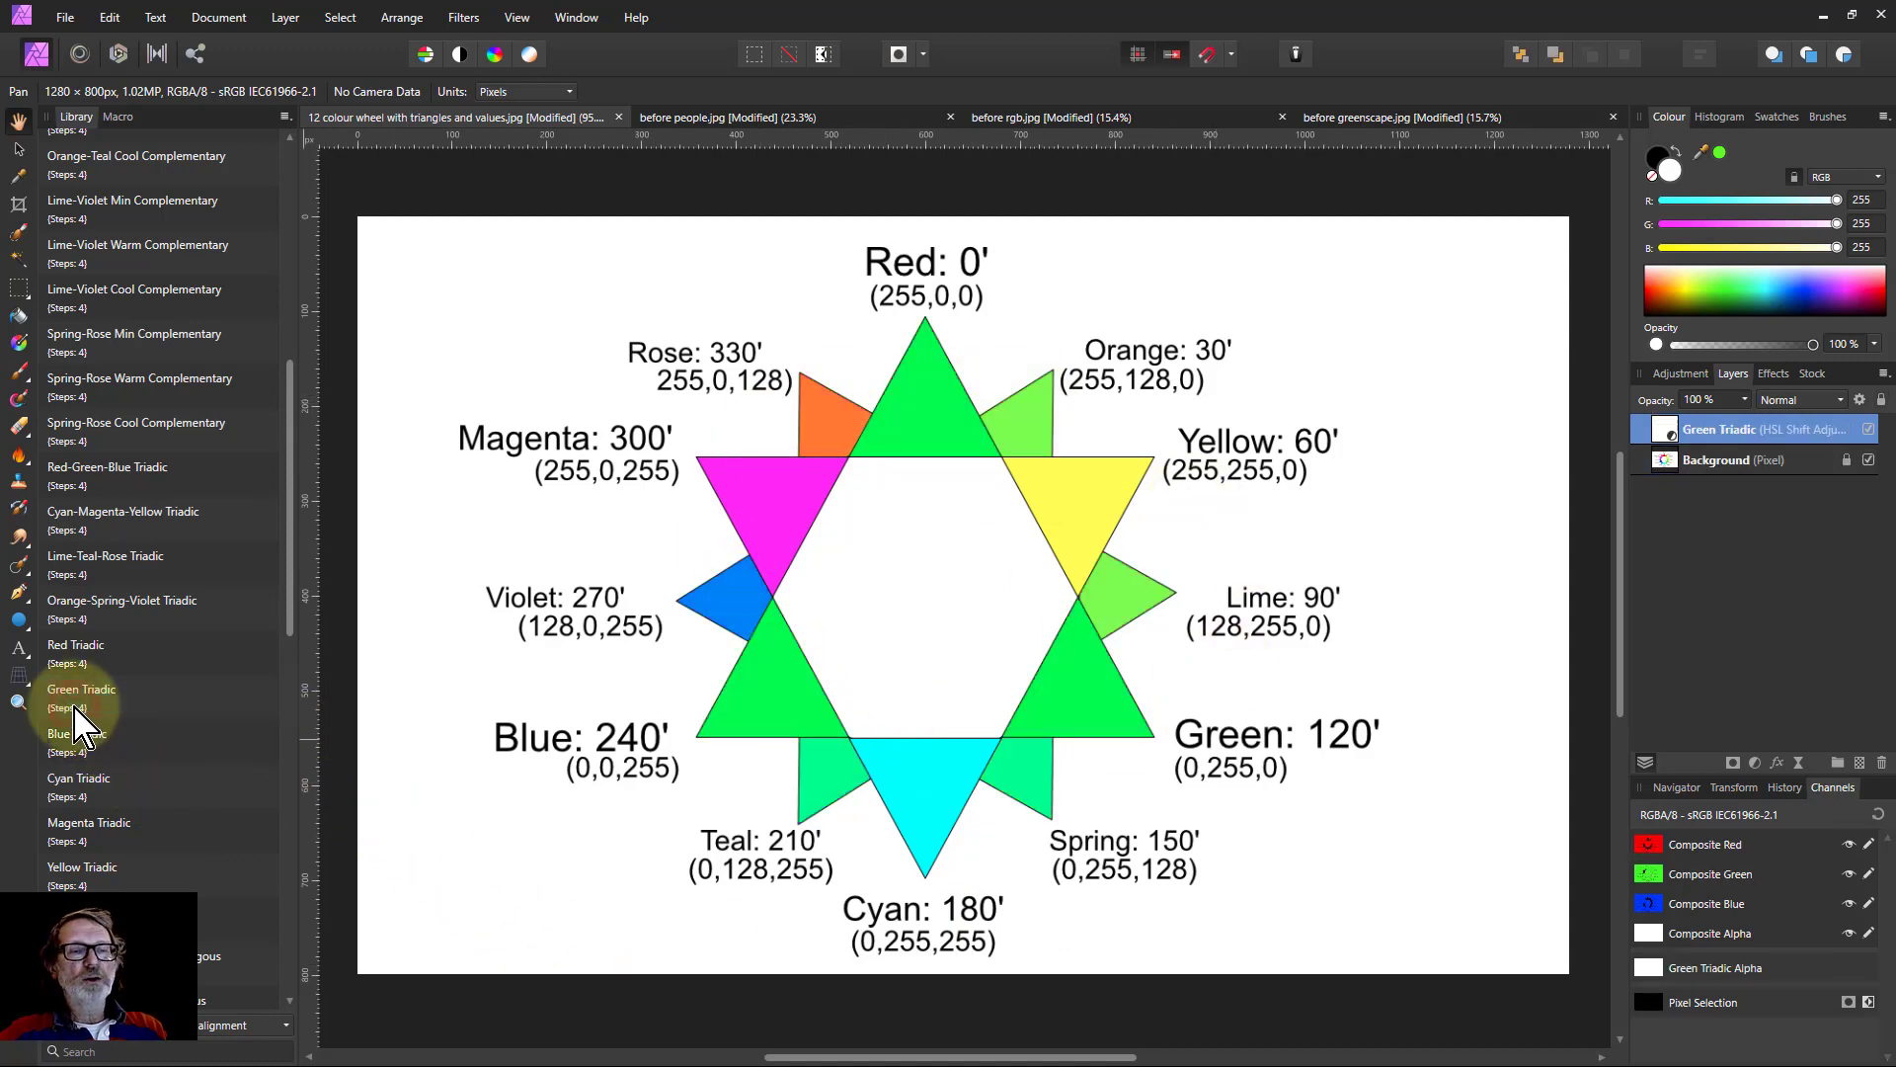
{"action": "left_click", "coordinate": [79, 732]}
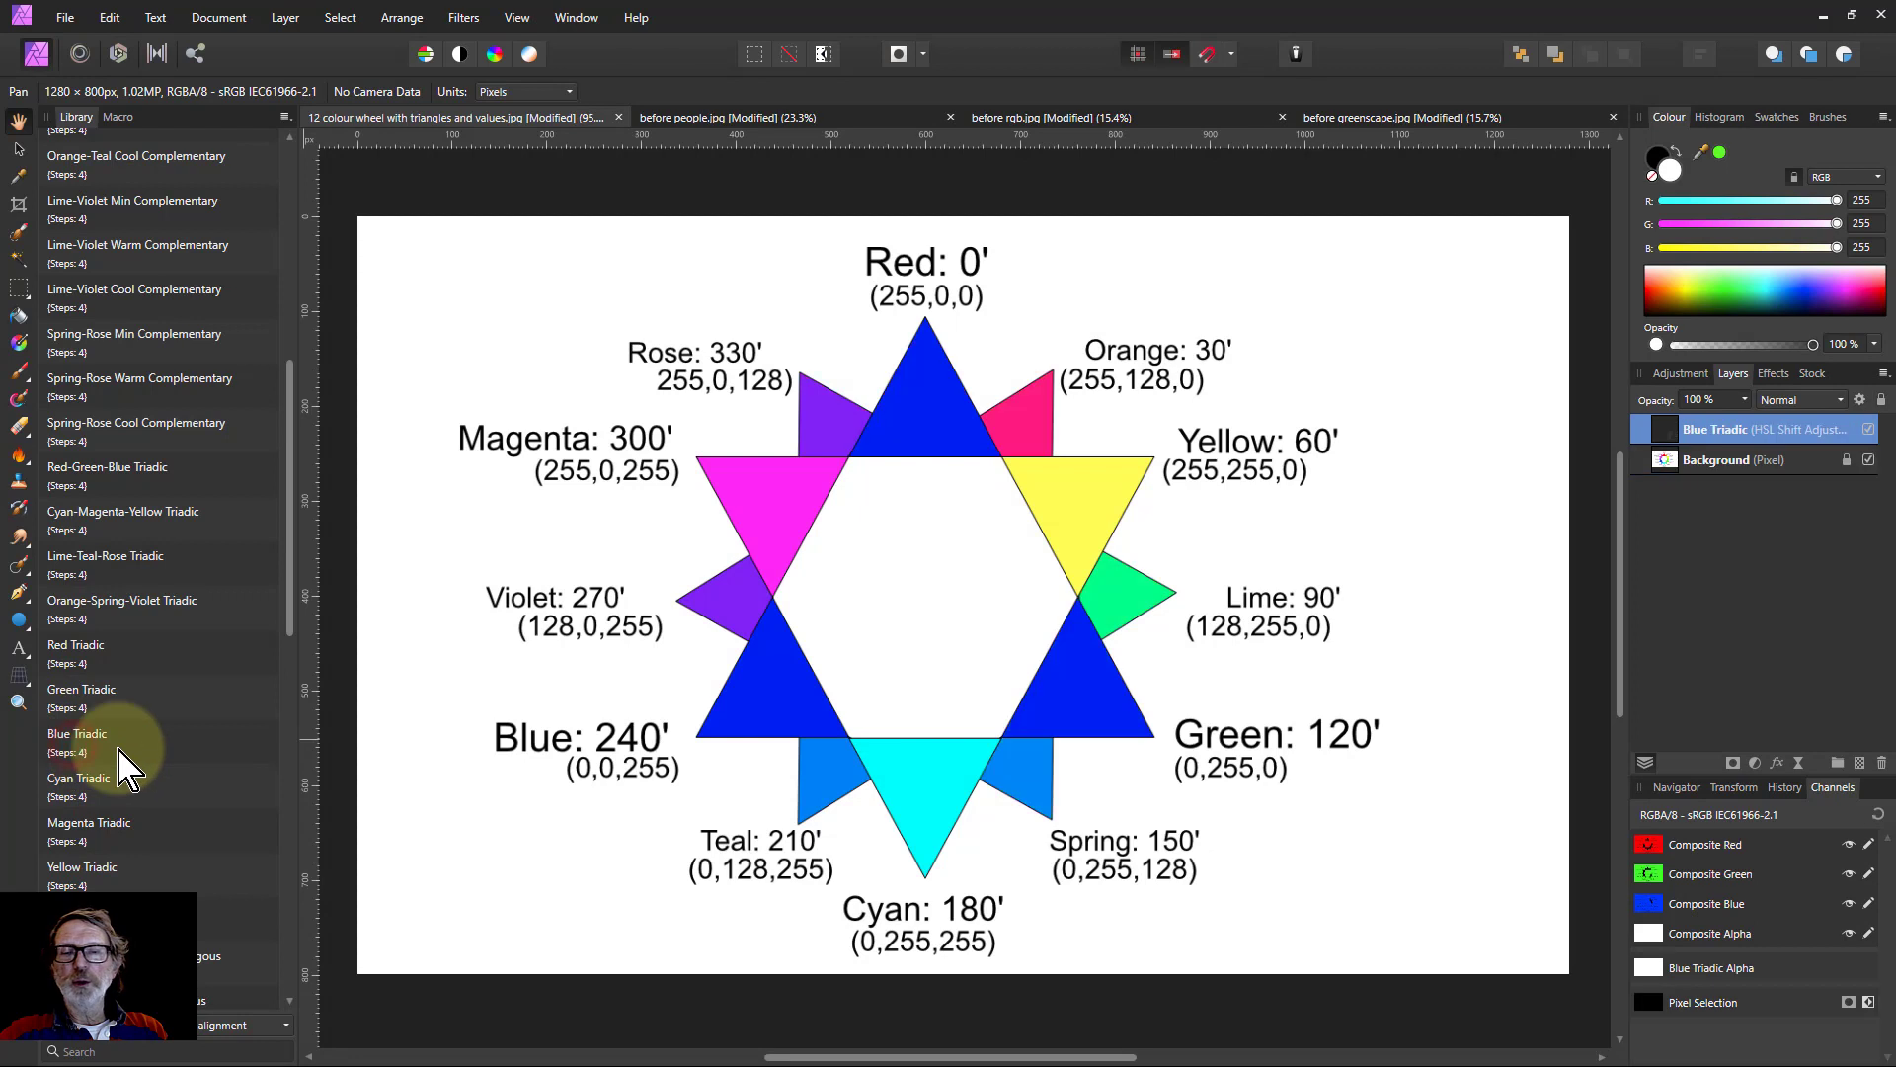
{"action": "key", "text": "ctrl+z"}
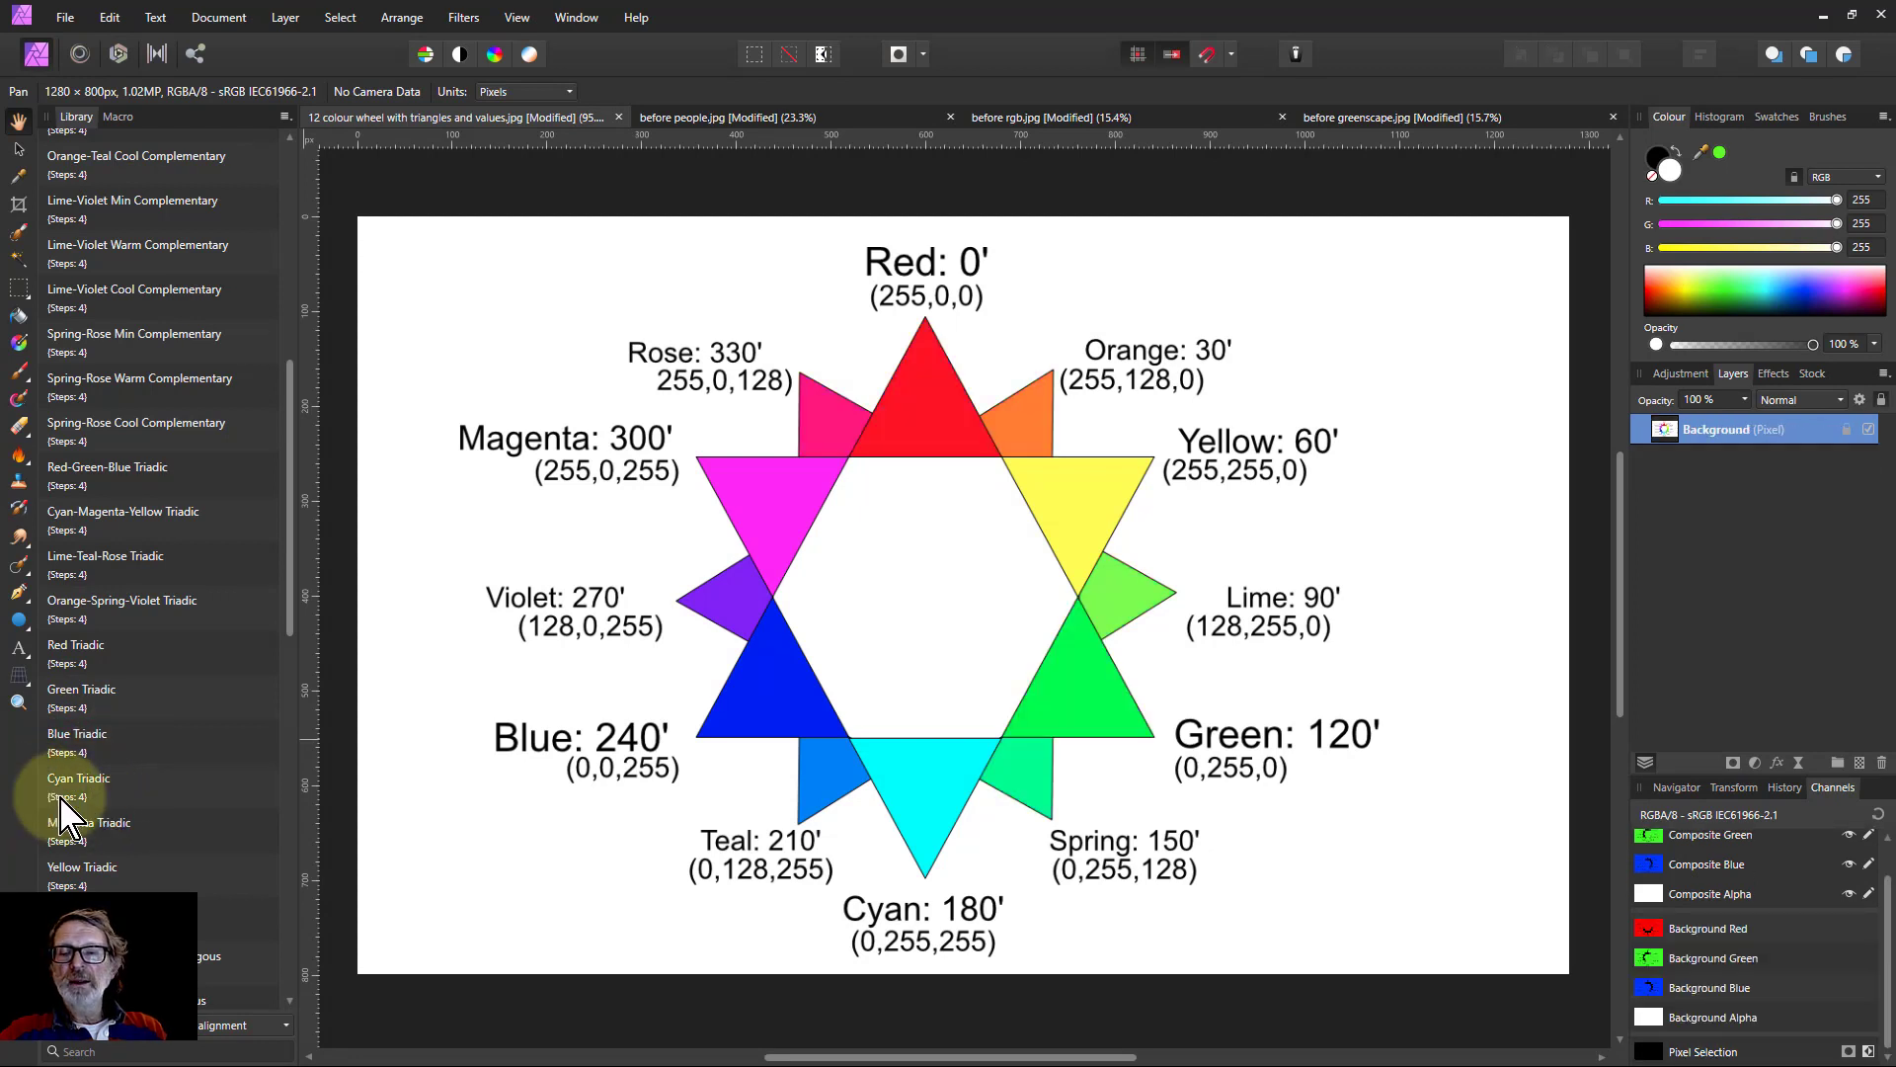
Try the Cyan Triadic and Magenta Triadic macros on the colour wheel one at a time, undoing each.
{"action": "left_click", "coordinate": [79, 782]}
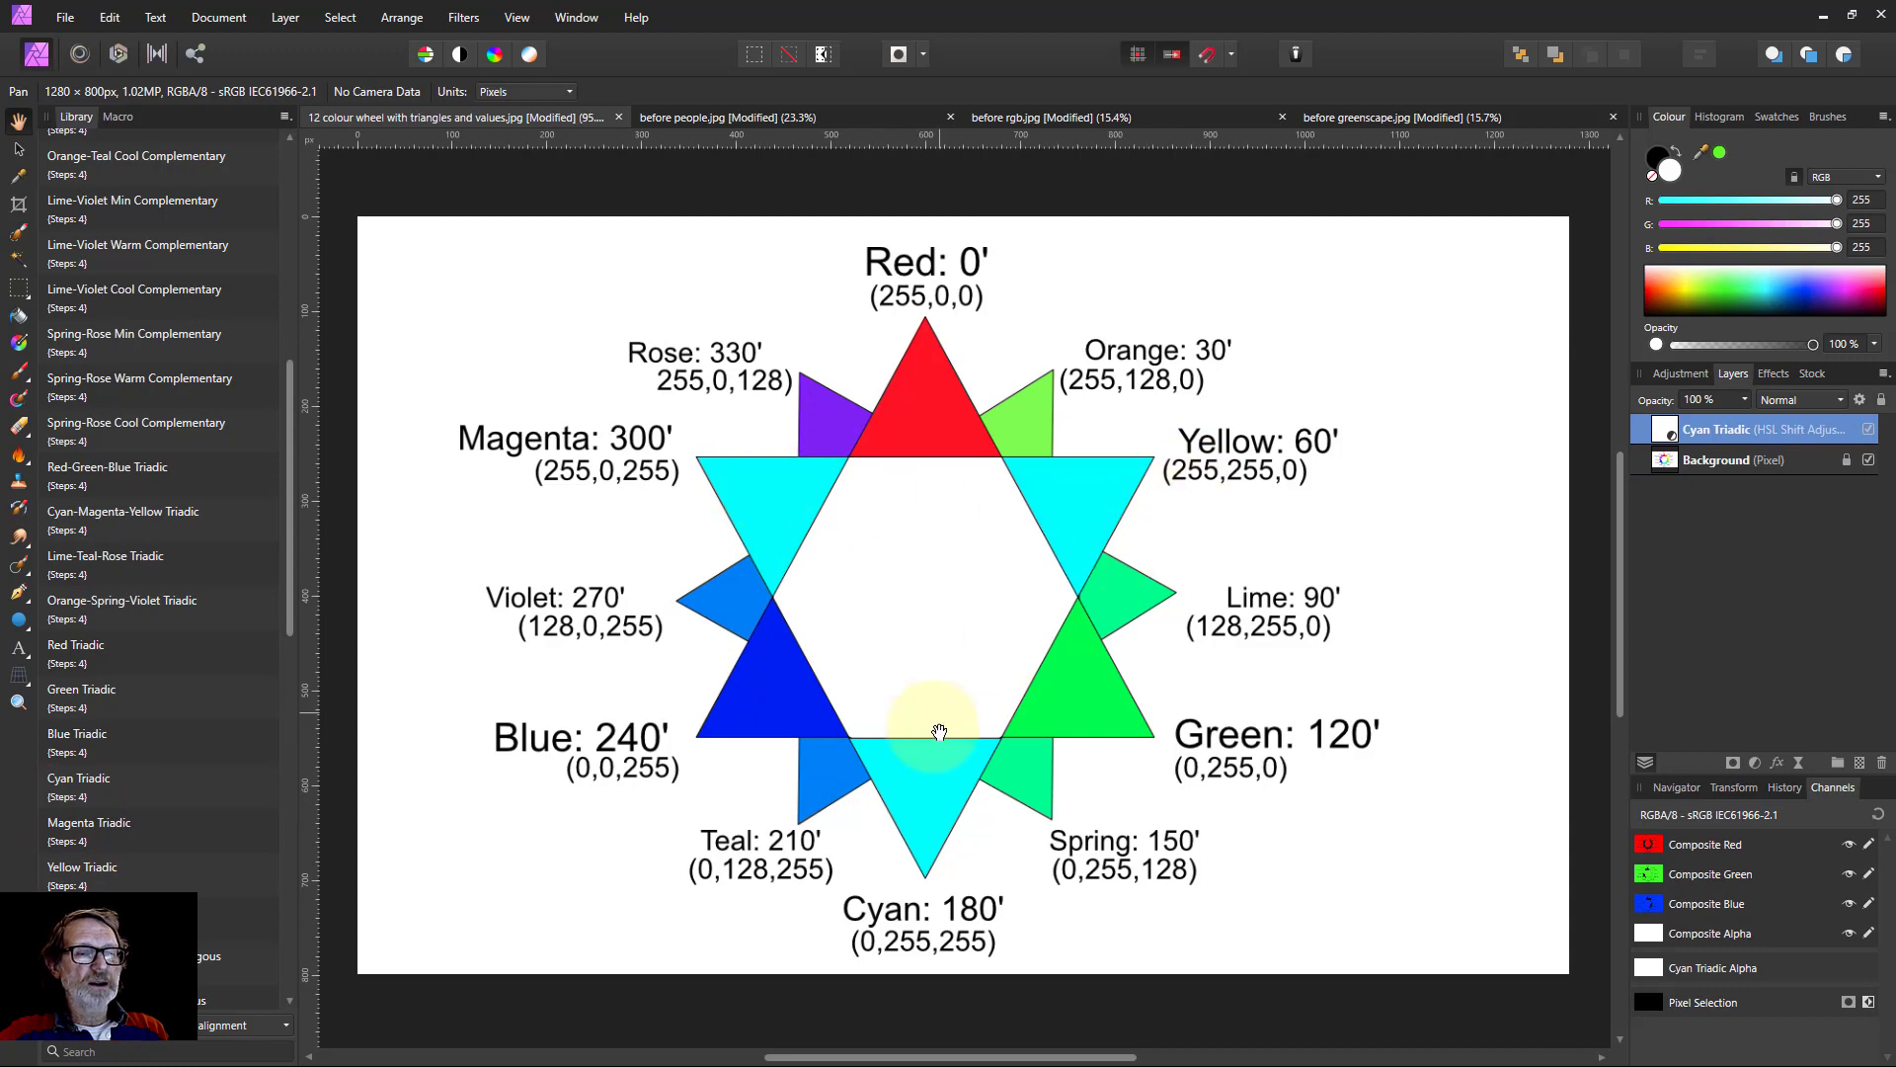
{"action": "key", "text": "ctrl+z"}
{"action": "left_click", "coordinate": [113, 846]}
{"action": "key", "text": "ctrl+z"}
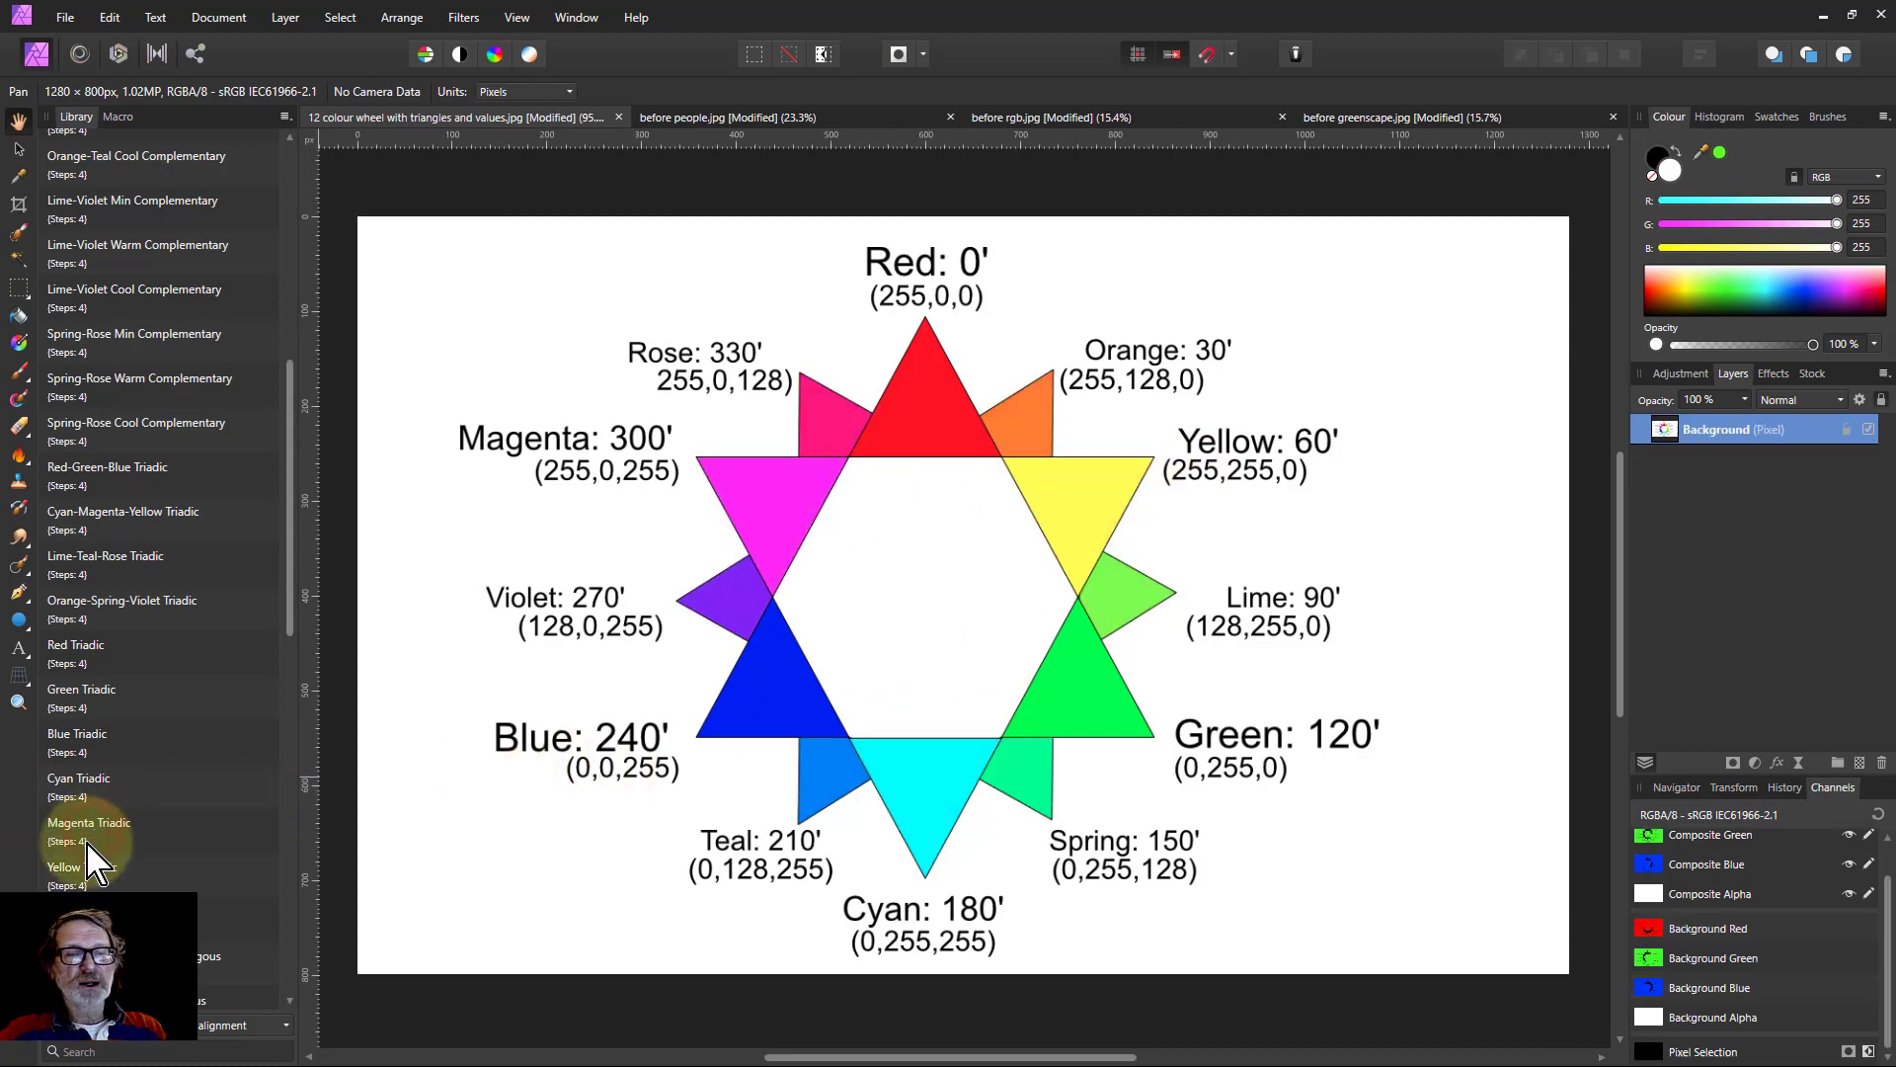
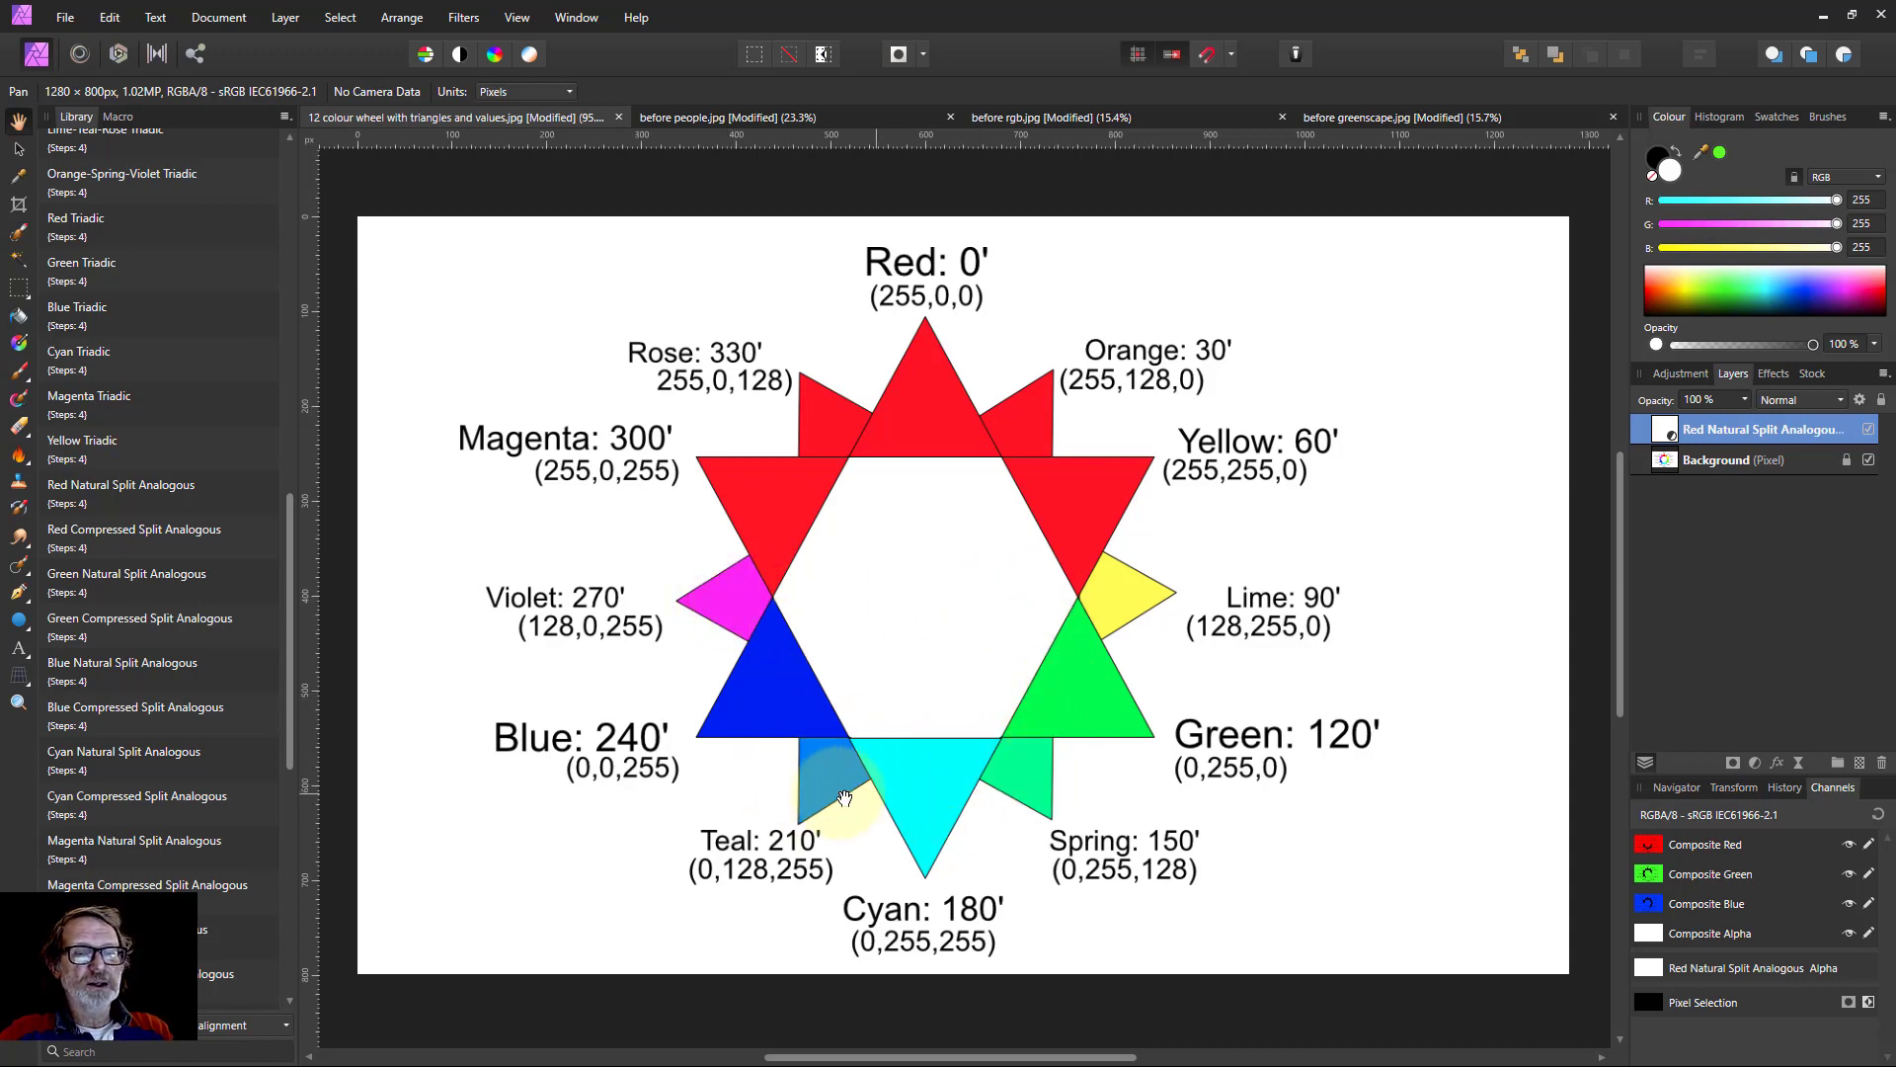
Undo the Red Natural Split Analogous adjustment, and try the Red Compressed Split Analogous macro on the colour wheel, undoing it too.
{"action": "key", "text": "ctrl+z"}
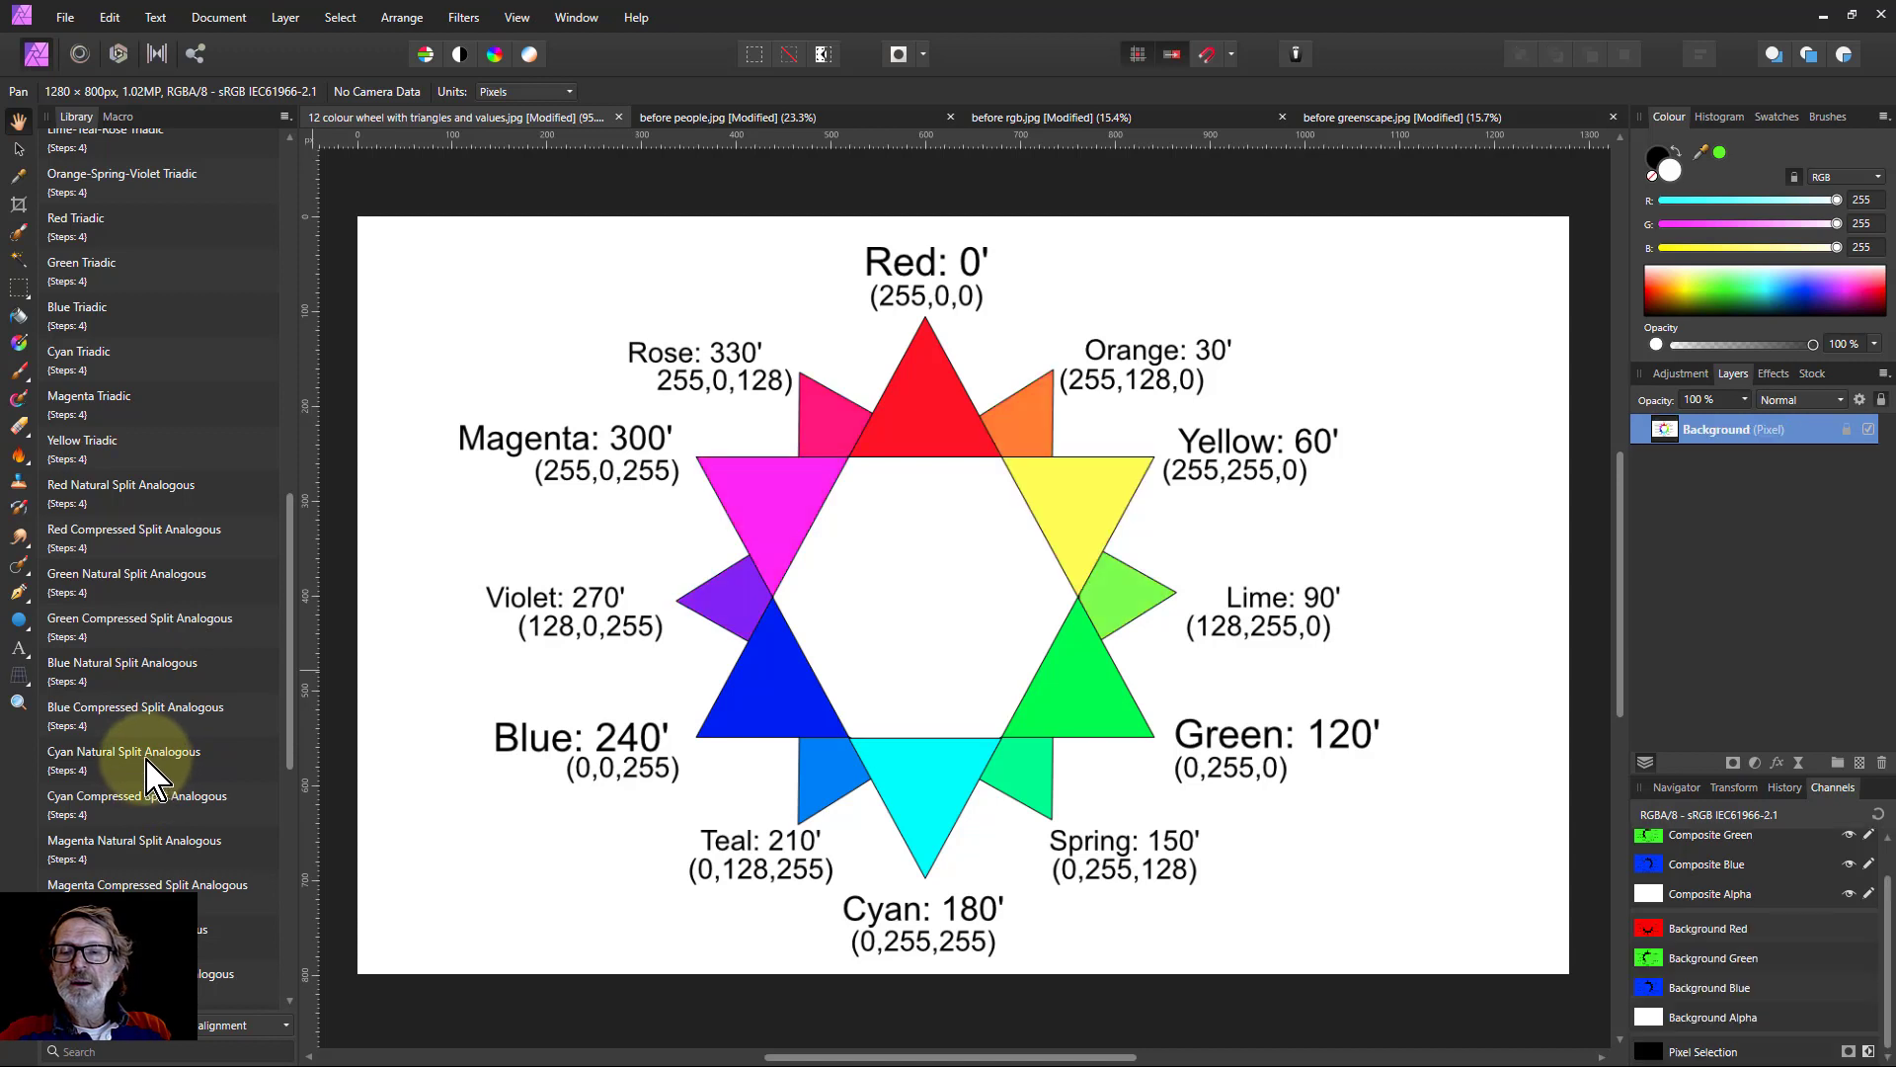
{"action": "left_click", "coordinate": [109, 548]}
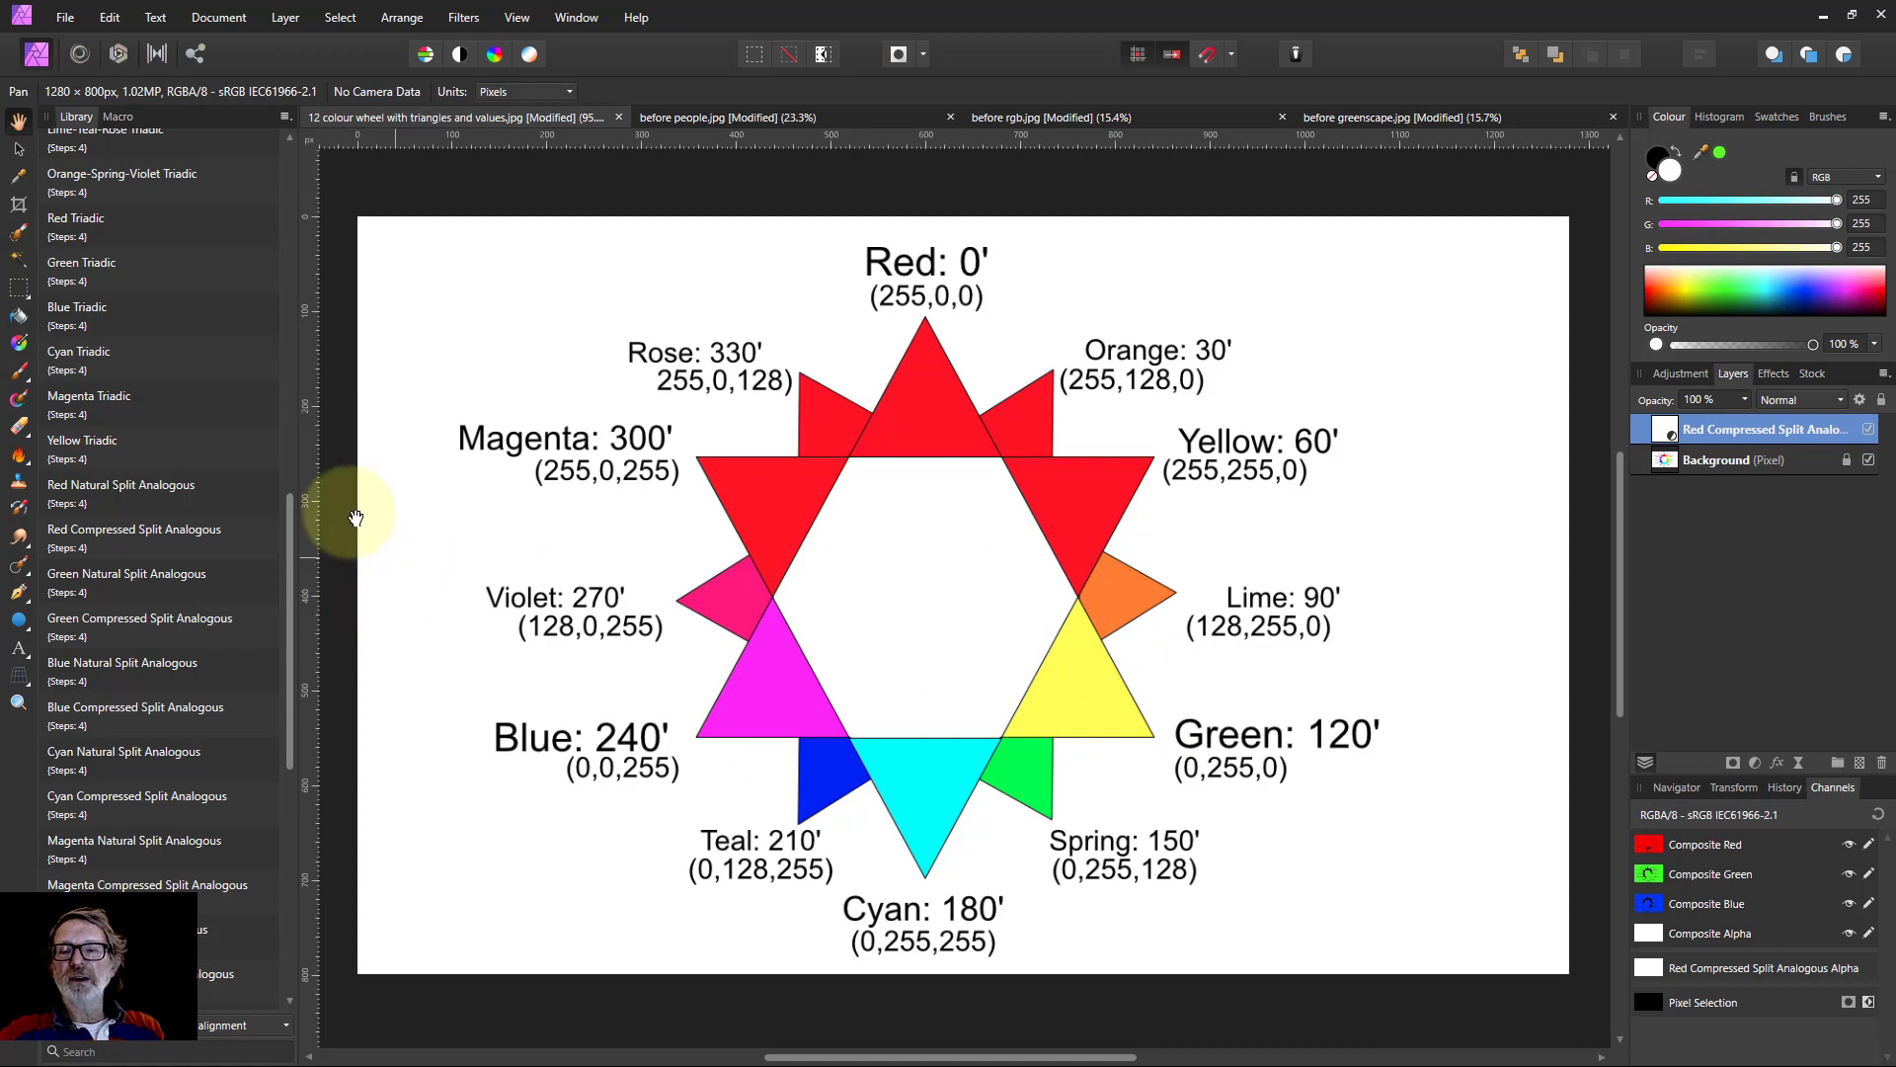
{"action": "scroll", "coordinate": [220, 667], "scroll_direction": "down", "scroll_amount": 3}
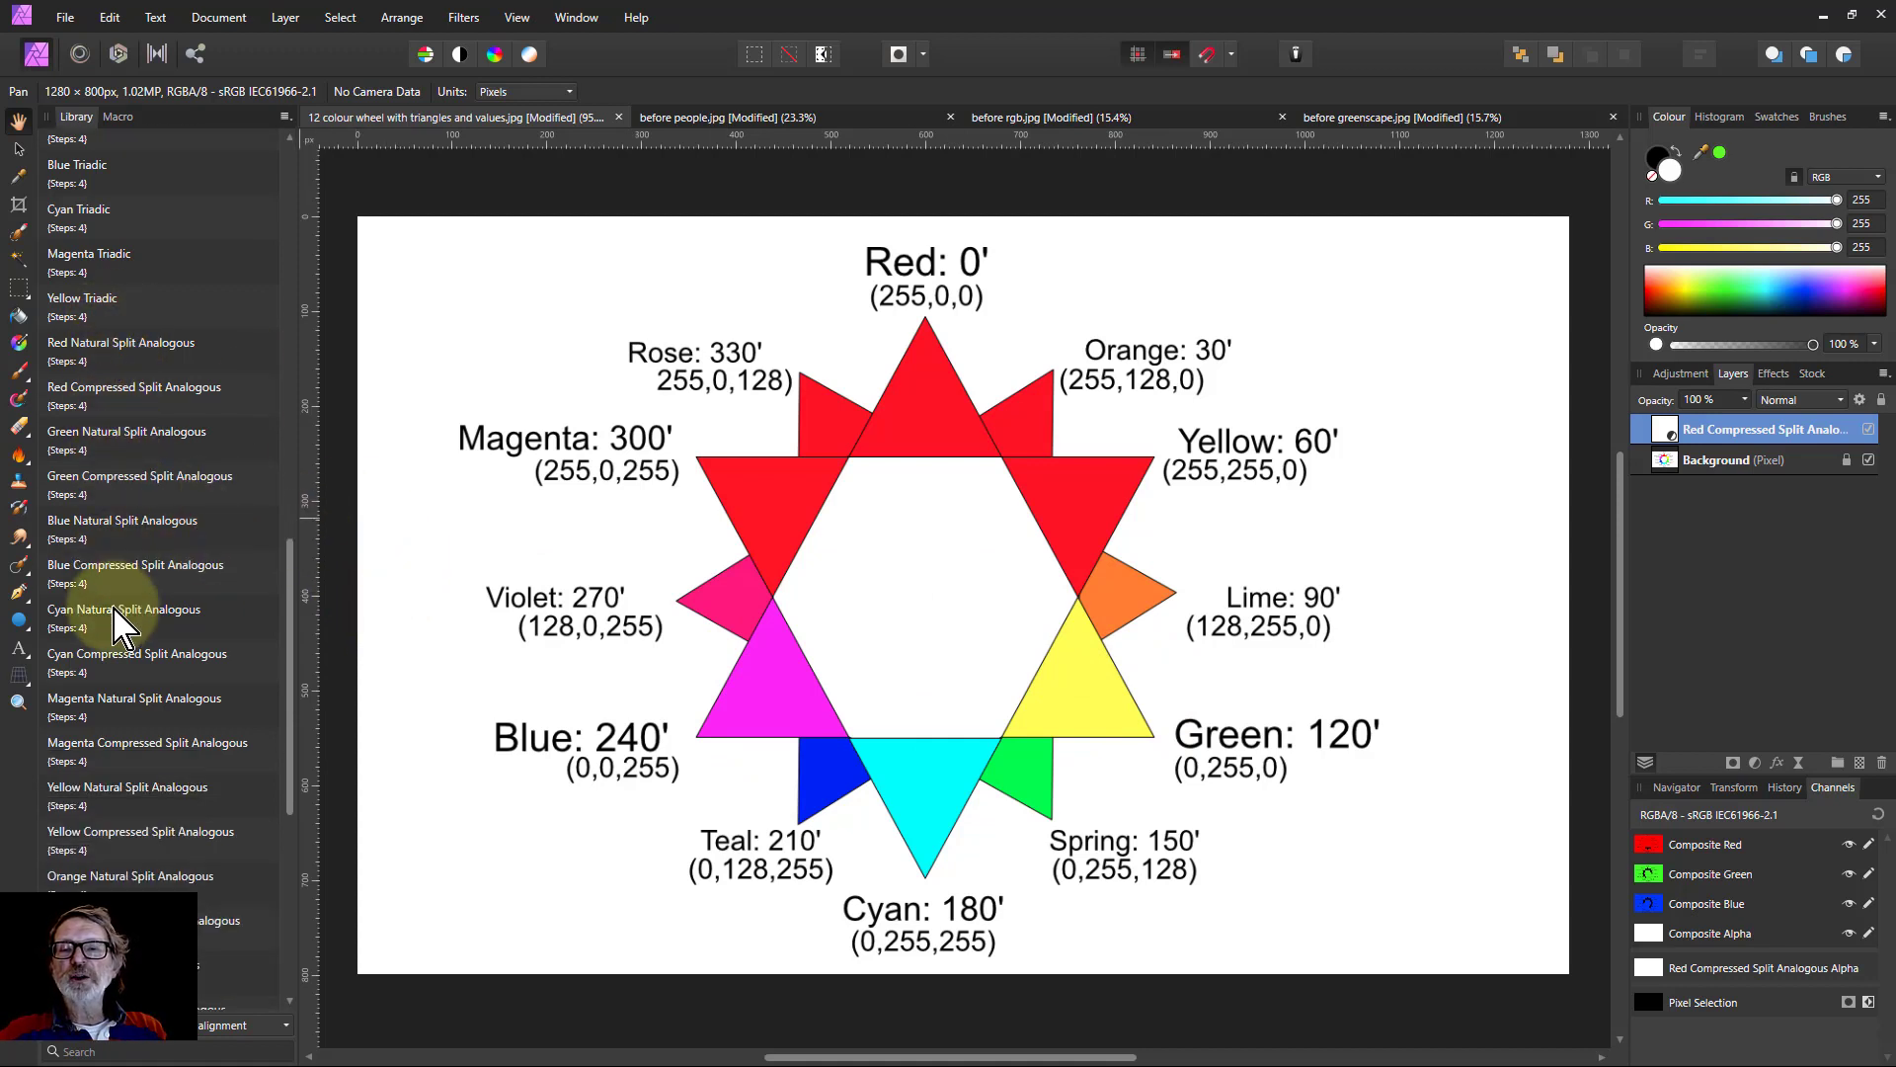
{"action": "scroll", "coordinate": [116, 614], "scroll_direction": "down", "scroll_amount": 6}
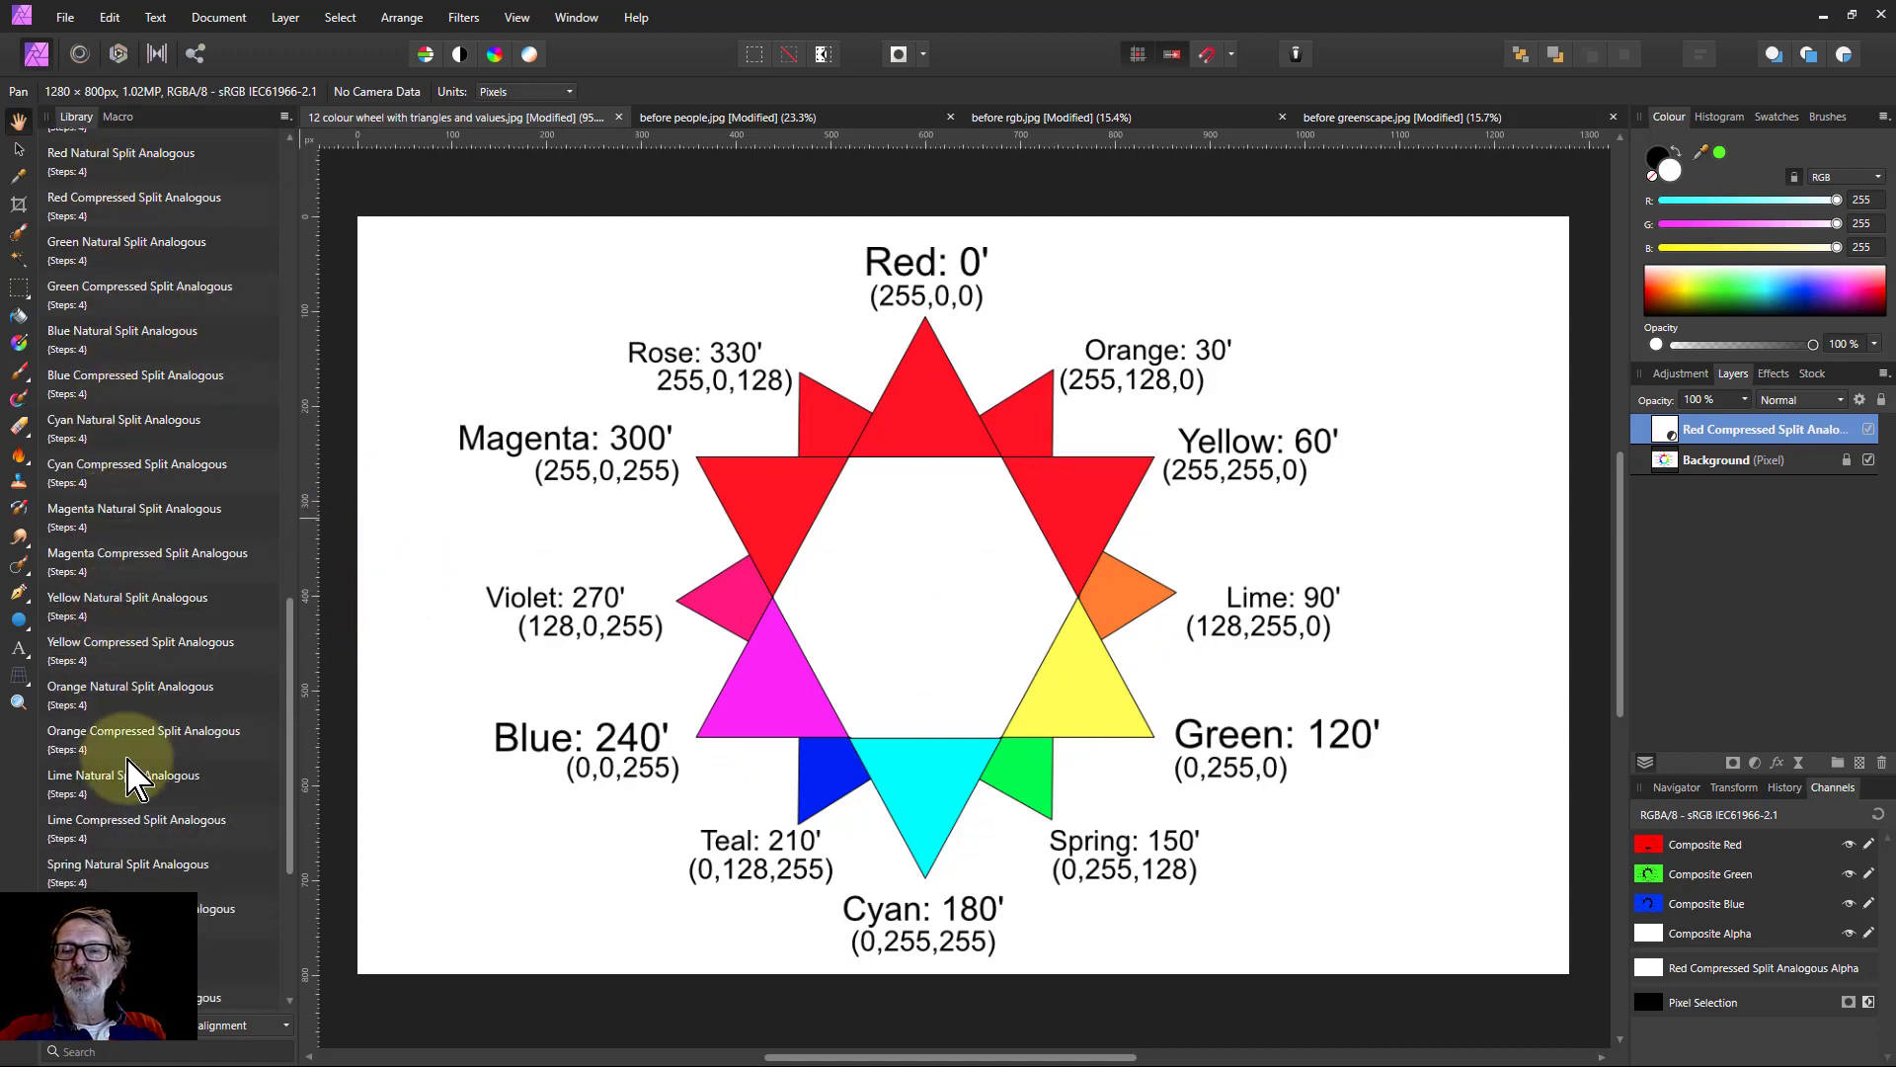
{"action": "scroll", "coordinate": [134, 770], "scroll_direction": "down", "scroll_amount": 5}
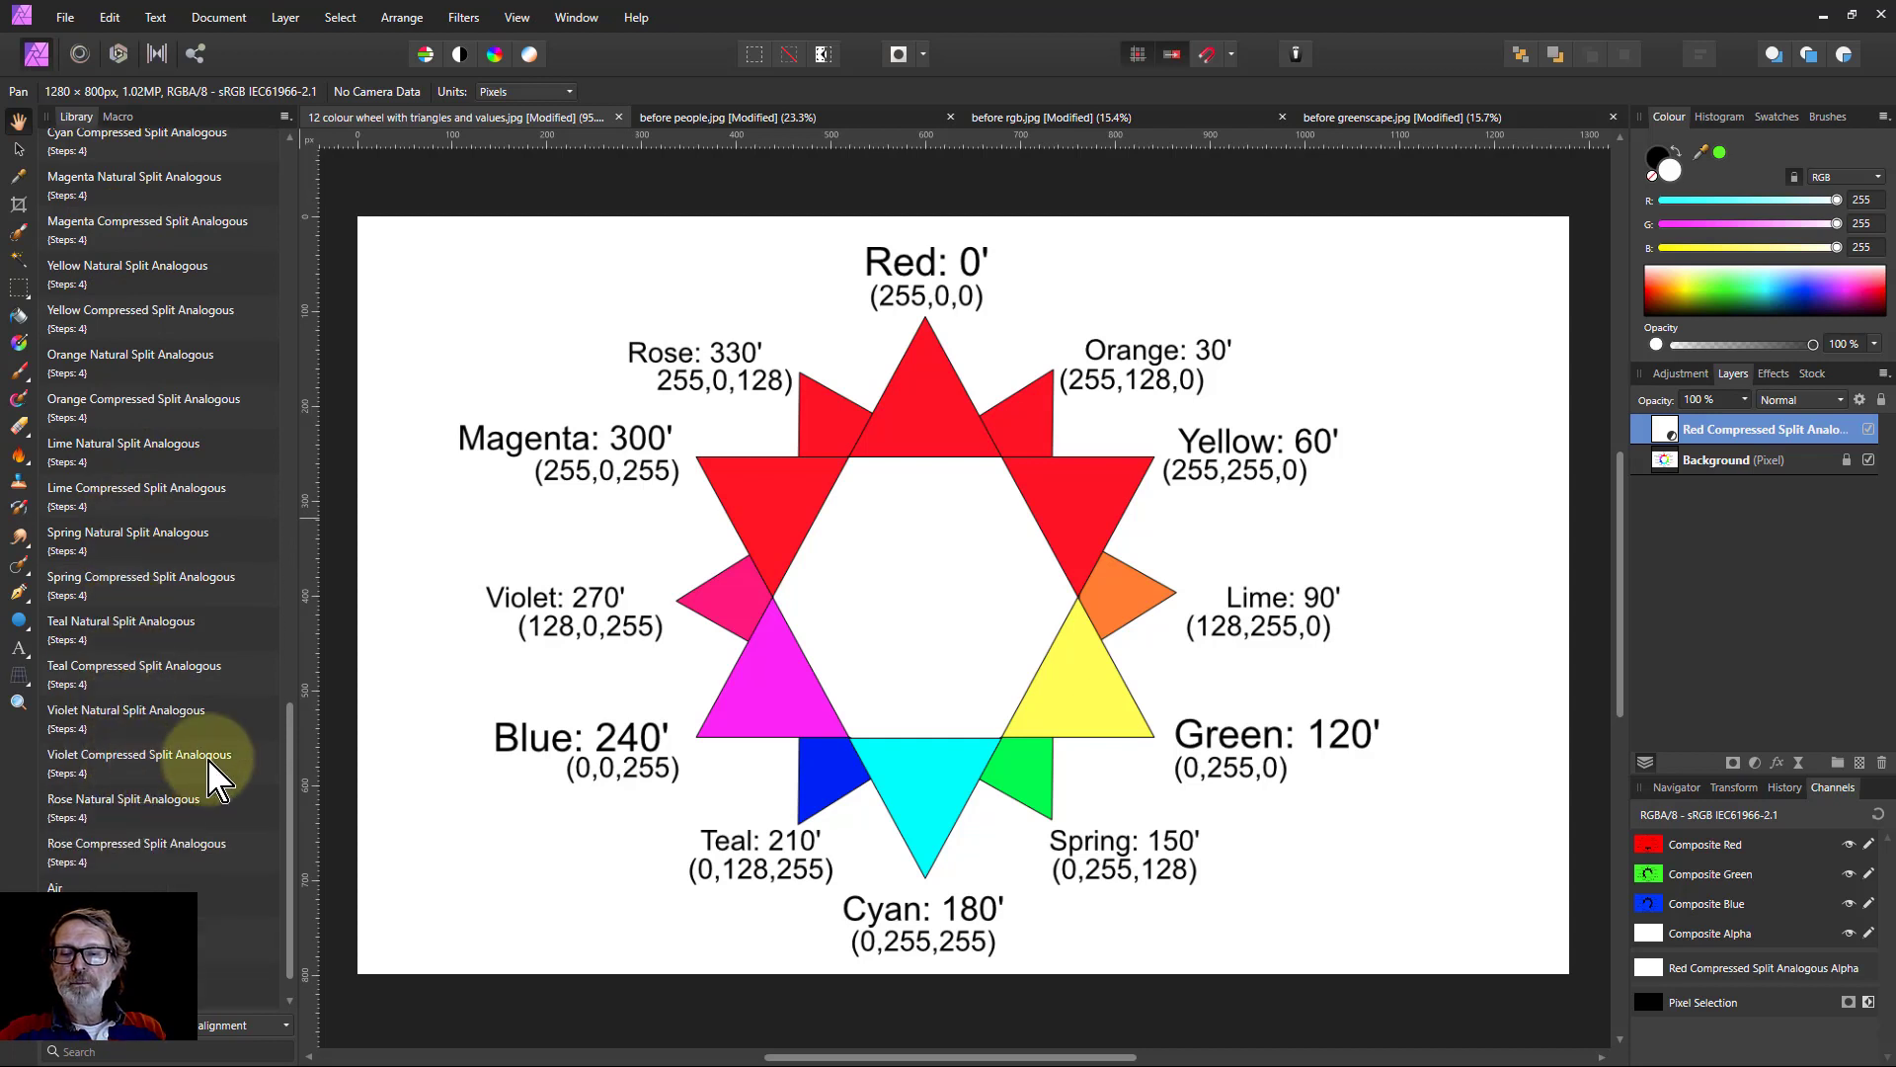
{"action": "key", "text": "ctrl+z"}
Try the Air and Fire macros on the colour wheel one at a time, undoing each.
{"action": "scroll", "coordinate": [163, 770], "scroll_direction": "down", "scroll_amount": 1}
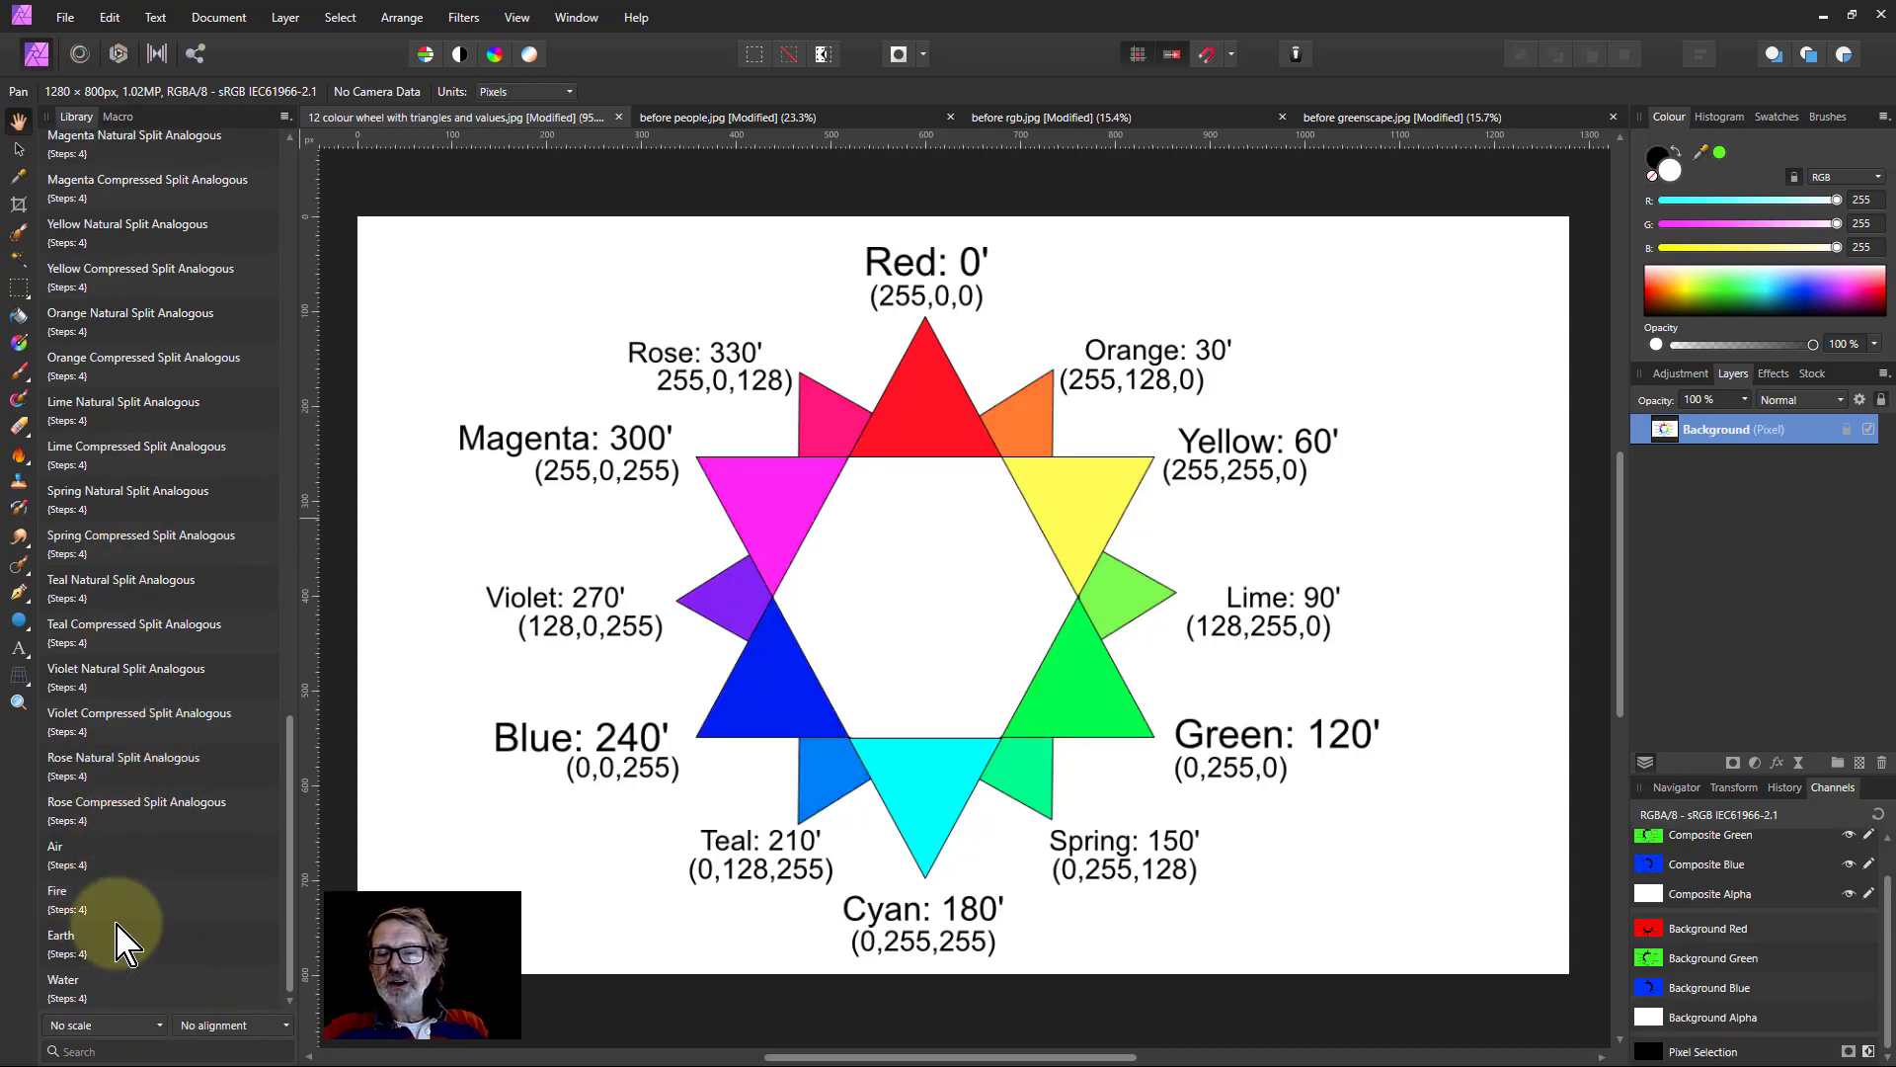
{"action": "left_click", "coordinate": [89, 860]}
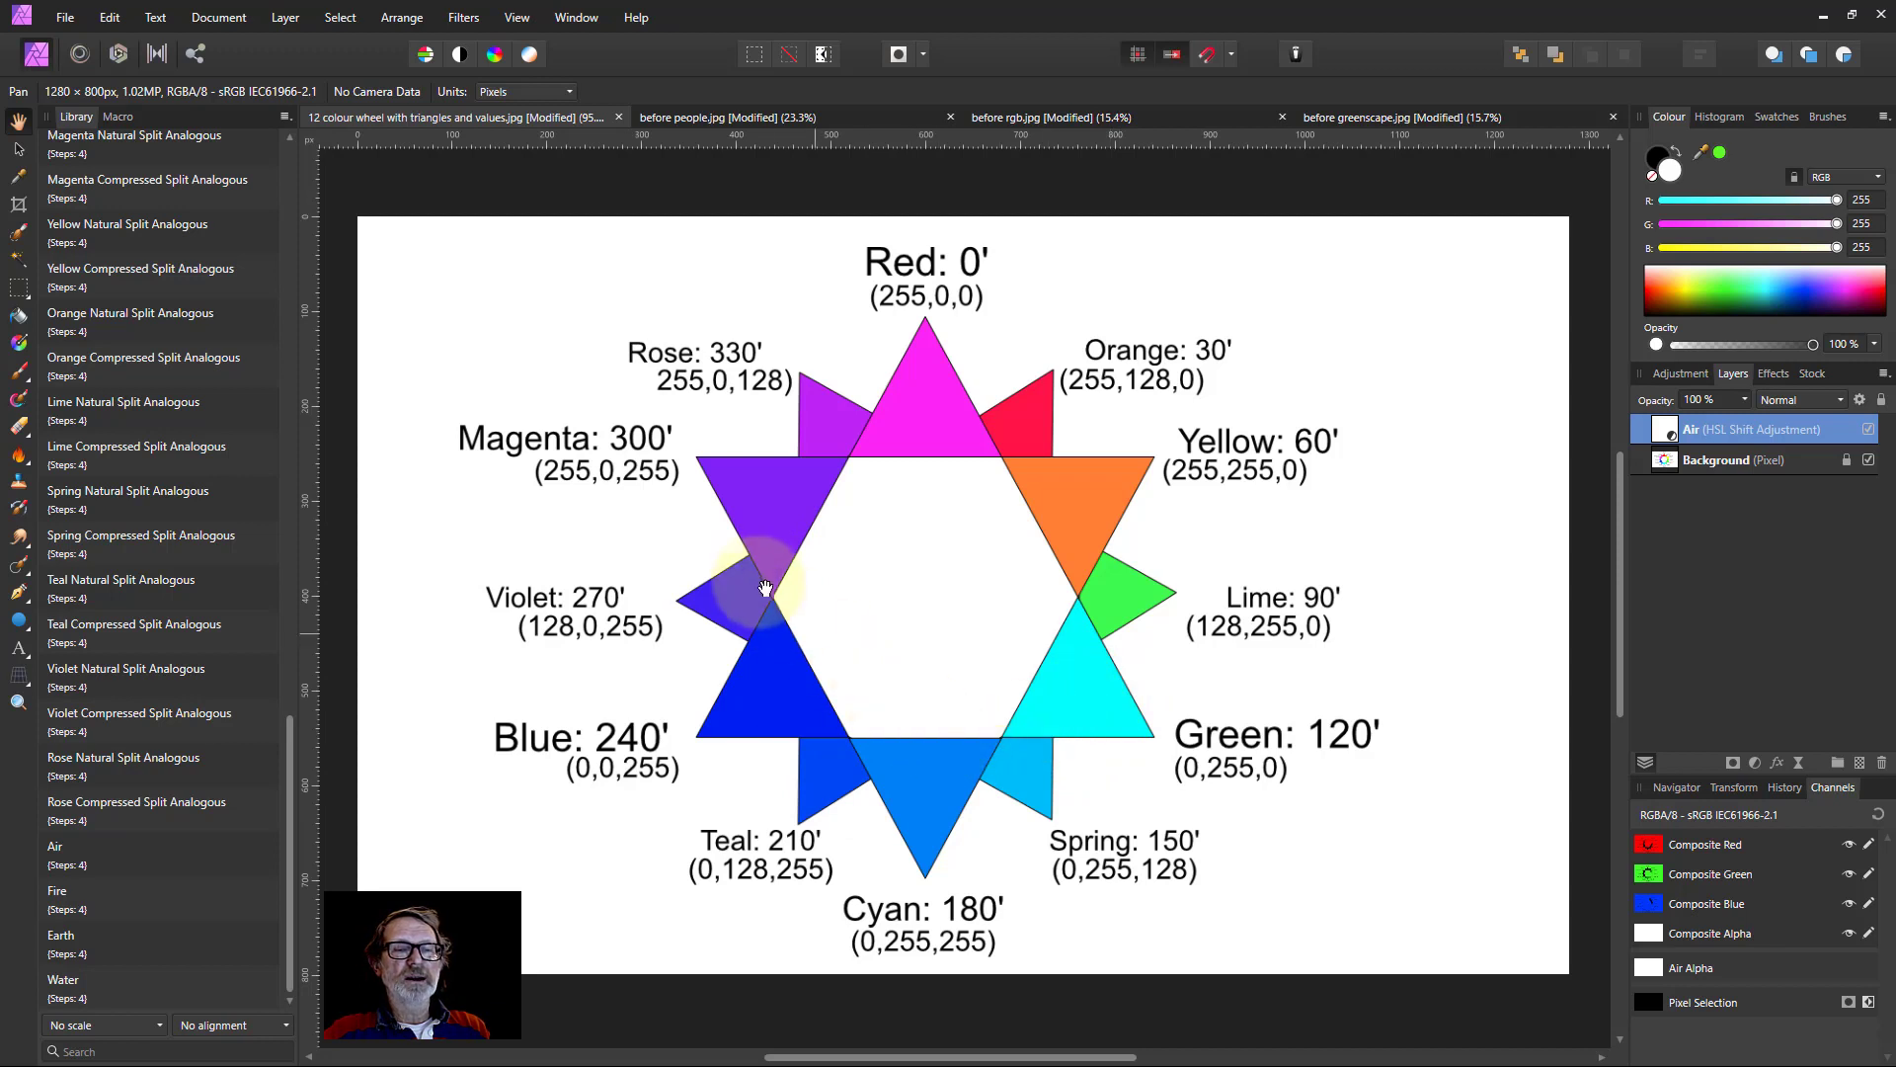
{"action": "key", "text": "ctrl+z"}
{"action": "left_click", "coordinate": [73, 910]}
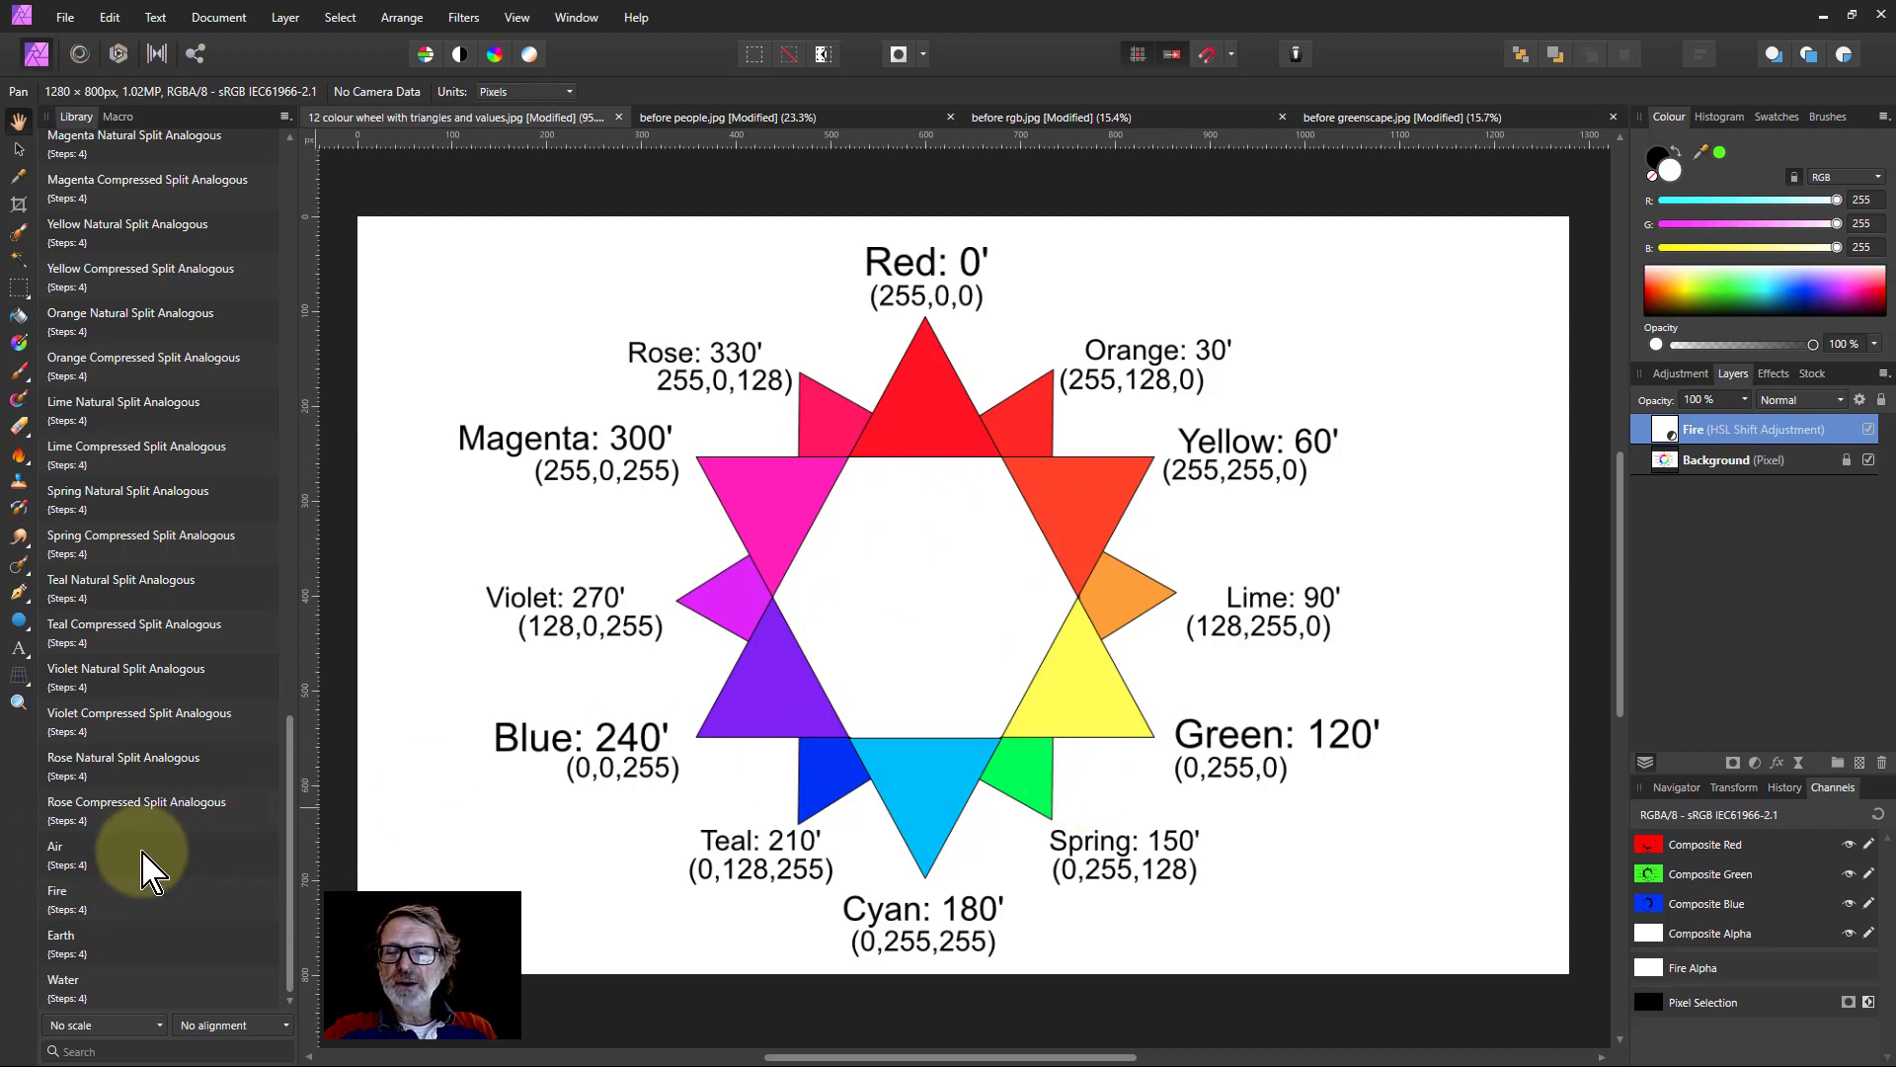
{"action": "key", "text": "ctrl+z"}
Try the Earth and Water macros on the colour wheel one at a time, removing each adjustment.
{"action": "left_click", "coordinate": [85, 955]}
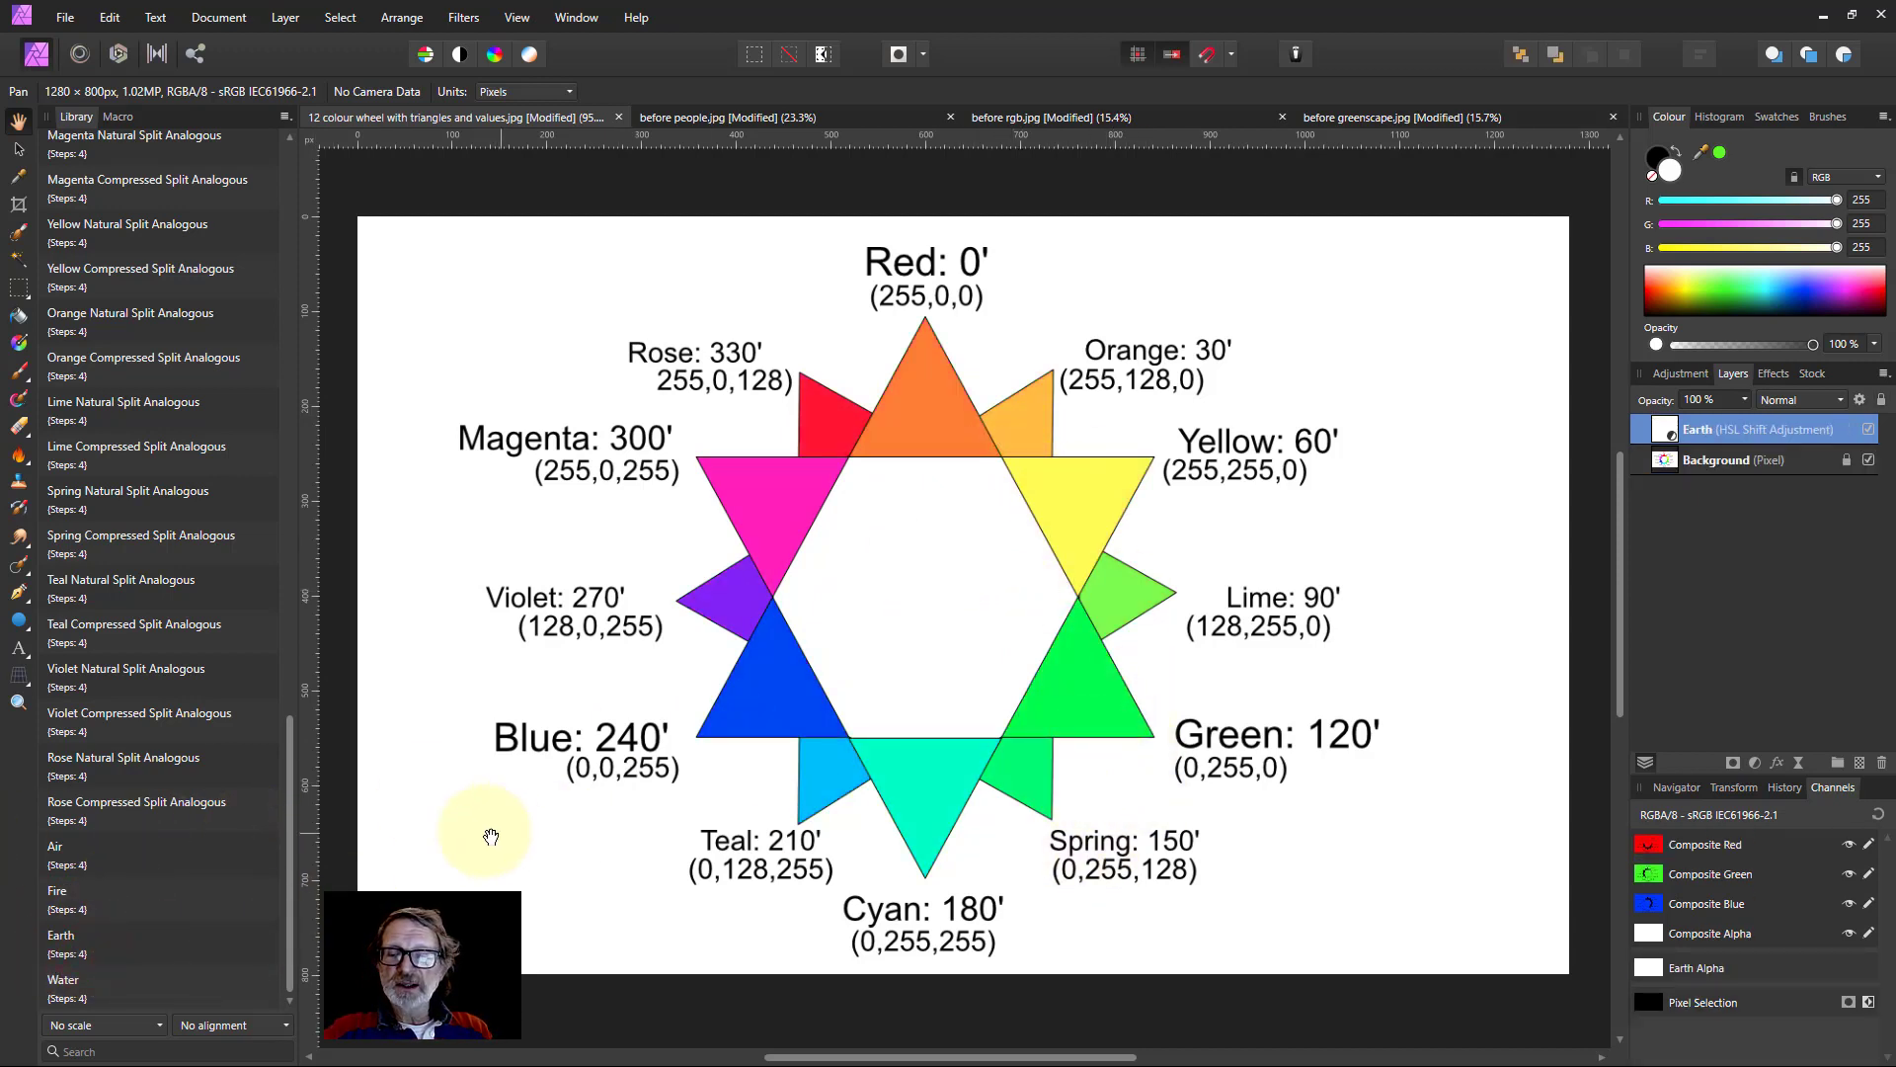
{"action": "key", "text": "ctrl+z"}
{"action": "left_click", "coordinate": [118, 997]}
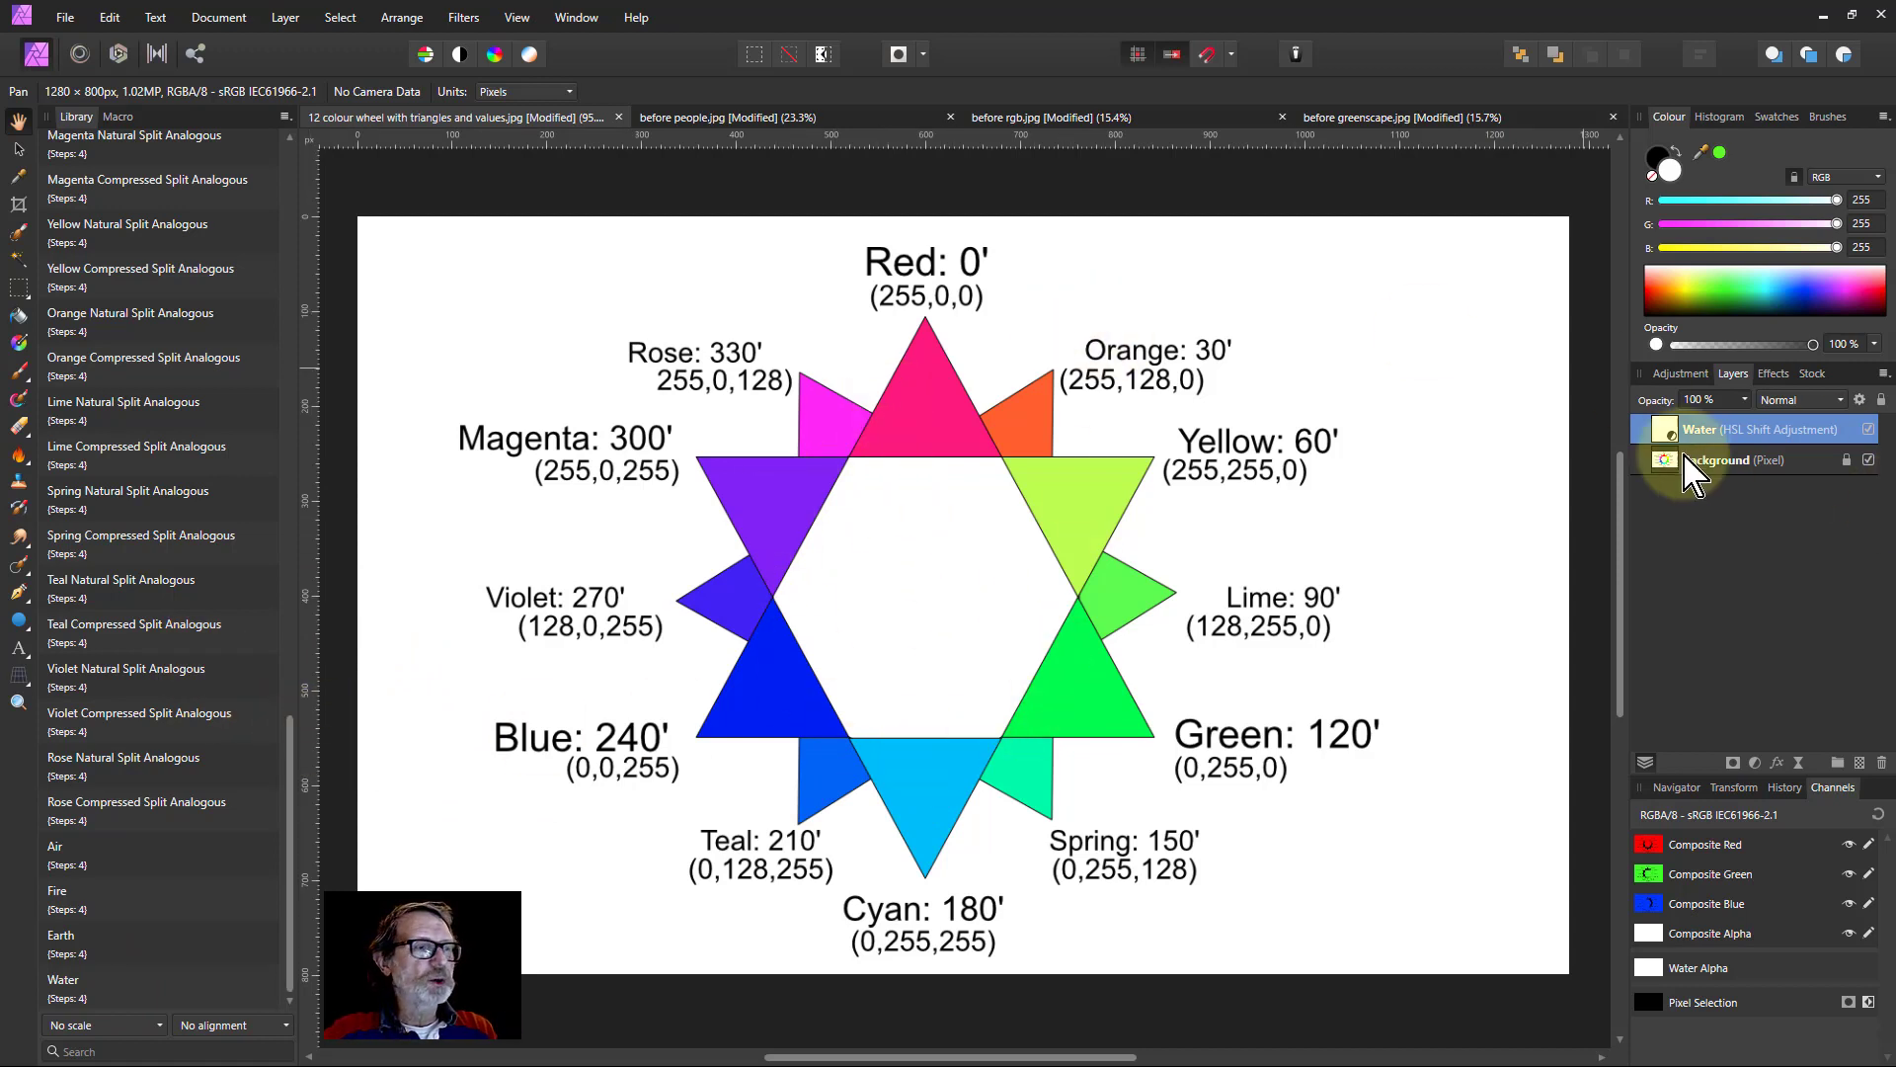
{"action": "key", "text": "Delete"}
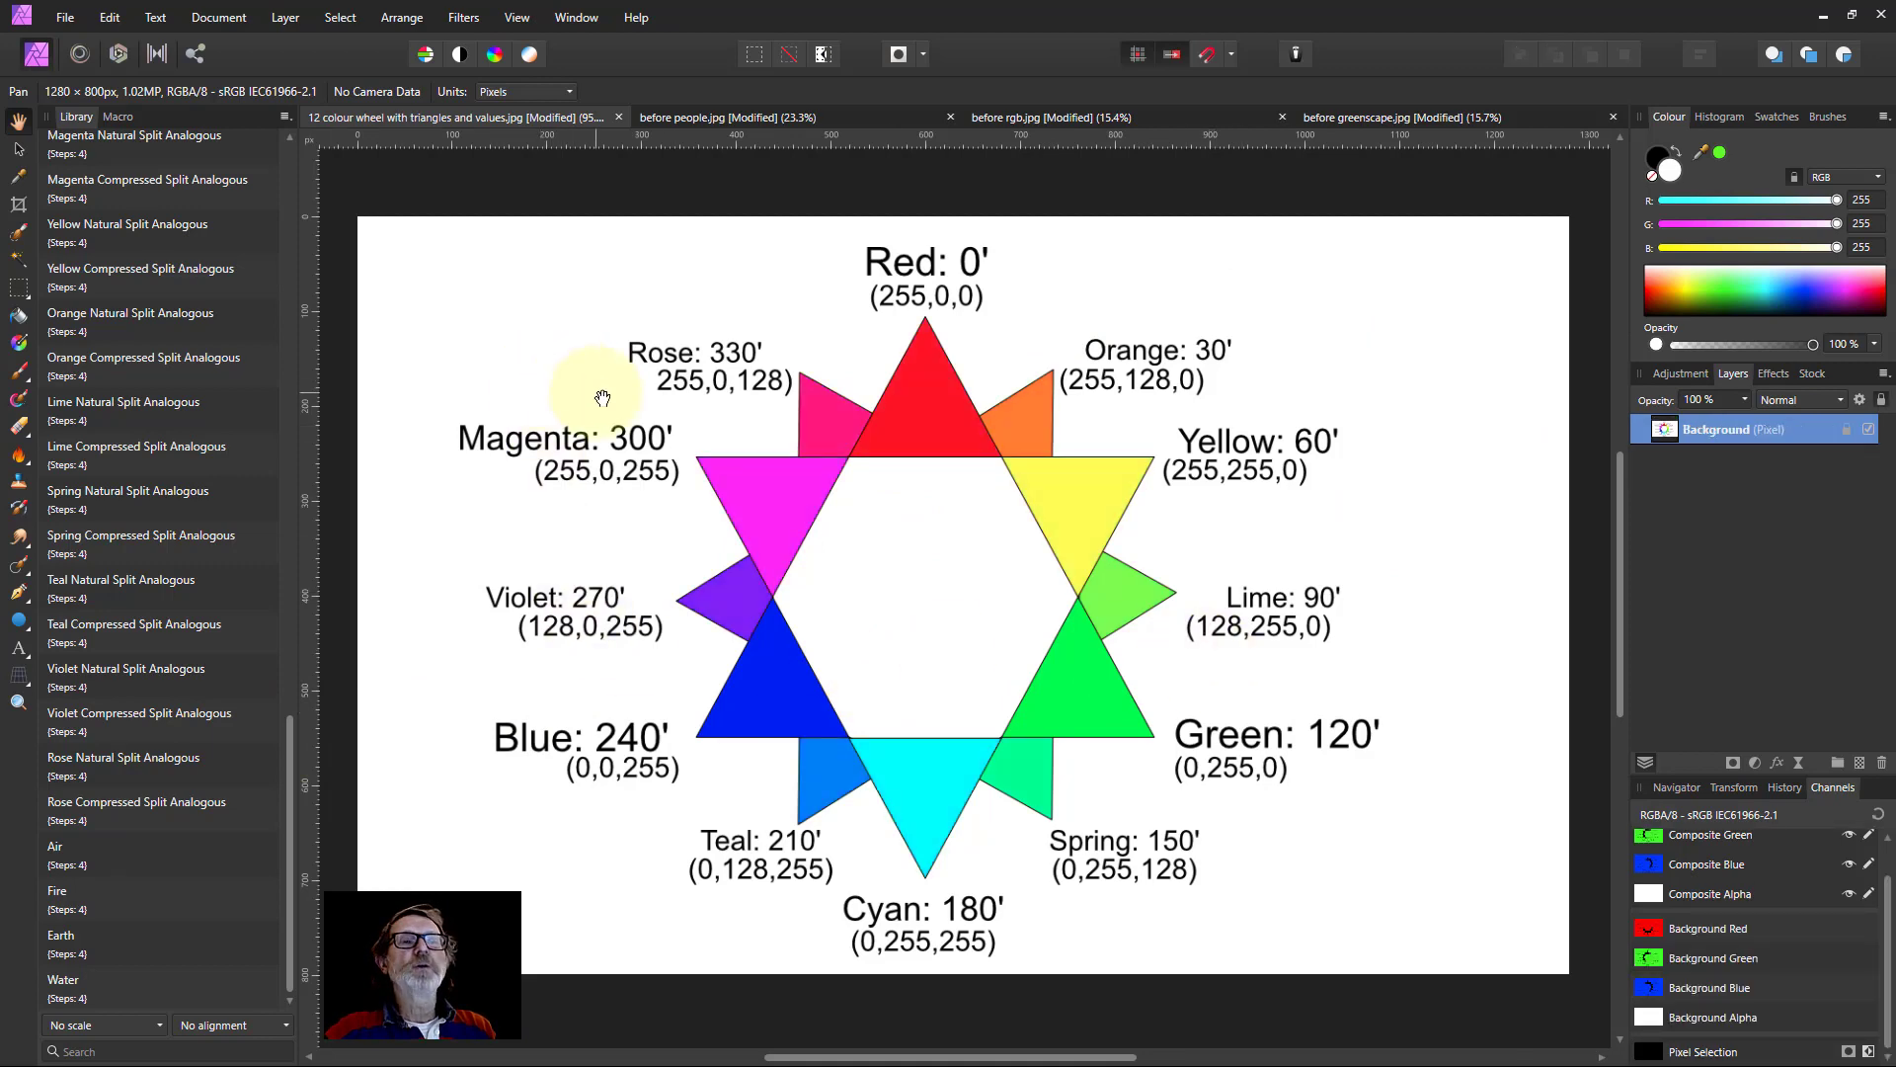
Switch to before people.jpg and apply the Orange-Teal Min Complementary macro to the photo.
{"action": "left_click_drag", "start_coordinate": [289, 780], "coordinate": [296, 306]}
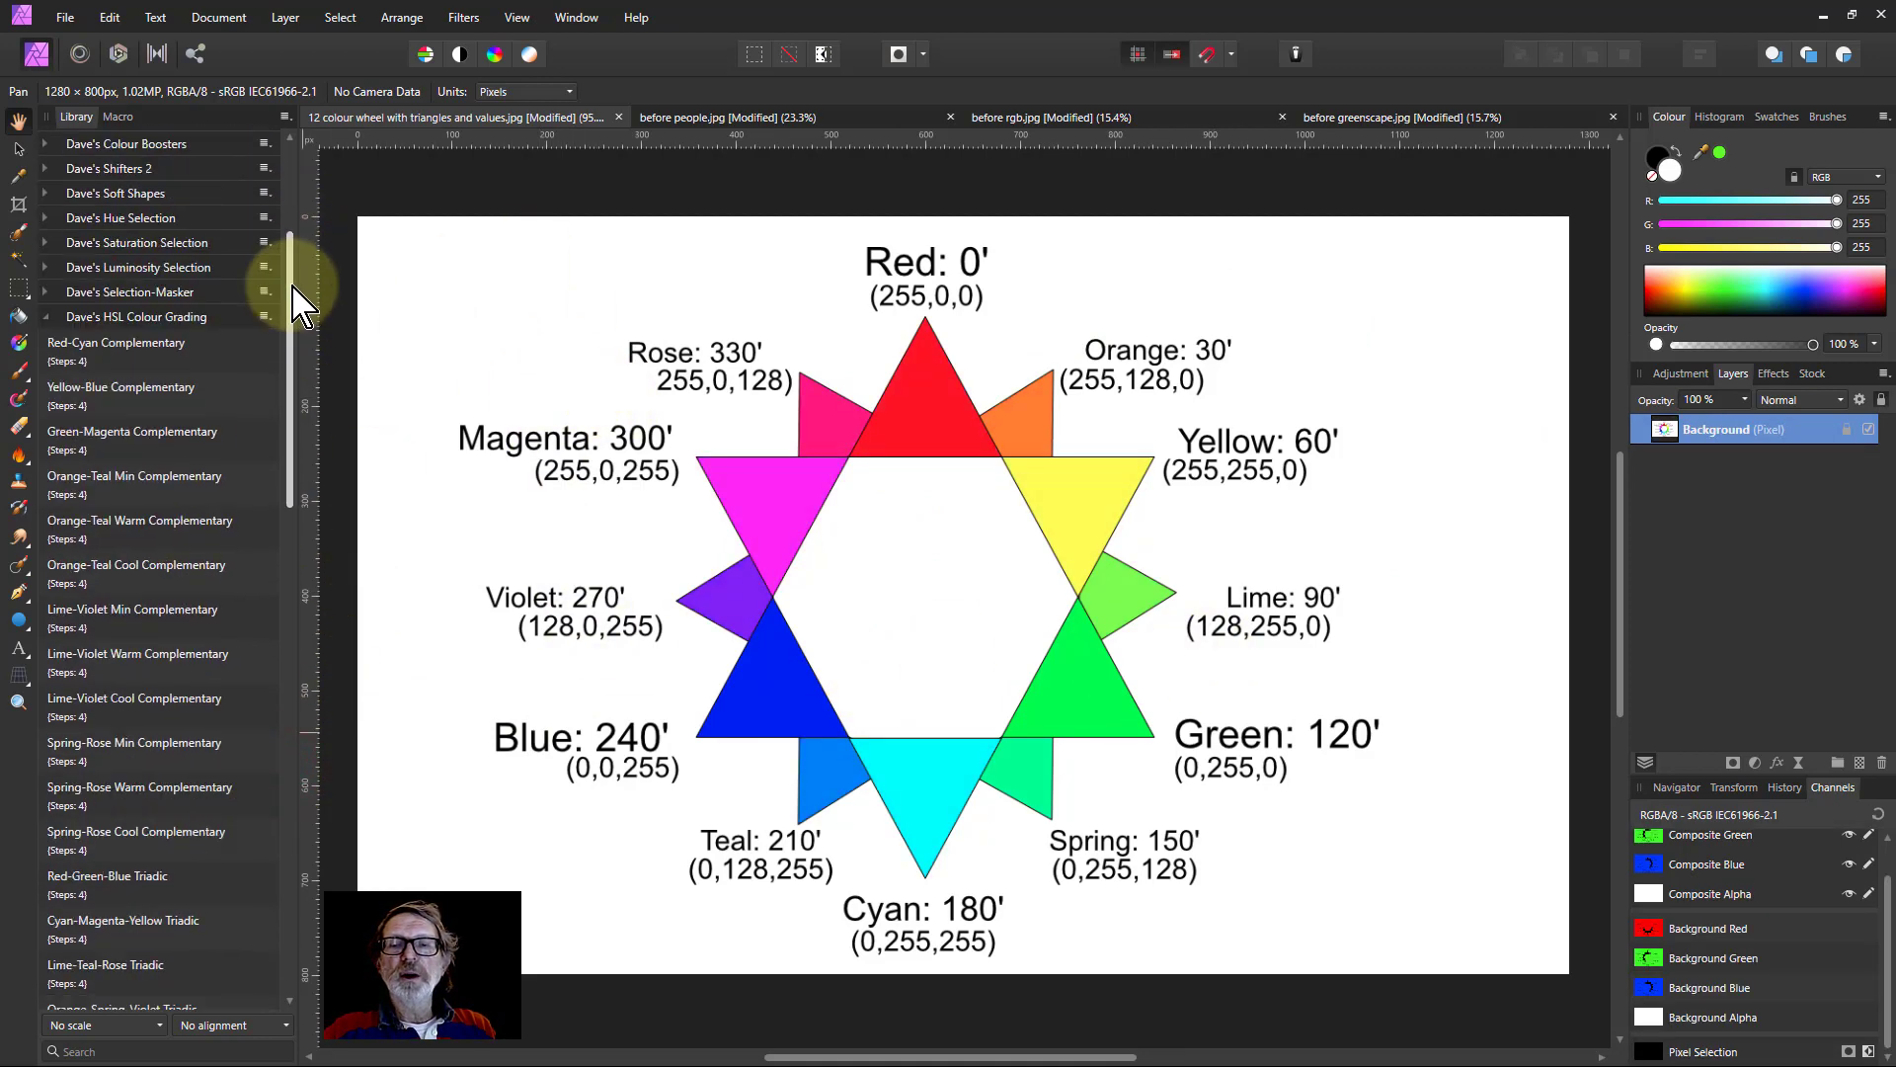
{"action": "left_click", "coordinate": [680, 119]}
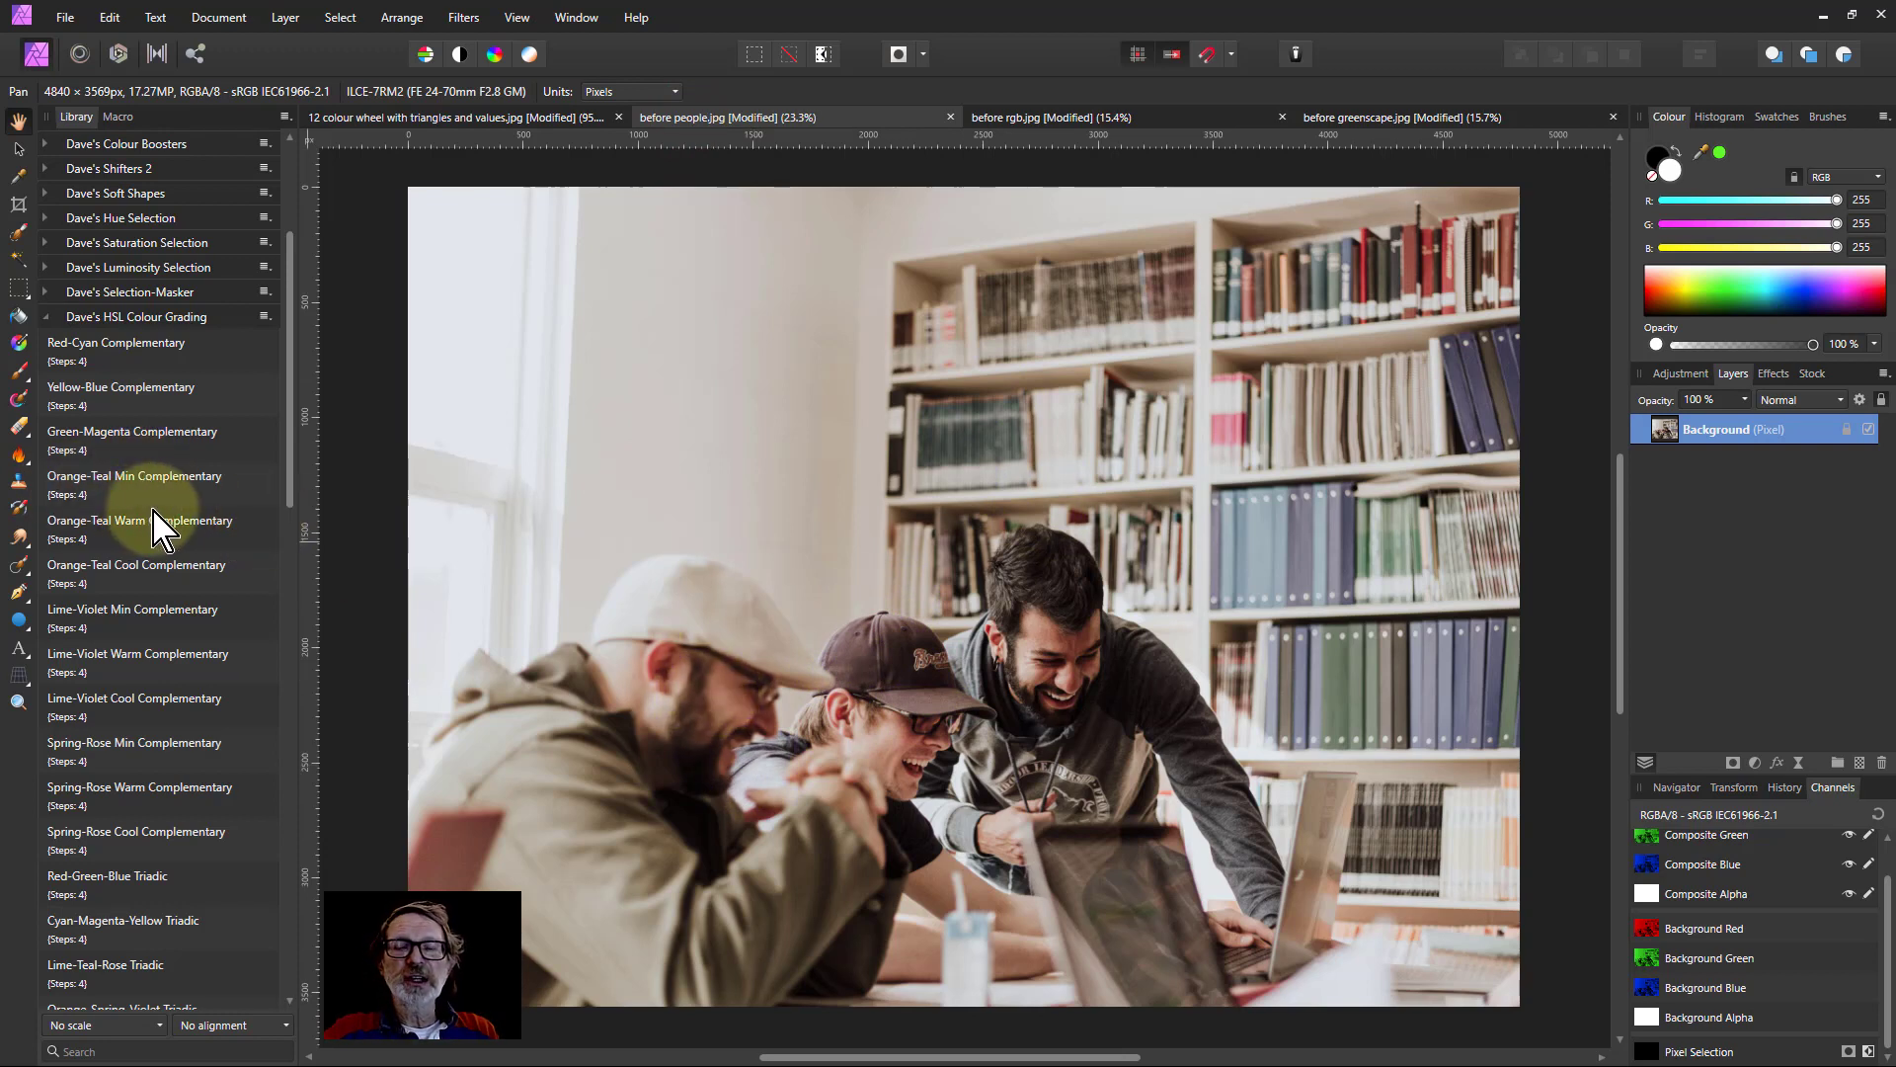
{"action": "left_click", "coordinate": [90, 484]}
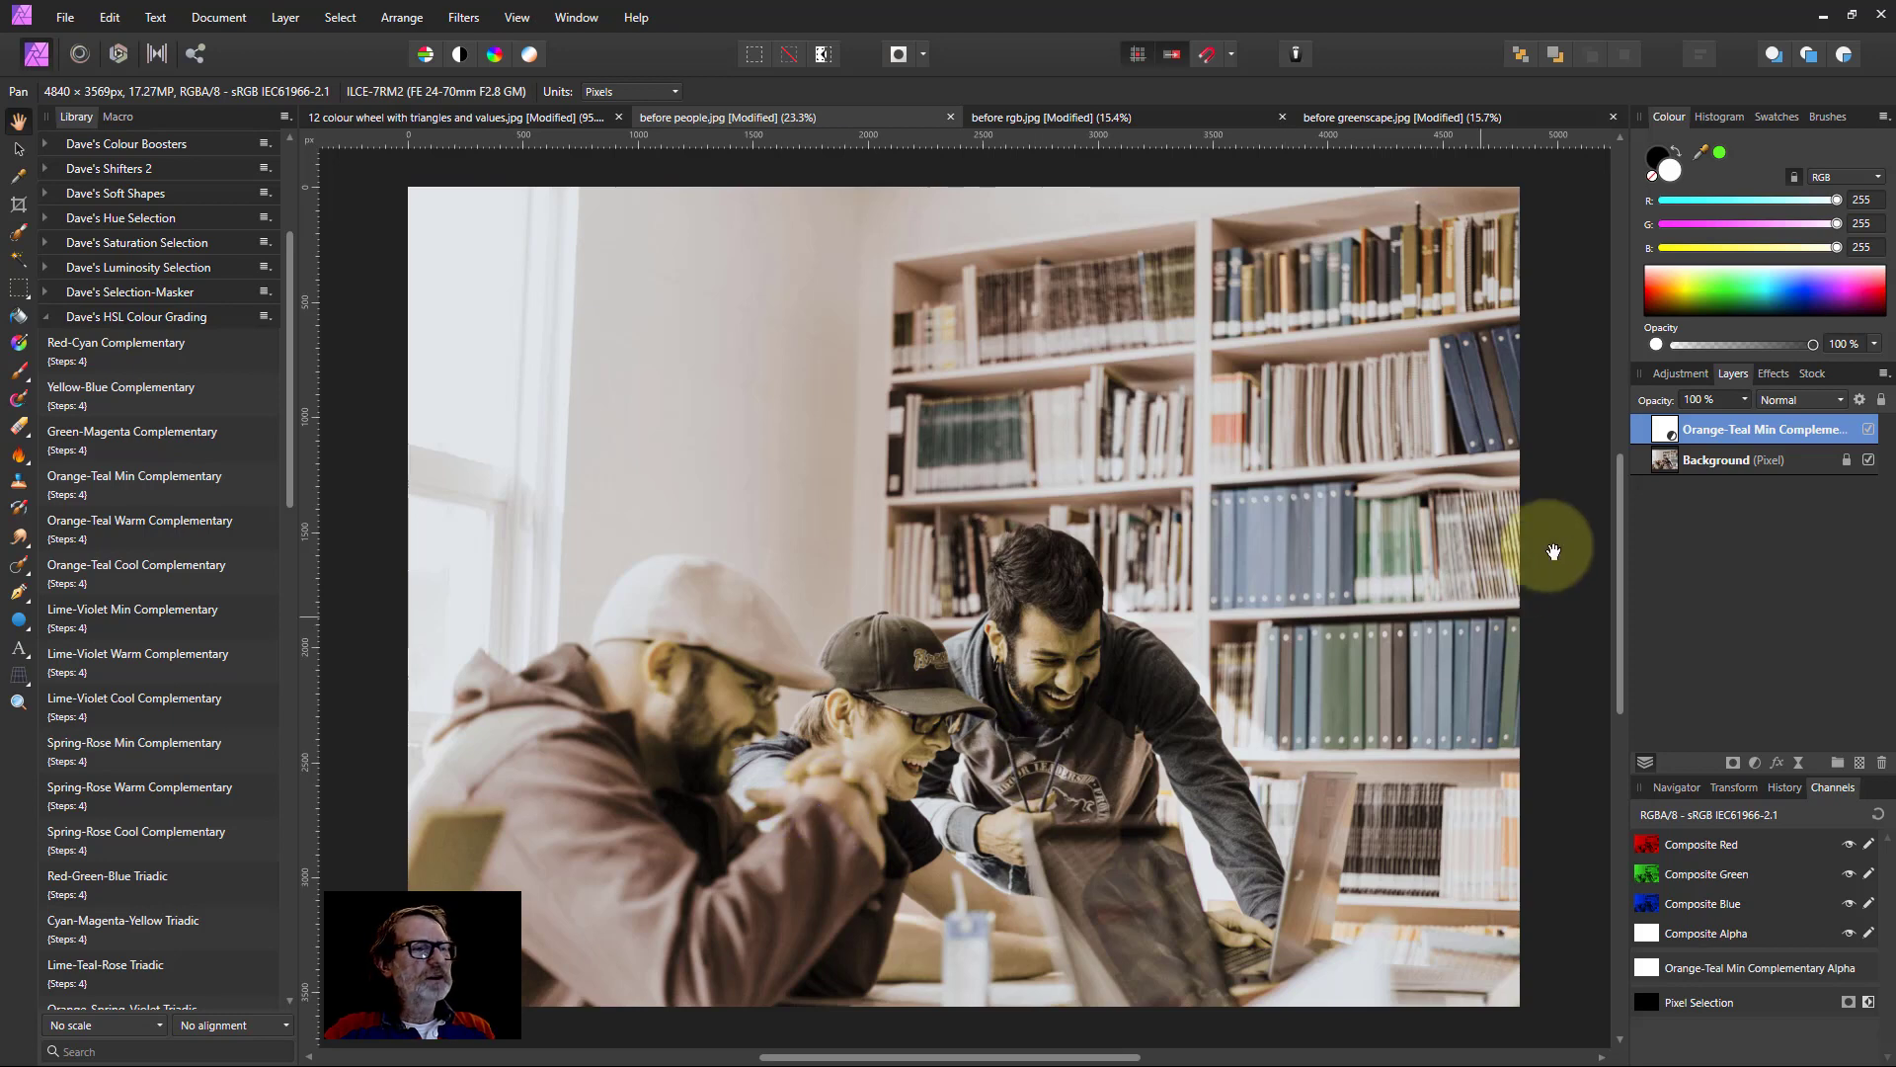
Open the Orange-Teal Min Complementary adjustment's HSL settings and examine the hue shifts of the red and yellow ranges.
{"action": "double_click", "coordinate": [1666, 433]}
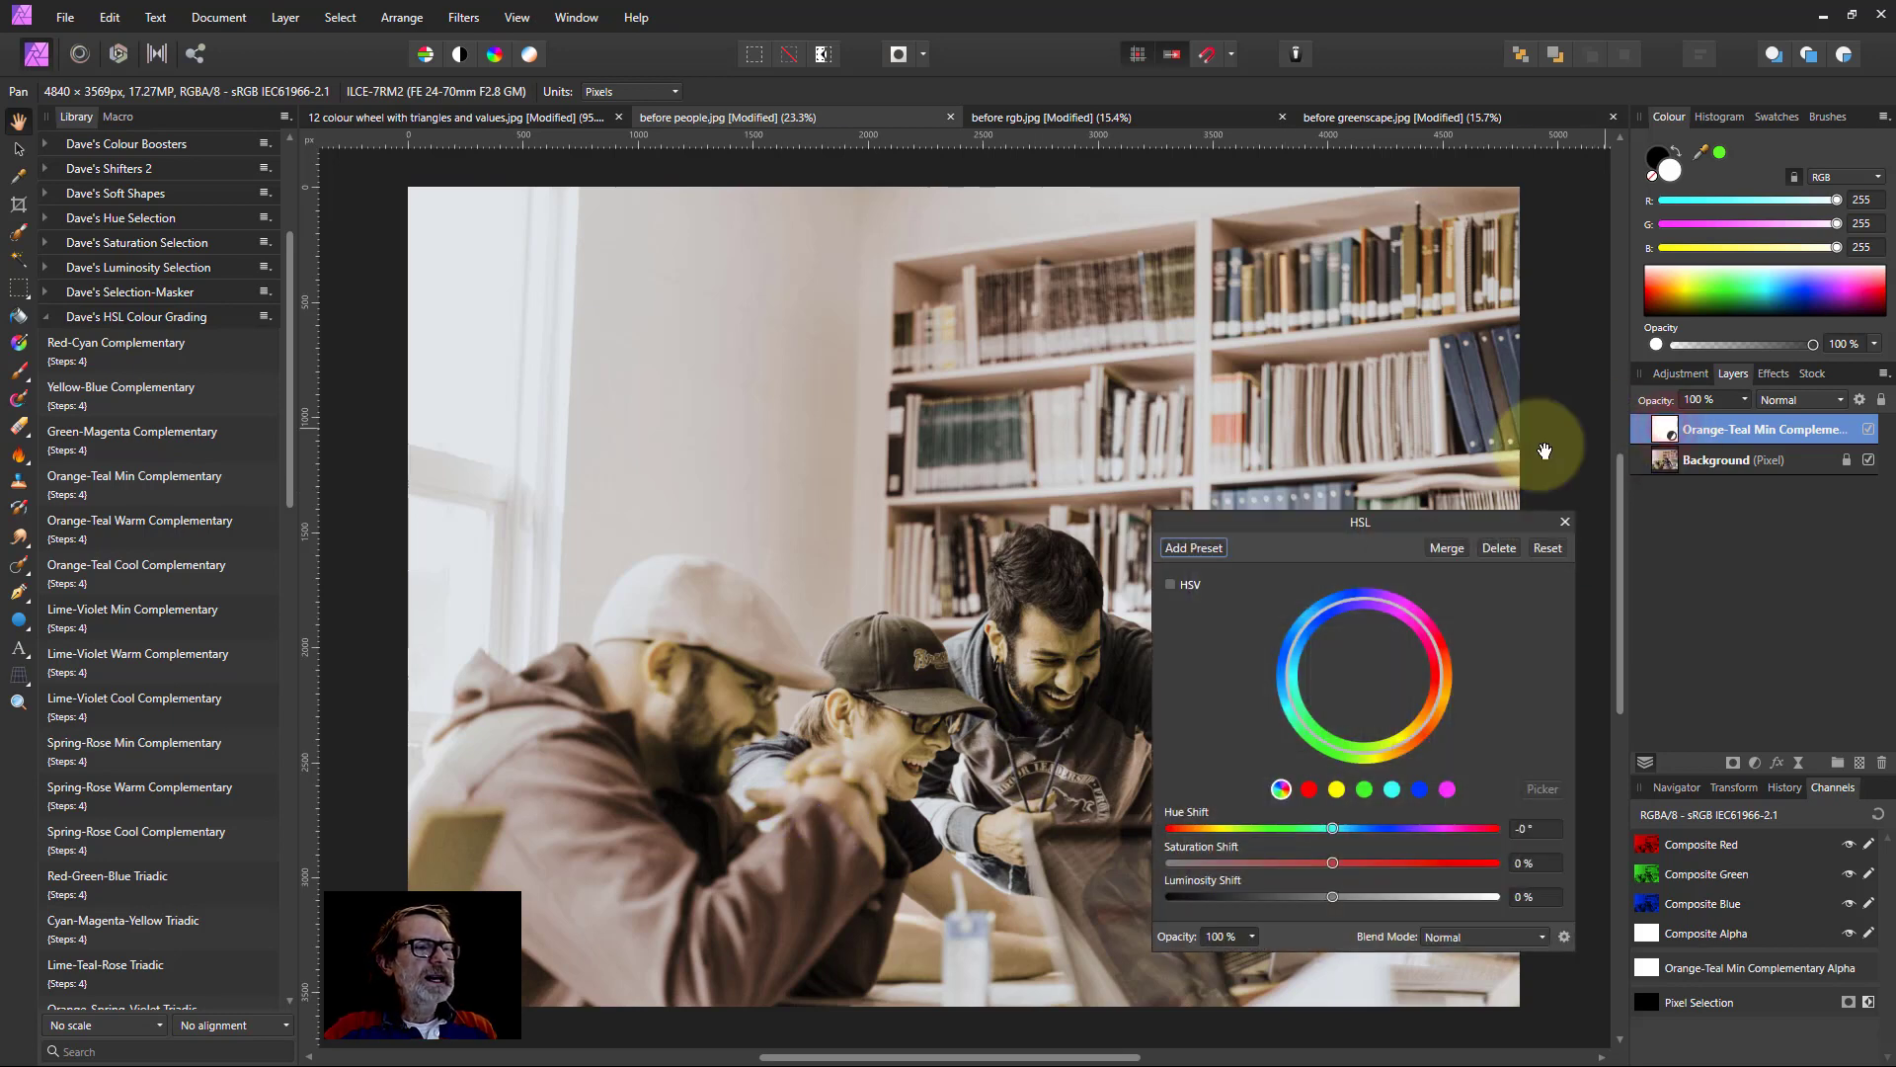
{"action": "left_click_drag", "start_coordinate": [1297, 517], "coordinate": [583, 202]}
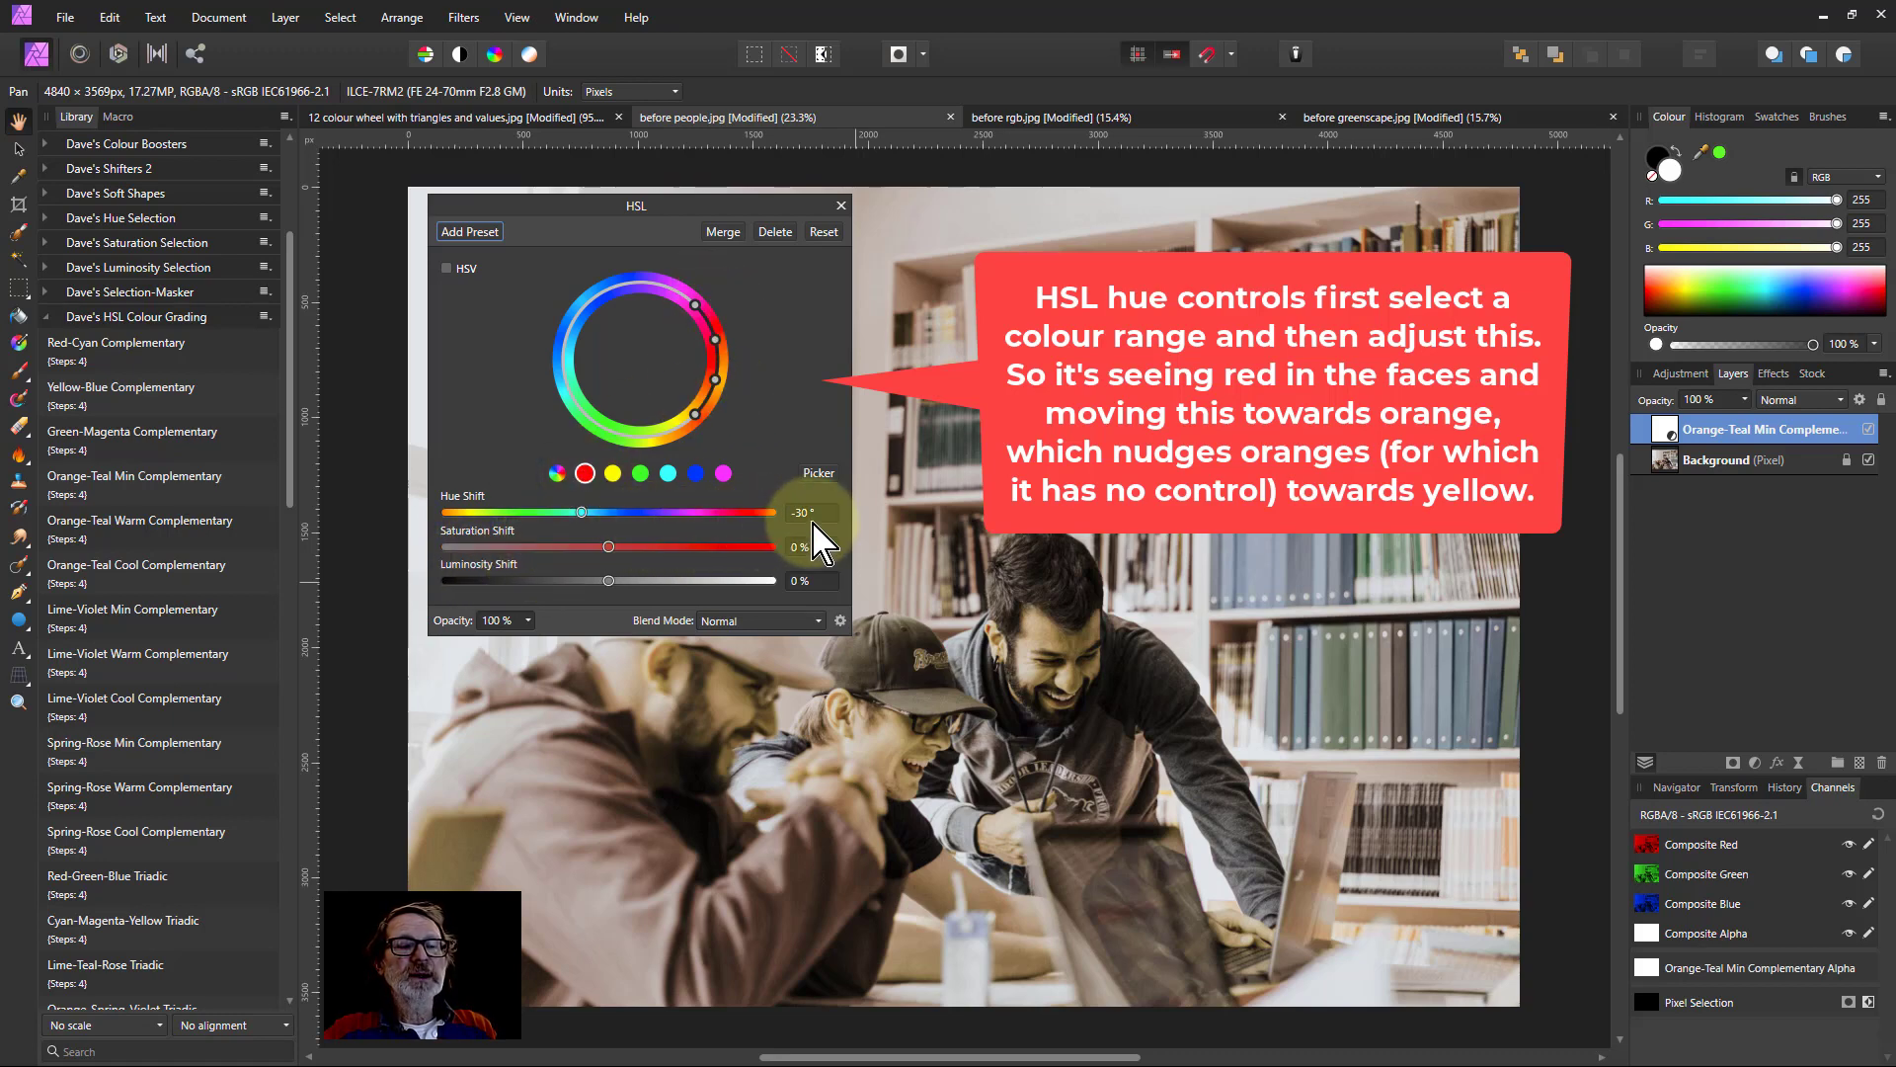
{"action": "left_click", "coordinate": [612, 474]}
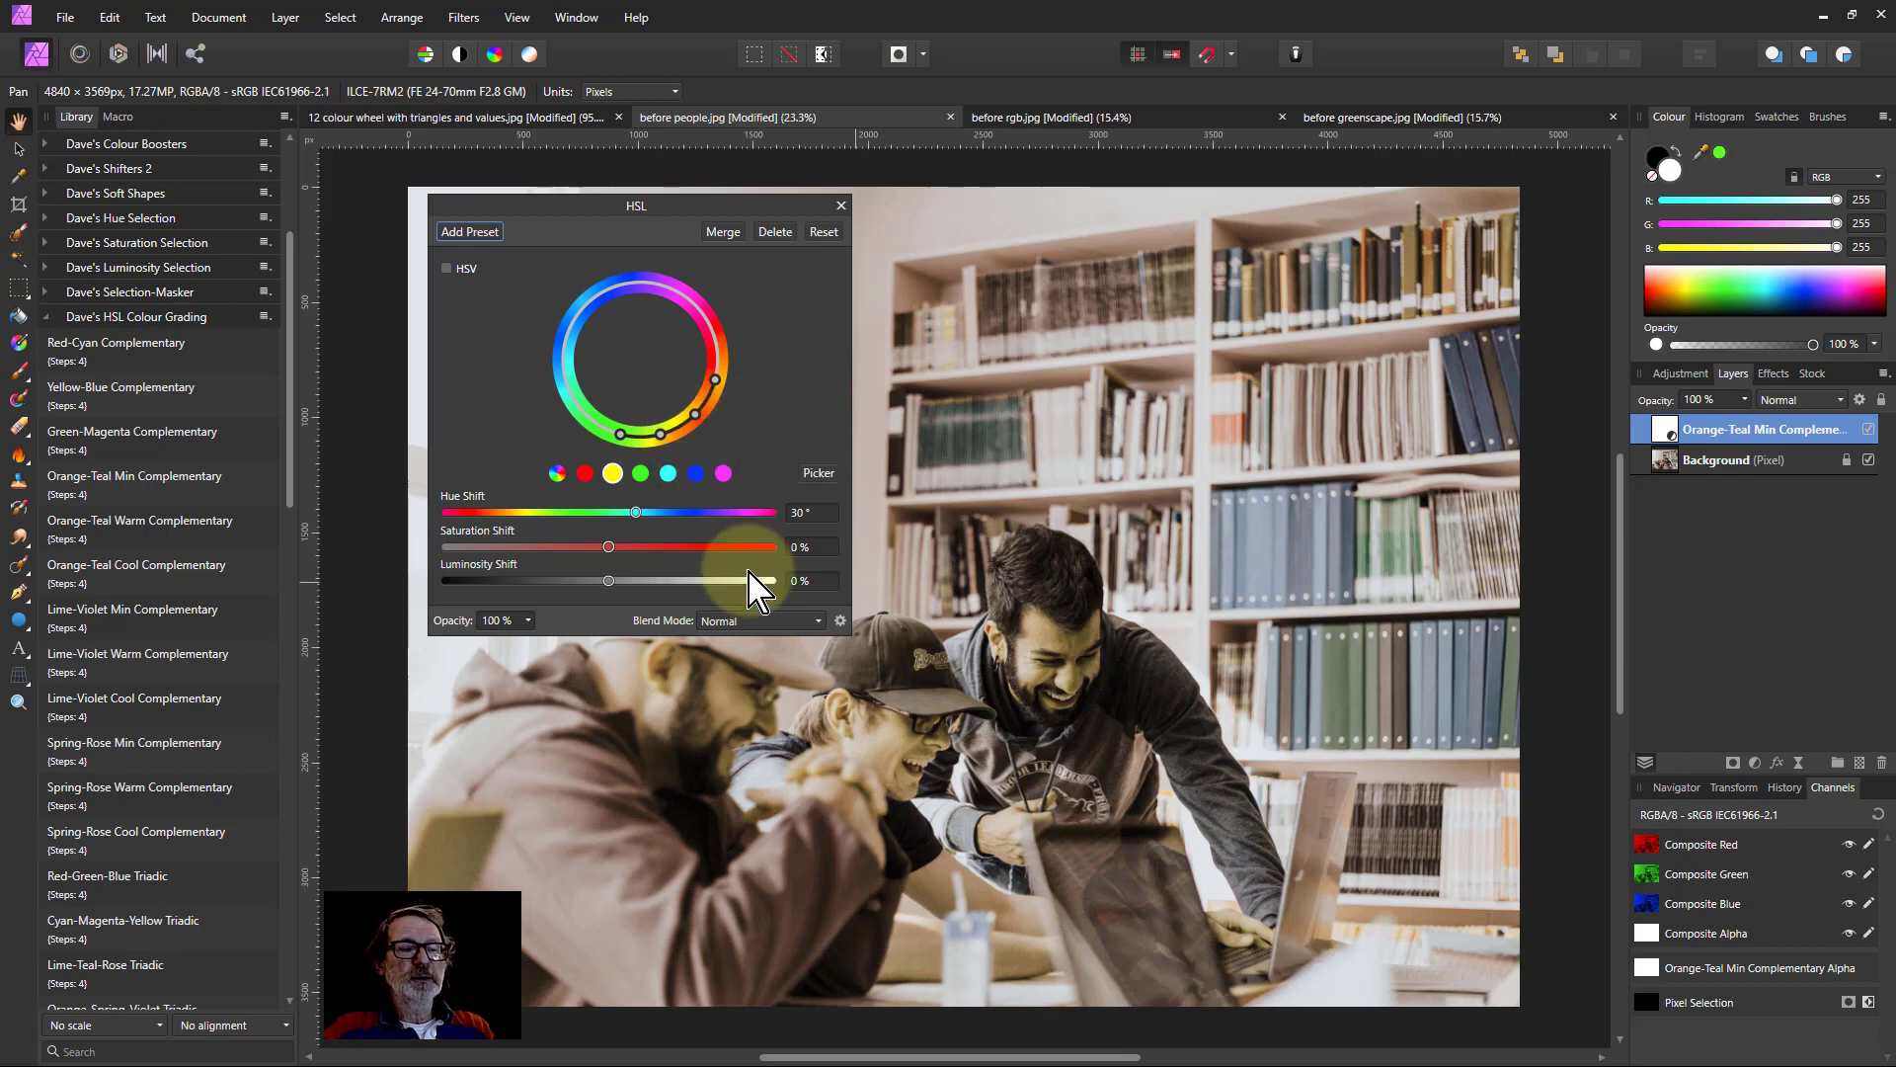
Try a hue shift of -0.5° on the red range, and bring it back to -30.1°.
{"action": "left_click", "coordinate": [584, 474]}
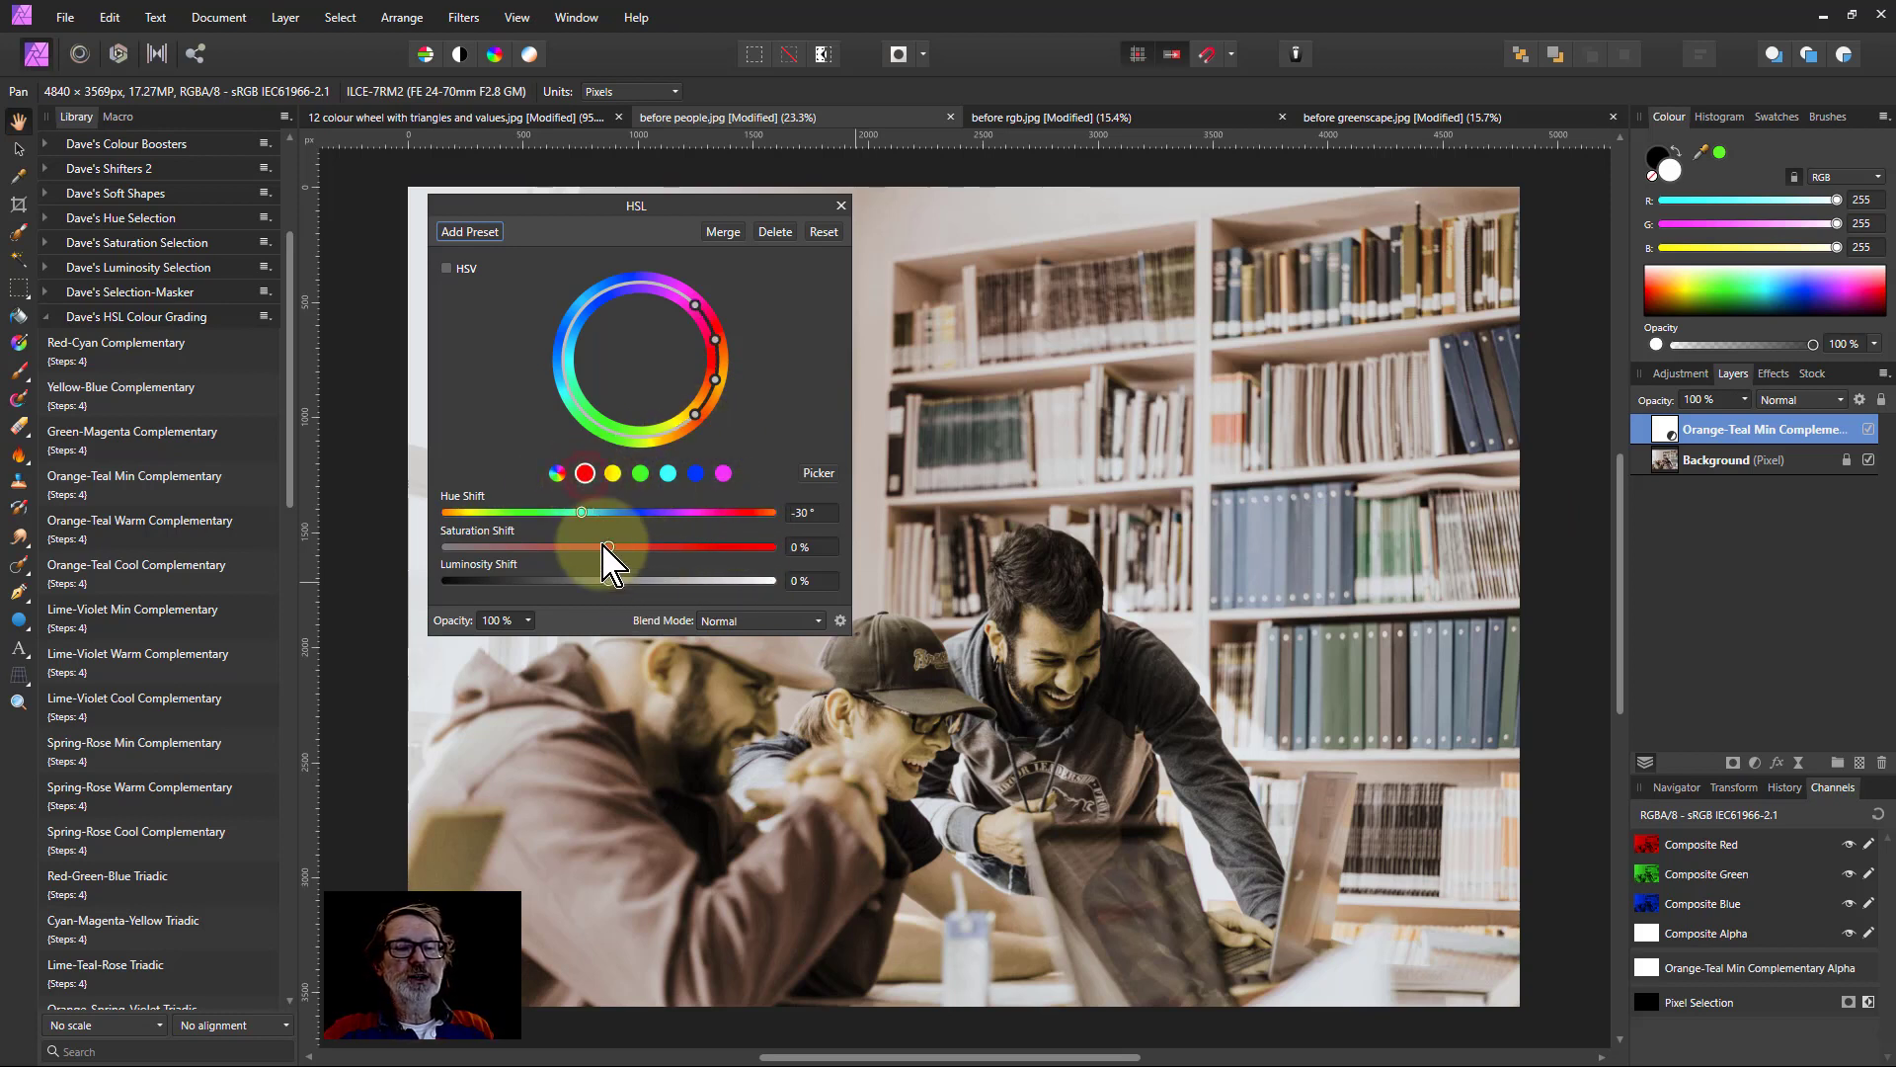
{"action": "left_click_drag", "start_coordinate": [582, 513], "coordinate": [610, 542]}
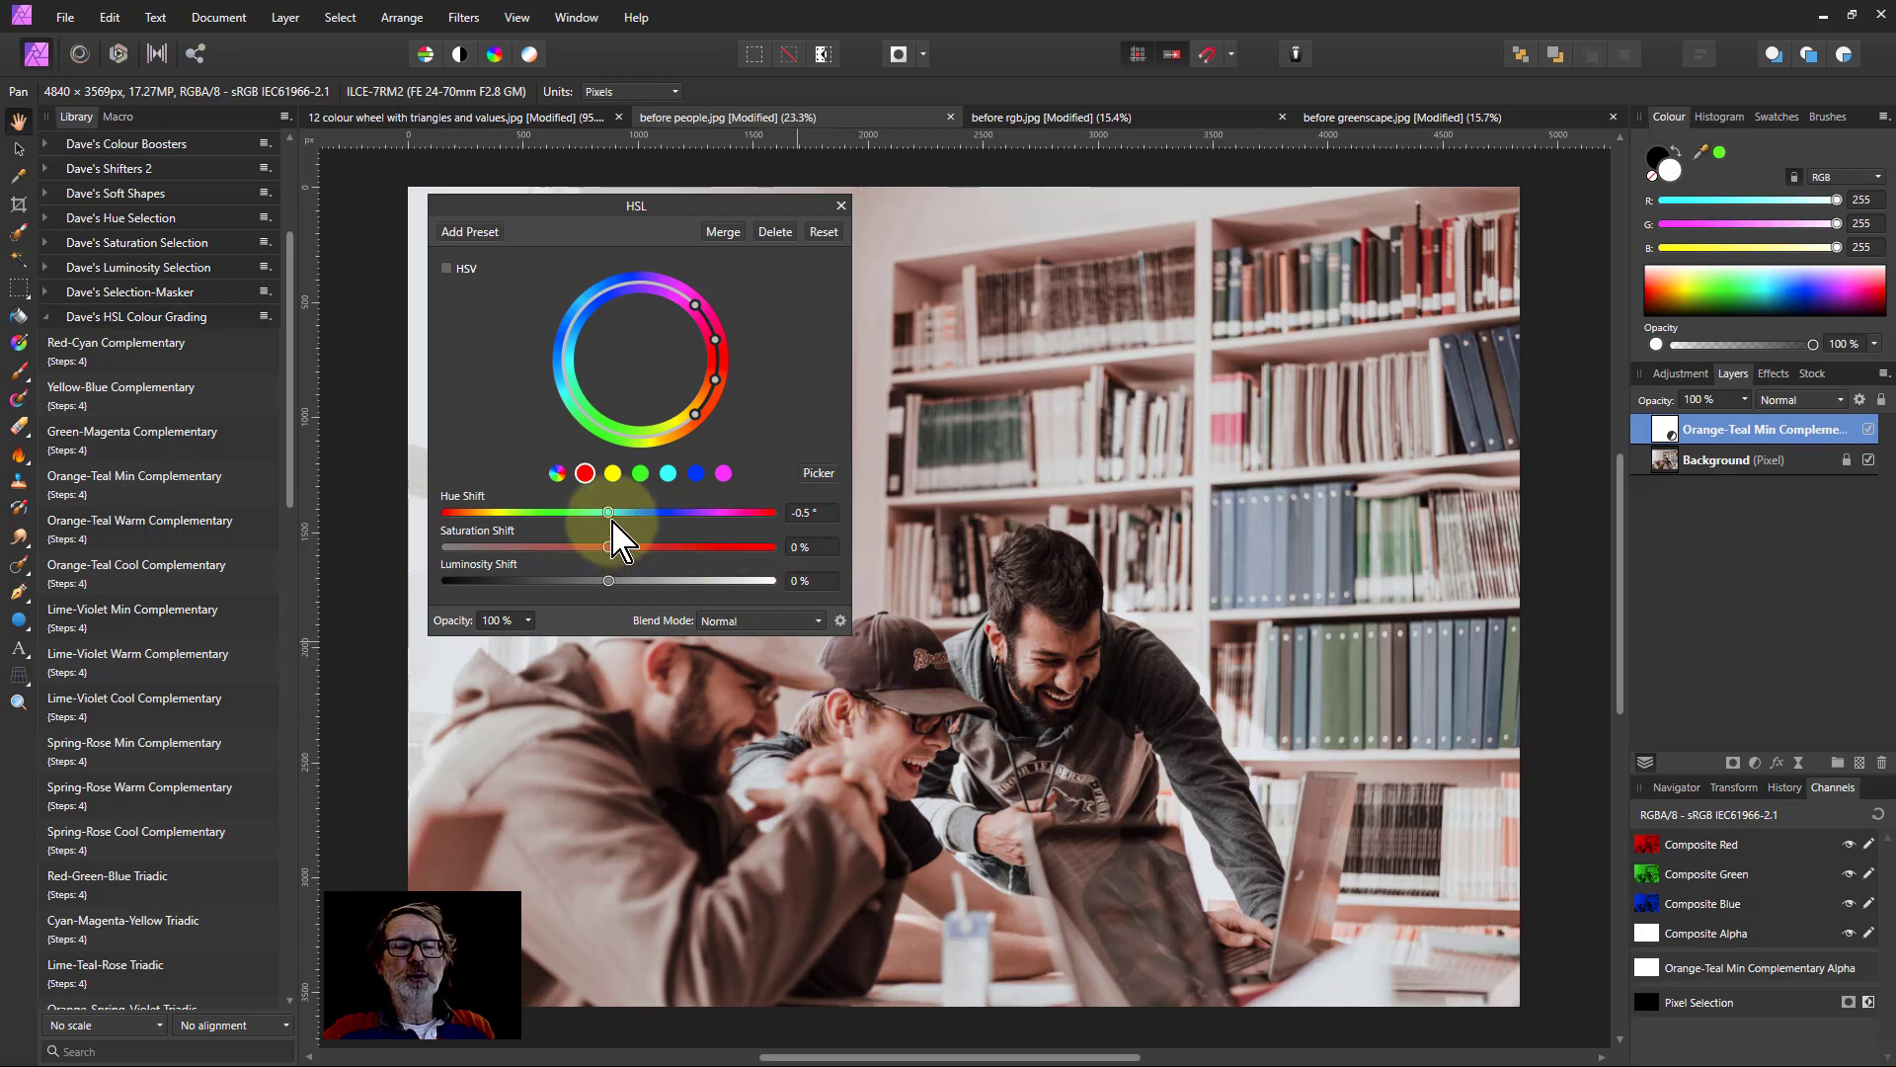
{"action": "left_click_drag", "start_coordinate": [605, 515], "coordinate": [591, 518]}
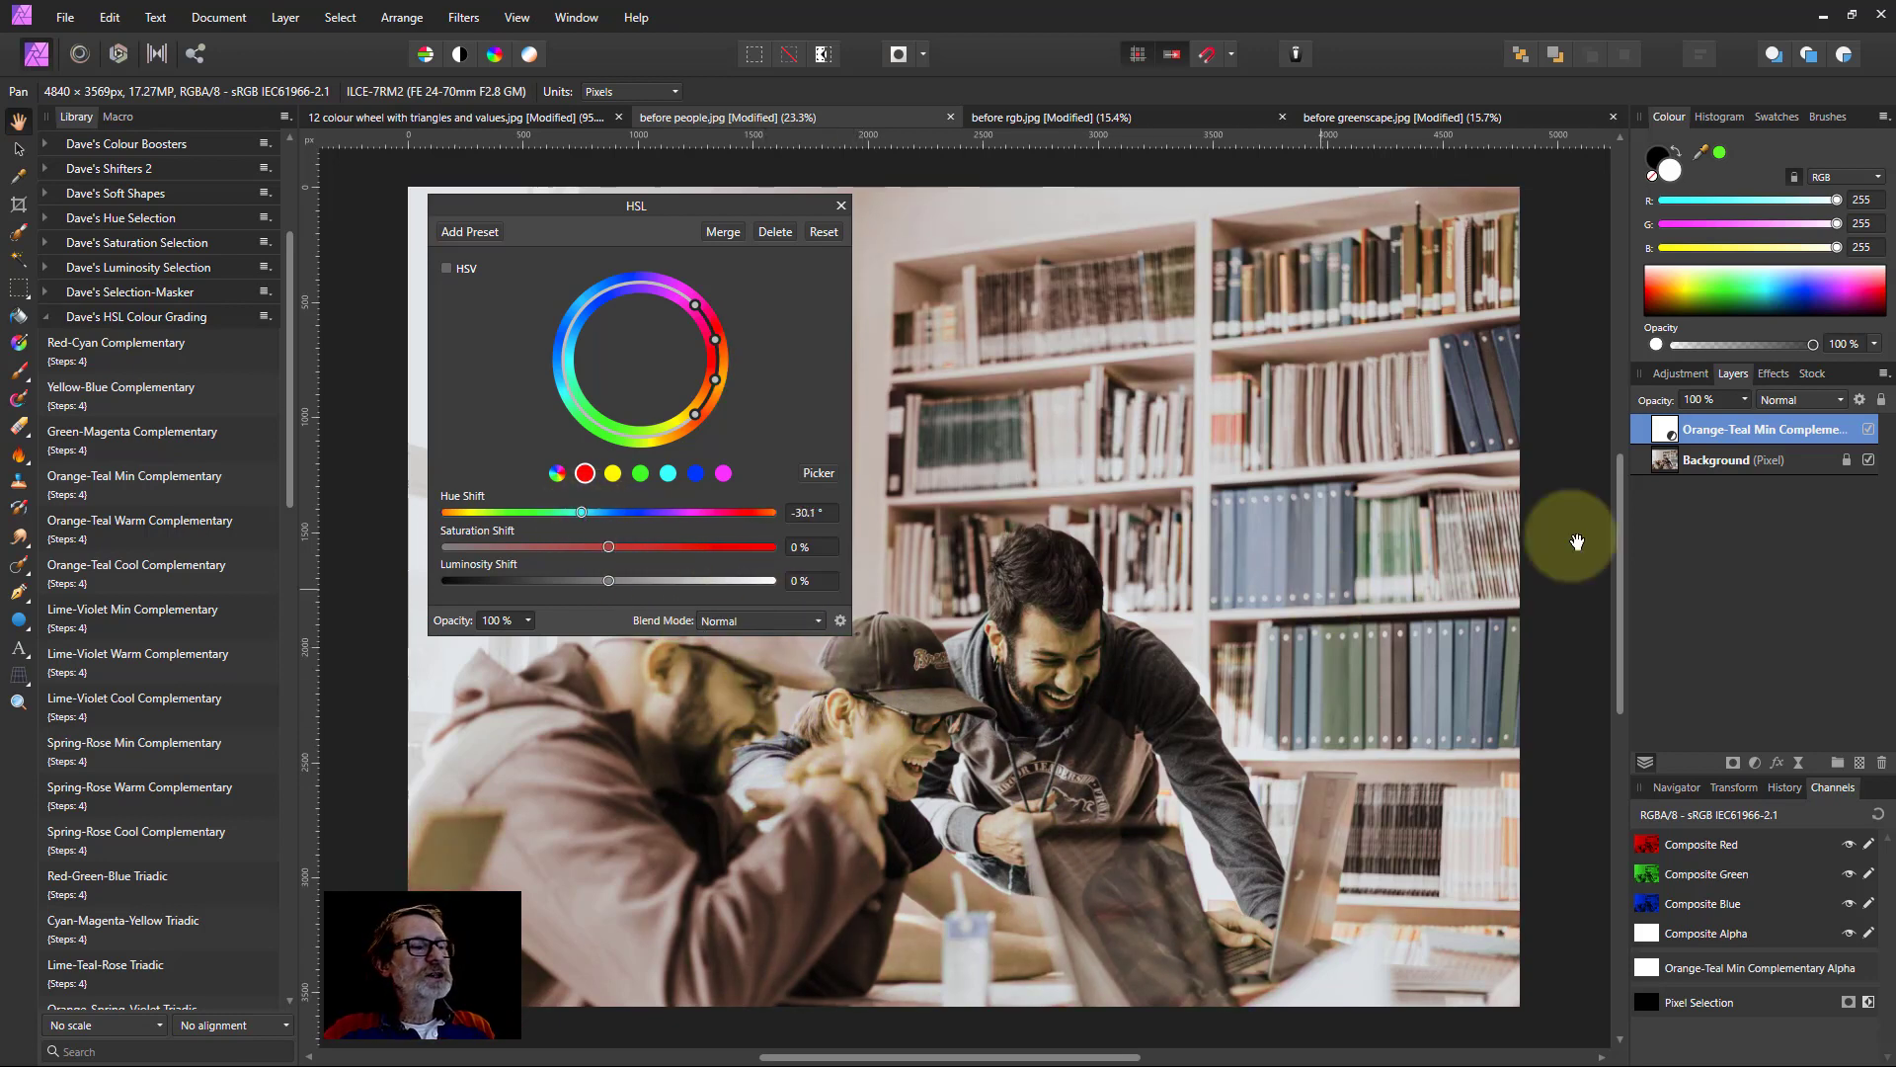
Try the Overlay blend mode on the Orange-Teal Min Complementary adjustment, and switch it to Soft Light.
{"action": "left_click", "coordinate": [1791, 402]}
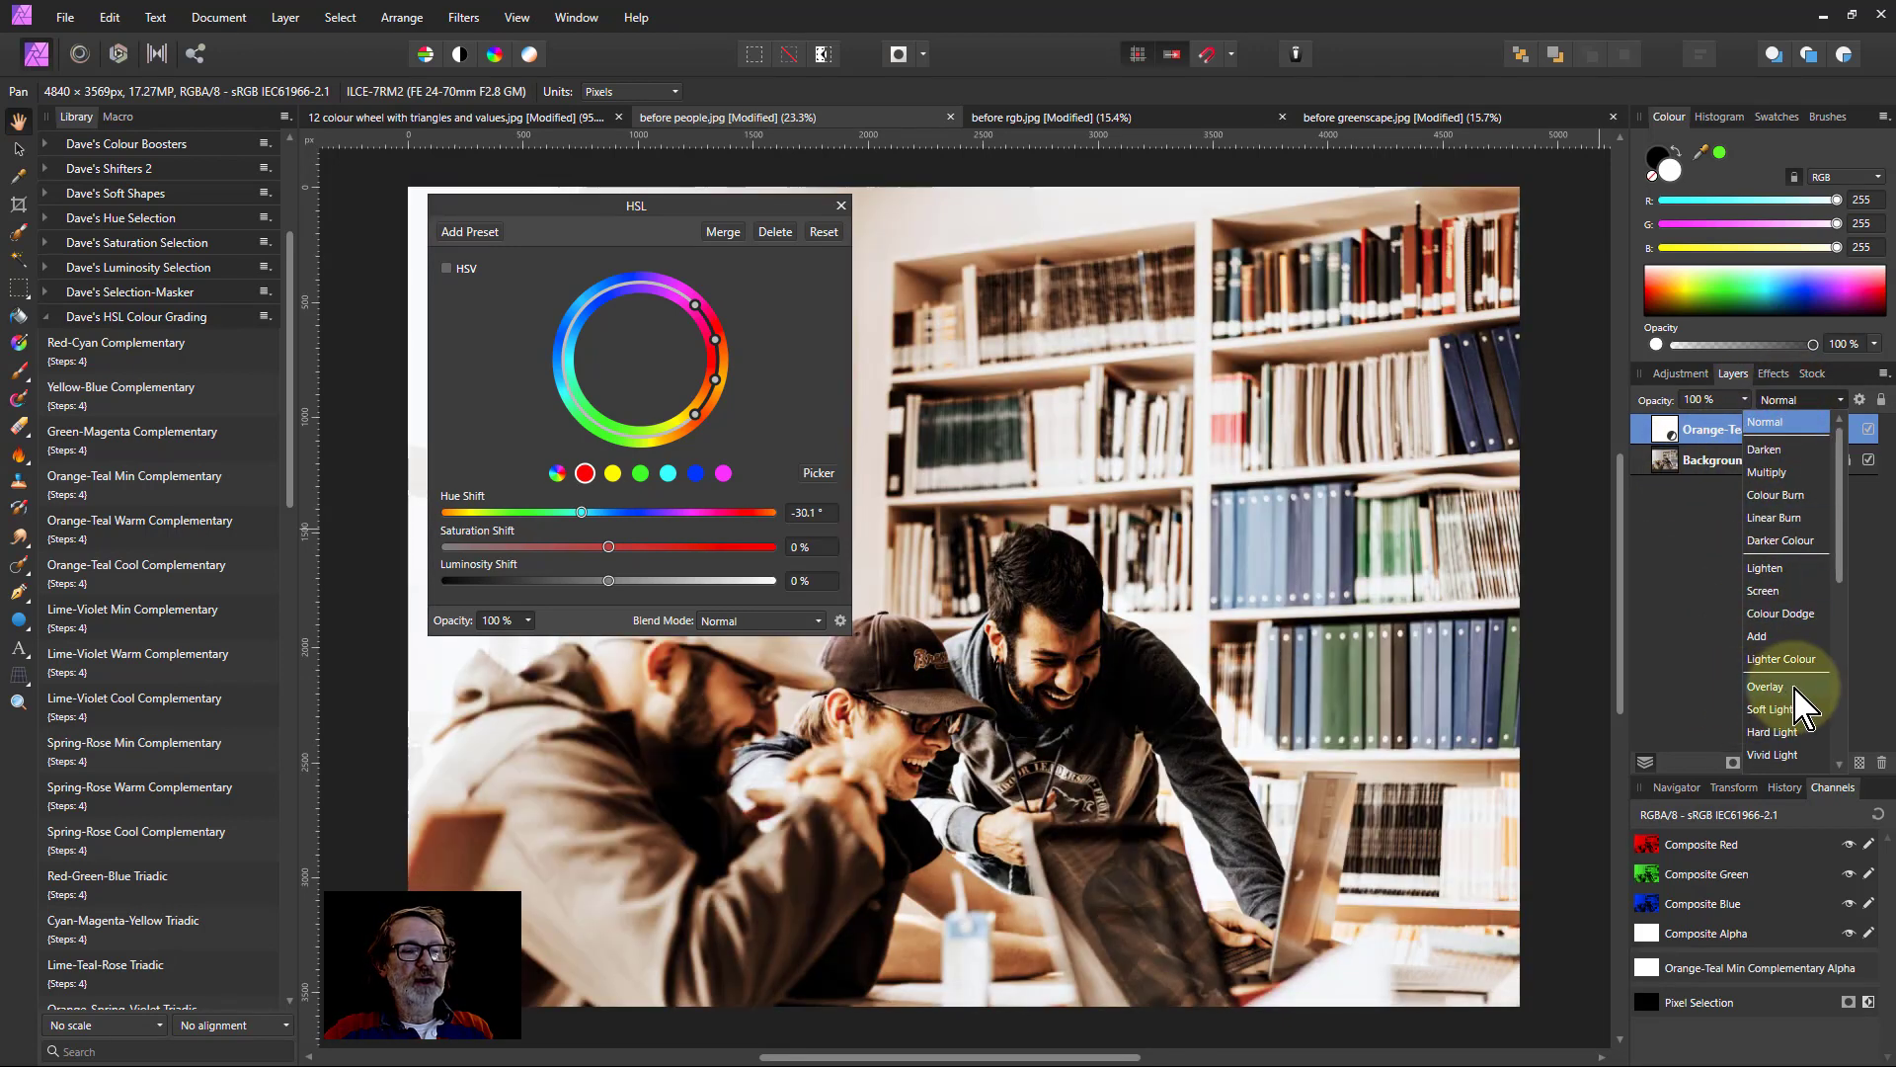
{"action": "left_click", "coordinate": [1792, 686]}
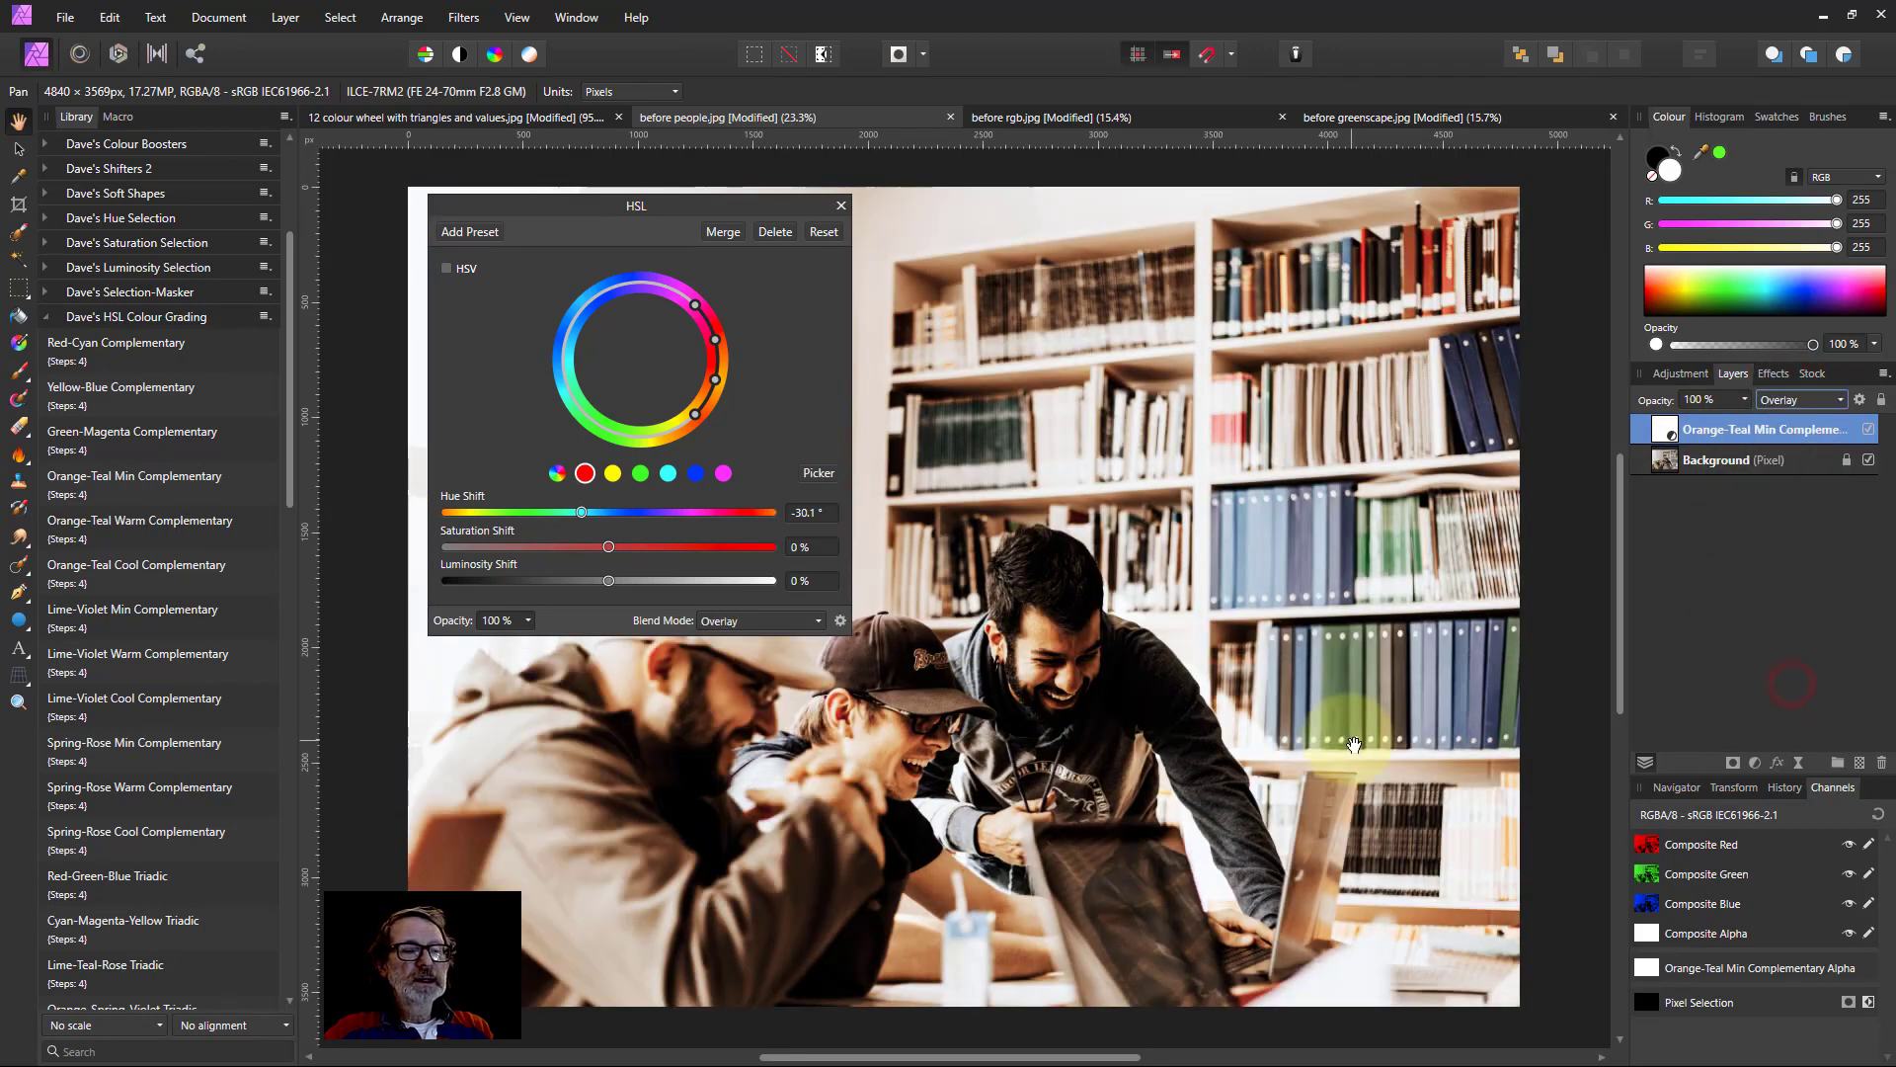
{"action": "left_click", "coordinate": [1796, 399]}
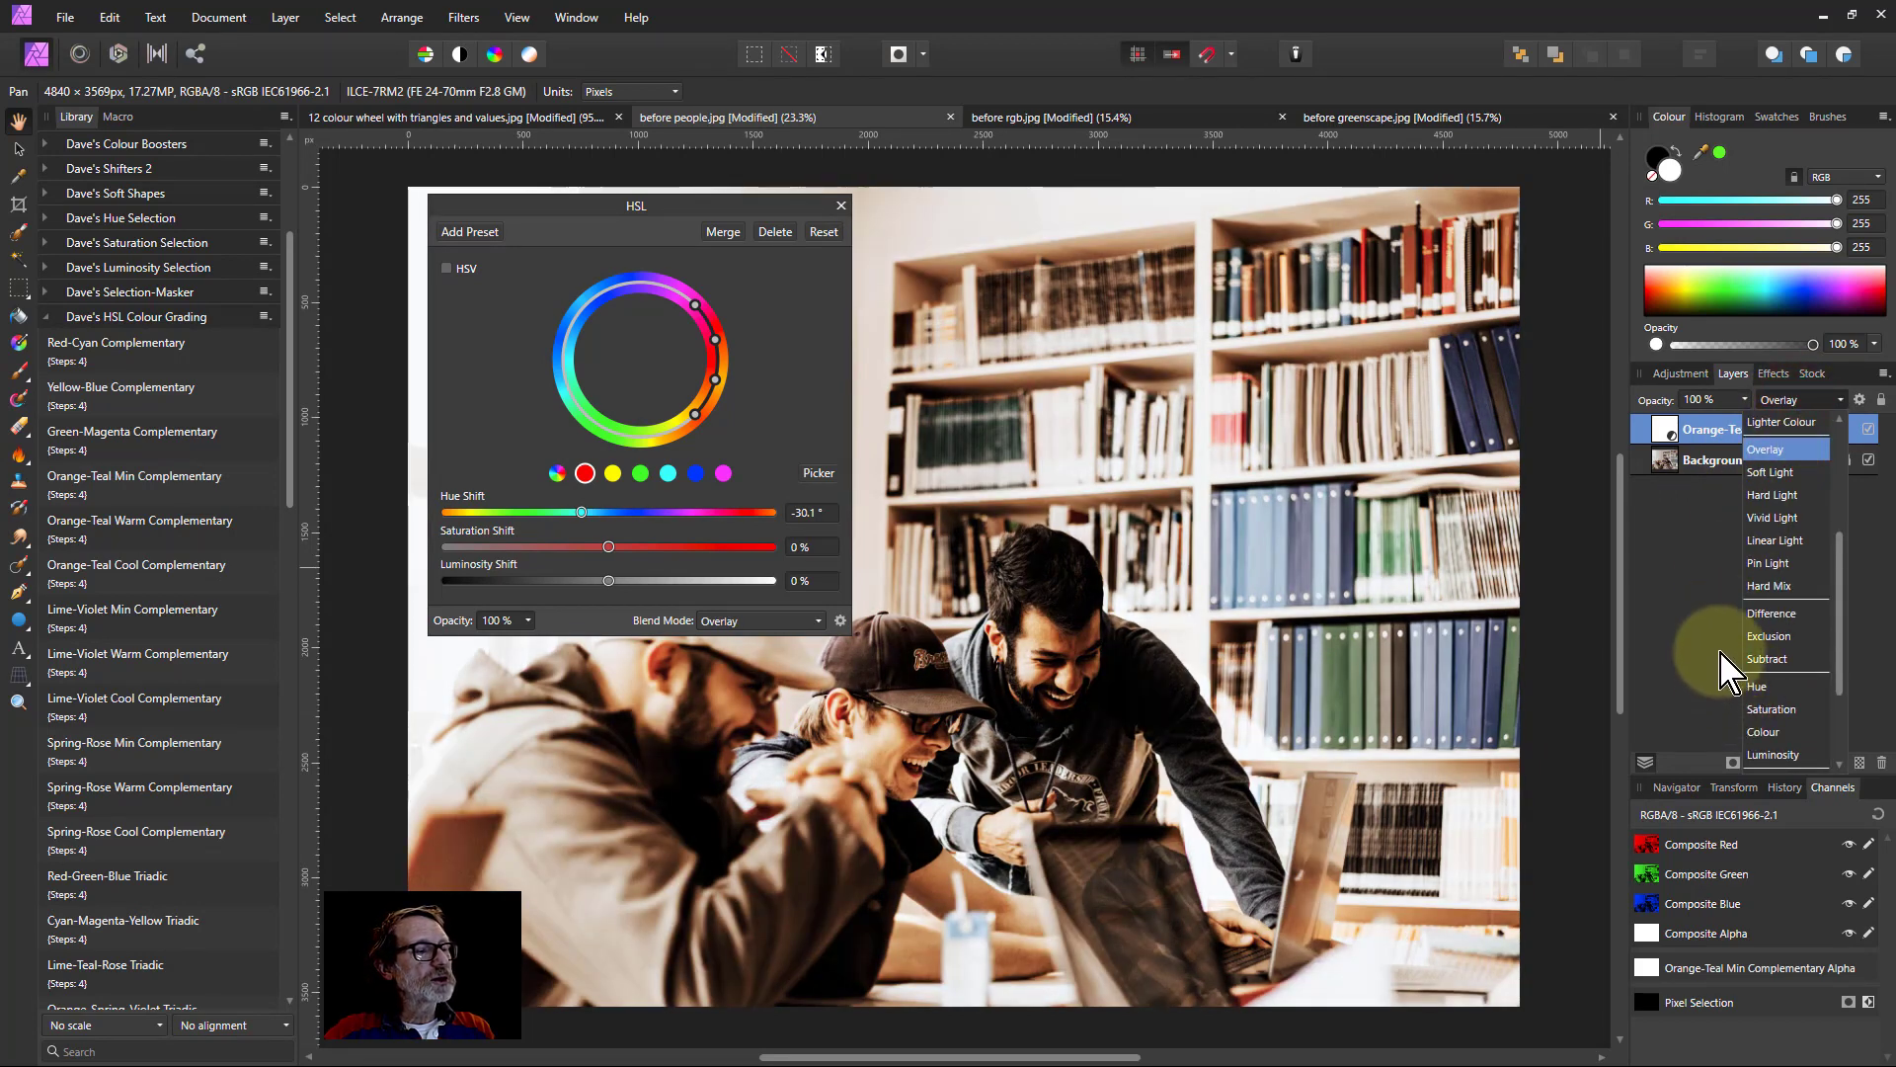
{"action": "left_click", "coordinate": [1773, 473]}
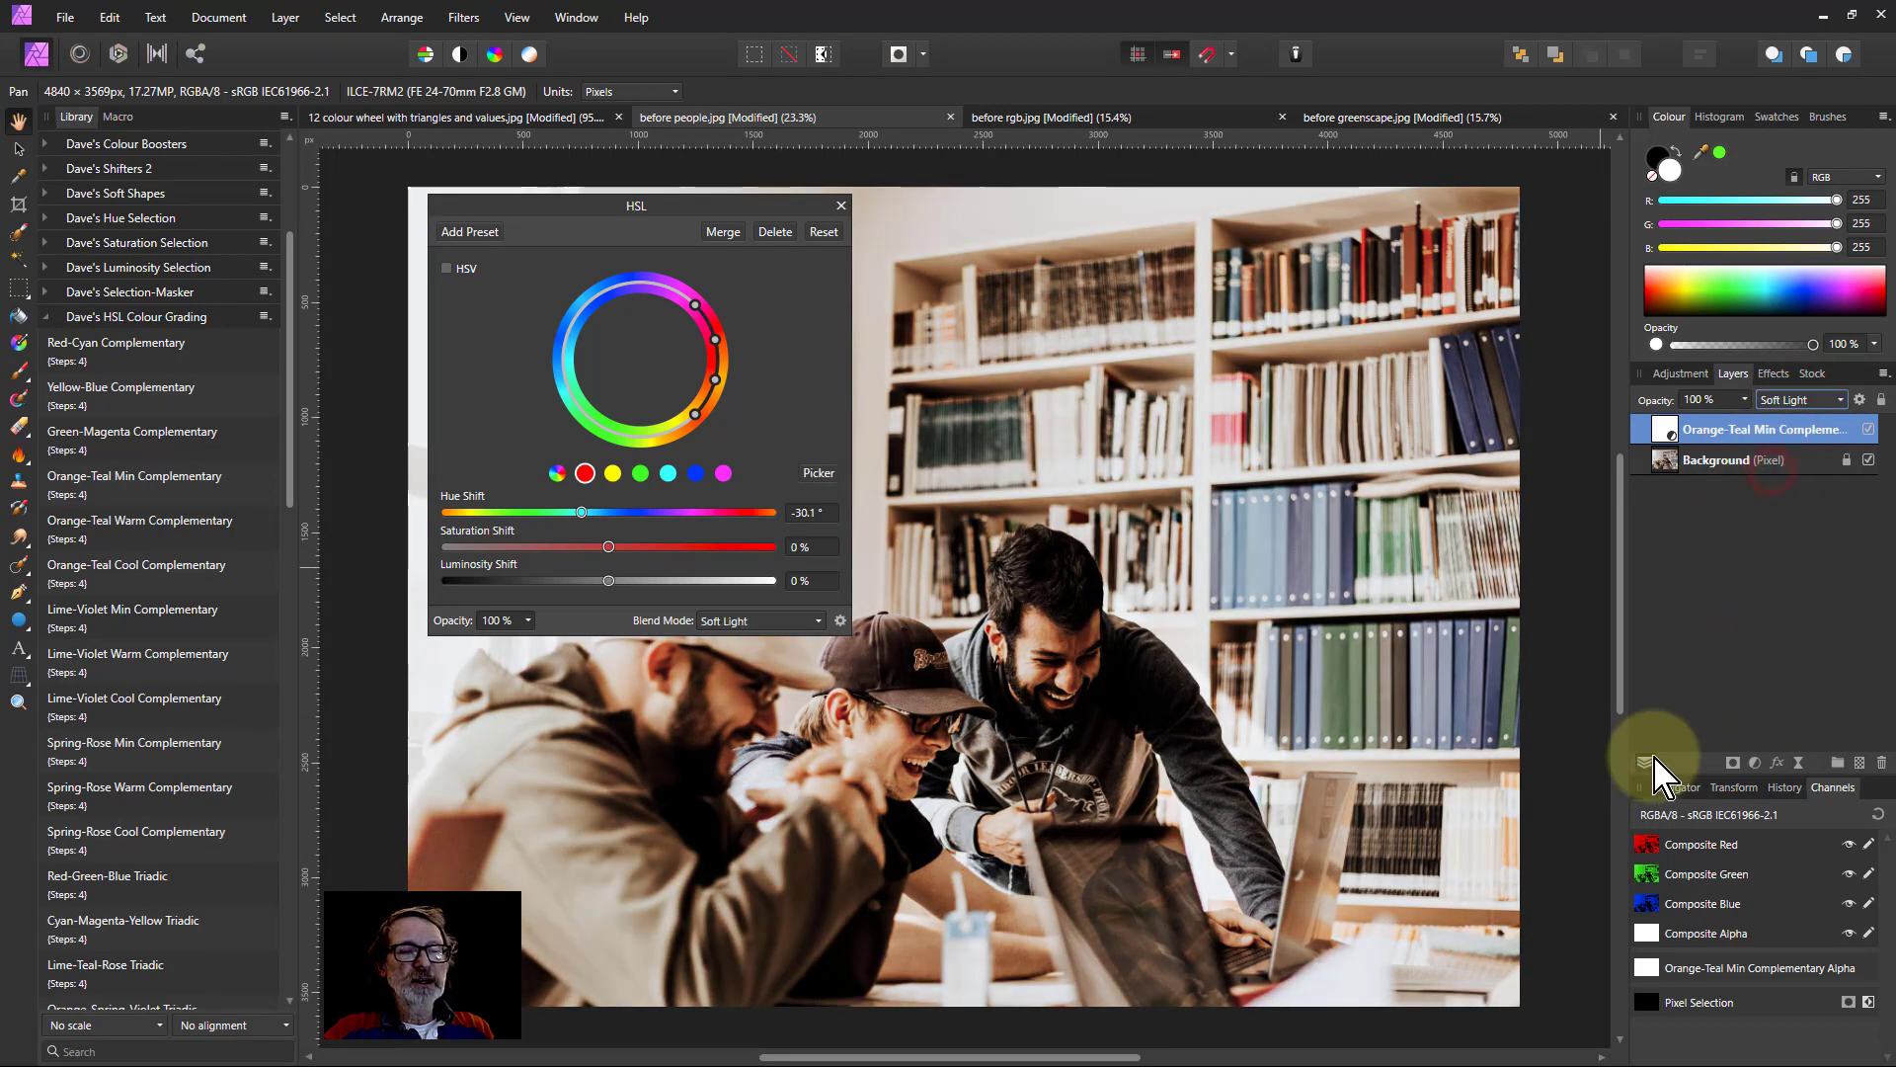
Shift the red range slightly around the HSL hue ring, and delete the Orange-Teal Min Complementary adjustment.
{"action": "left_click_drag", "start_coordinate": [716, 193], "coordinate": [565, 111]}
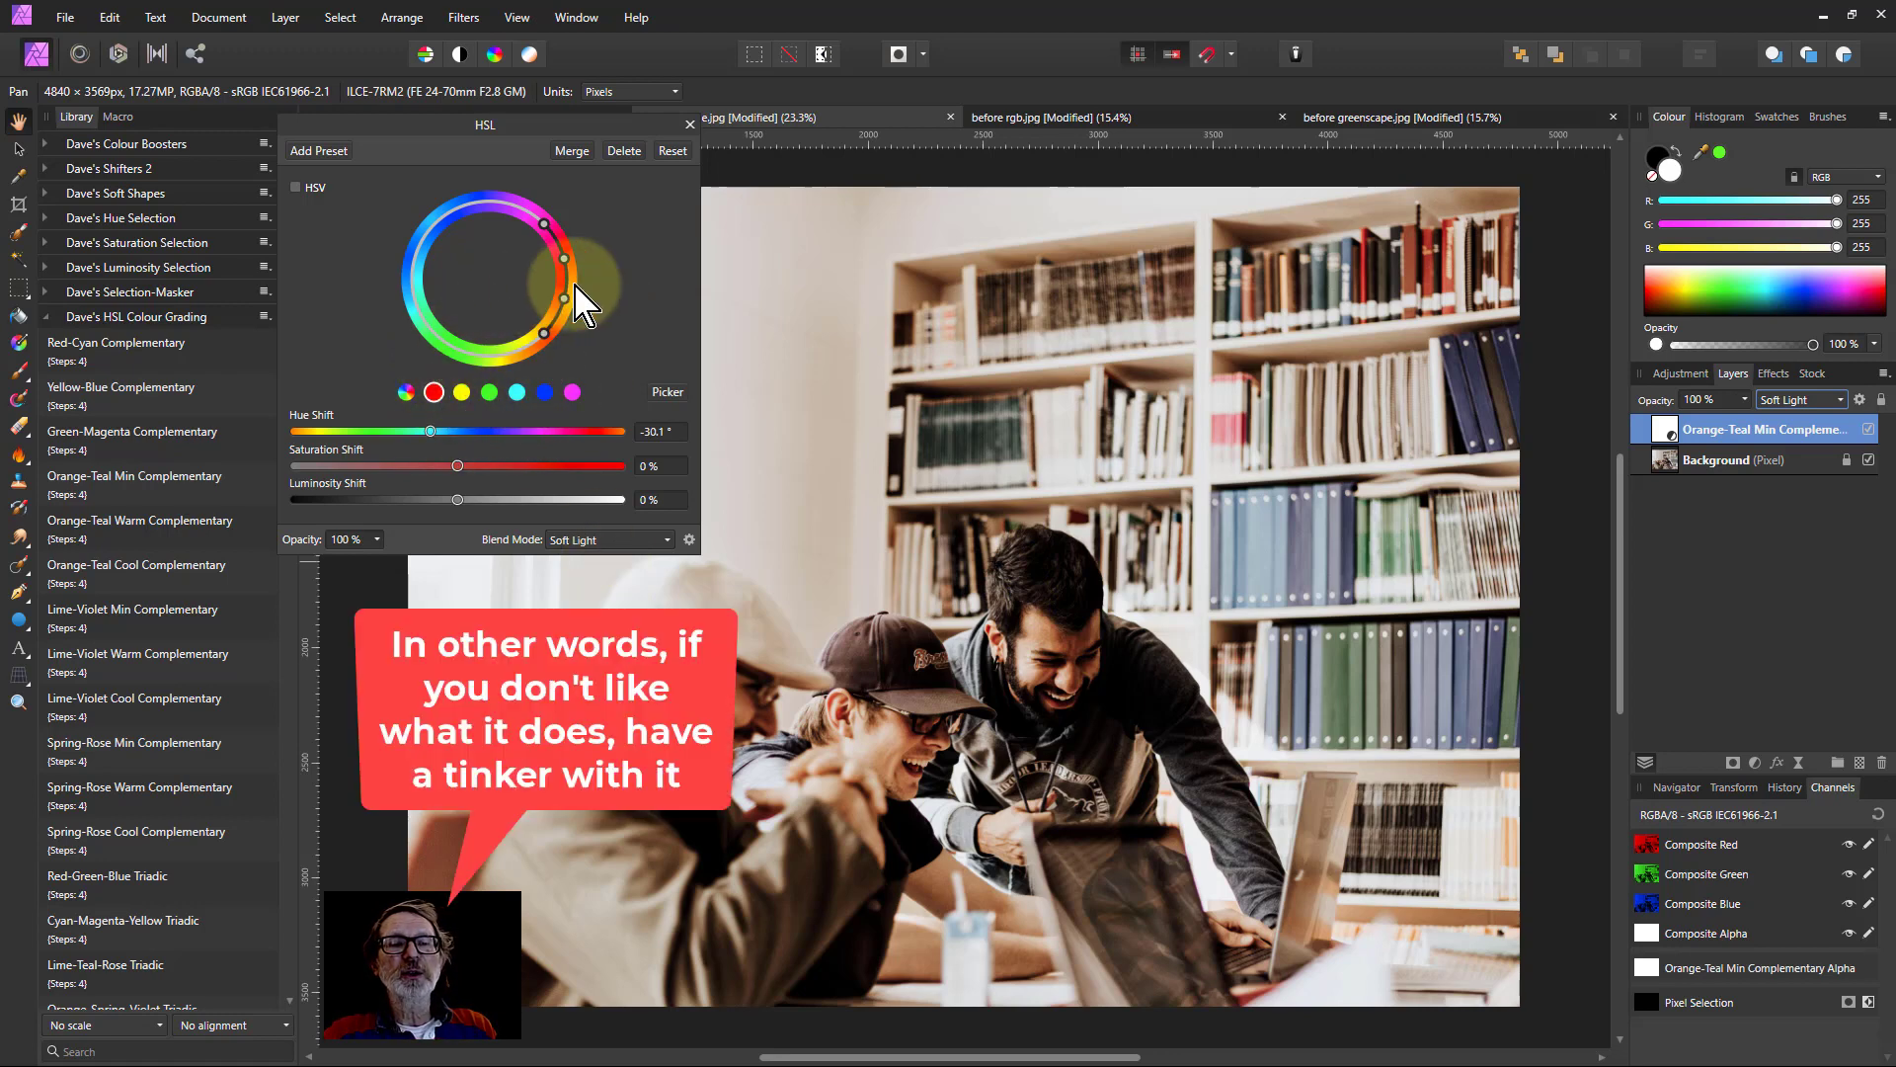
{"action": "mouse_move", "coordinate": [567, 282]}
{"action": "left_mouse_down"}
{"action": "mouse_move", "coordinate": [571, 296]}
{"action": "mouse_move", "coordinate": [579, 263]}
{"action": "mouse_move", "coordinate": [604, 316]}
{"action": "mouse_move", "coordinate": [596, 281]}
{"action": "left_mouse_up"}
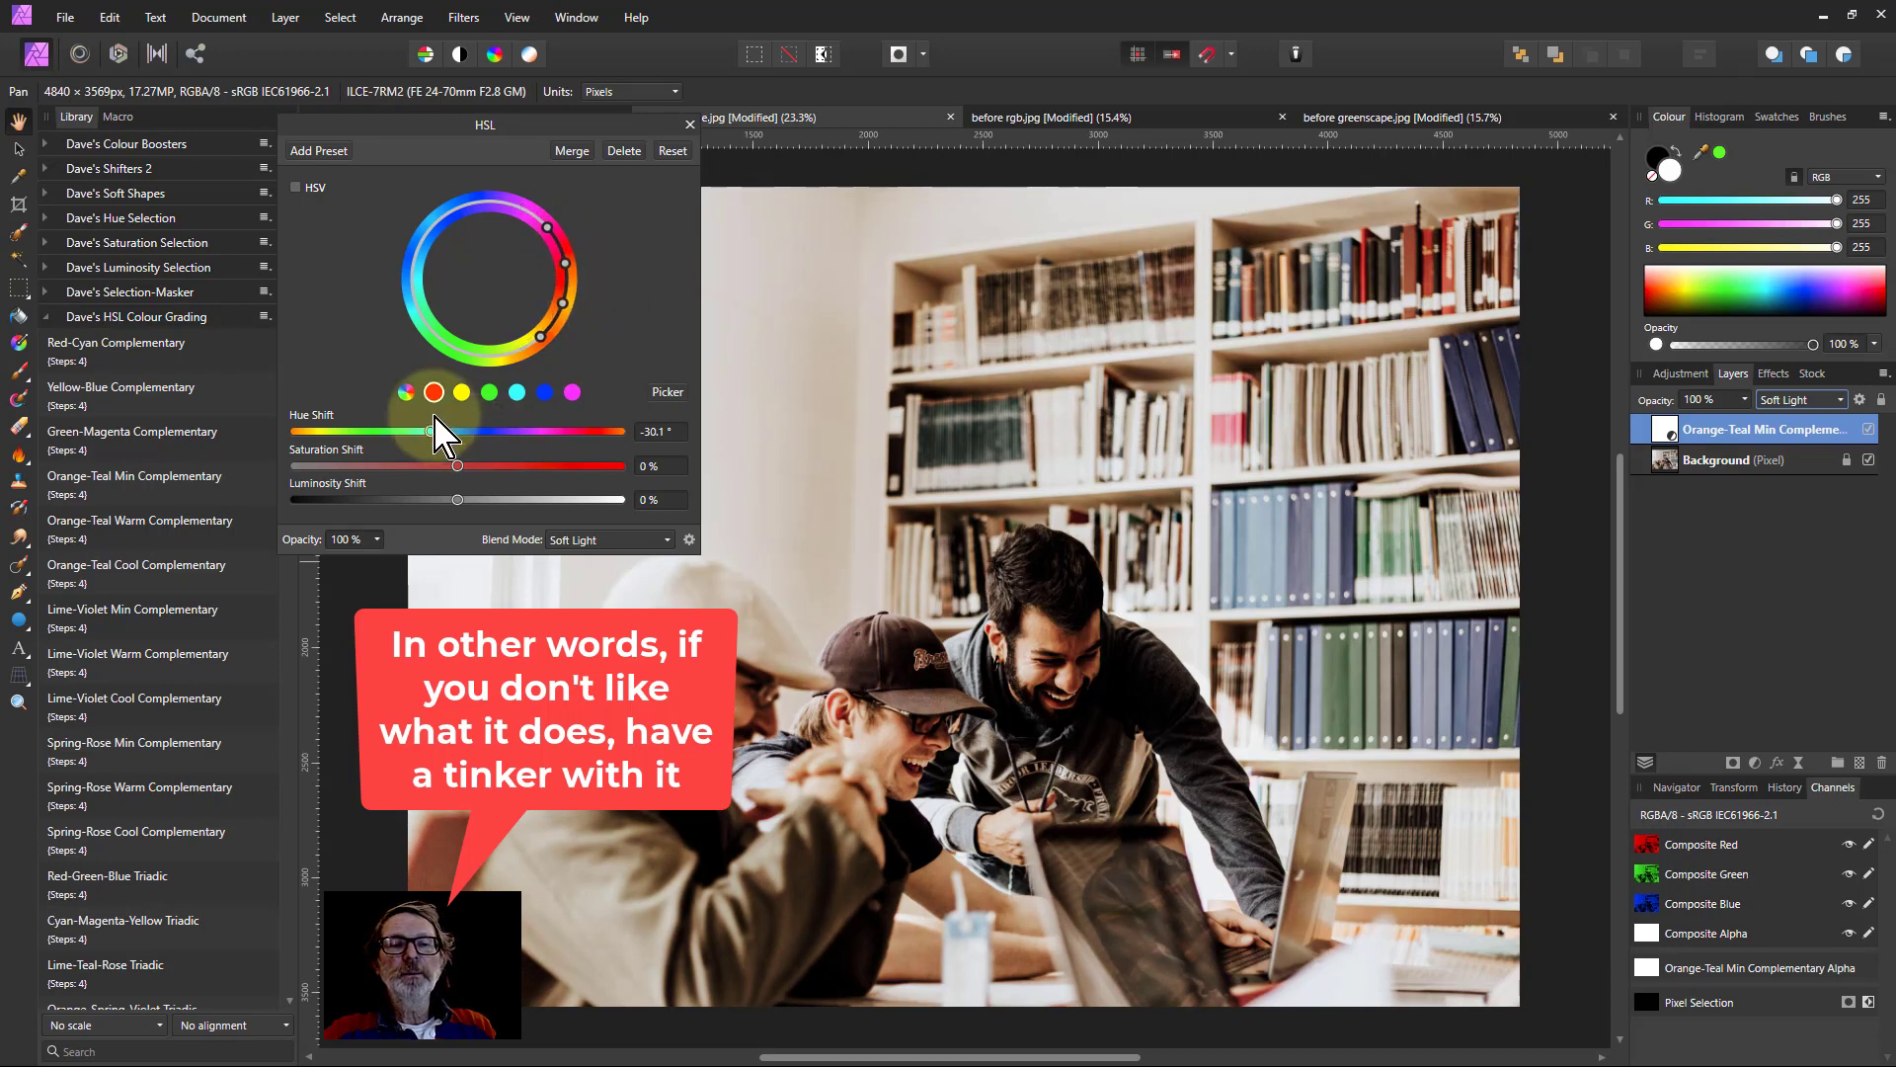
{"action": "left_click", "coordinate": [624, 152]}
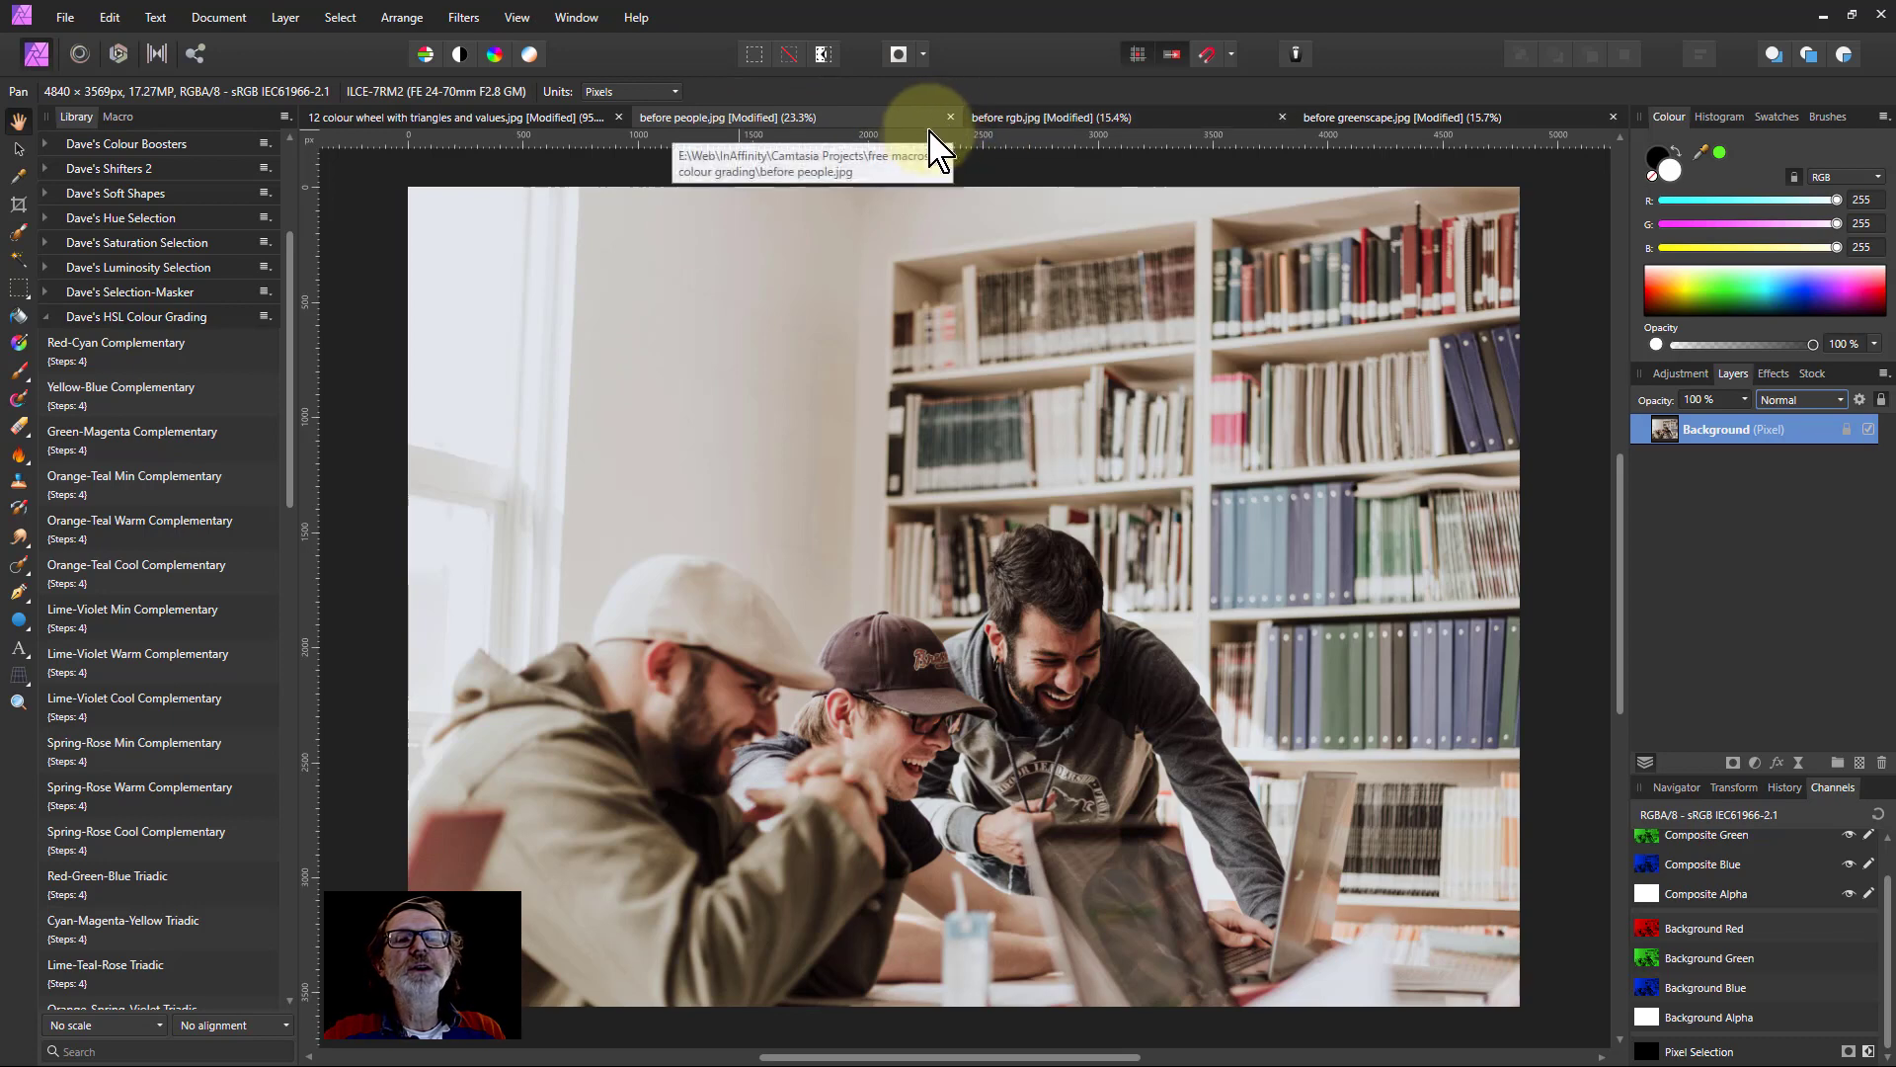
Switch to before rgb.jpg and apply the Red-Green-Blue Triadic macro to the barn photo.
{"action": "left_click", "coordinate": [1045, 123]}
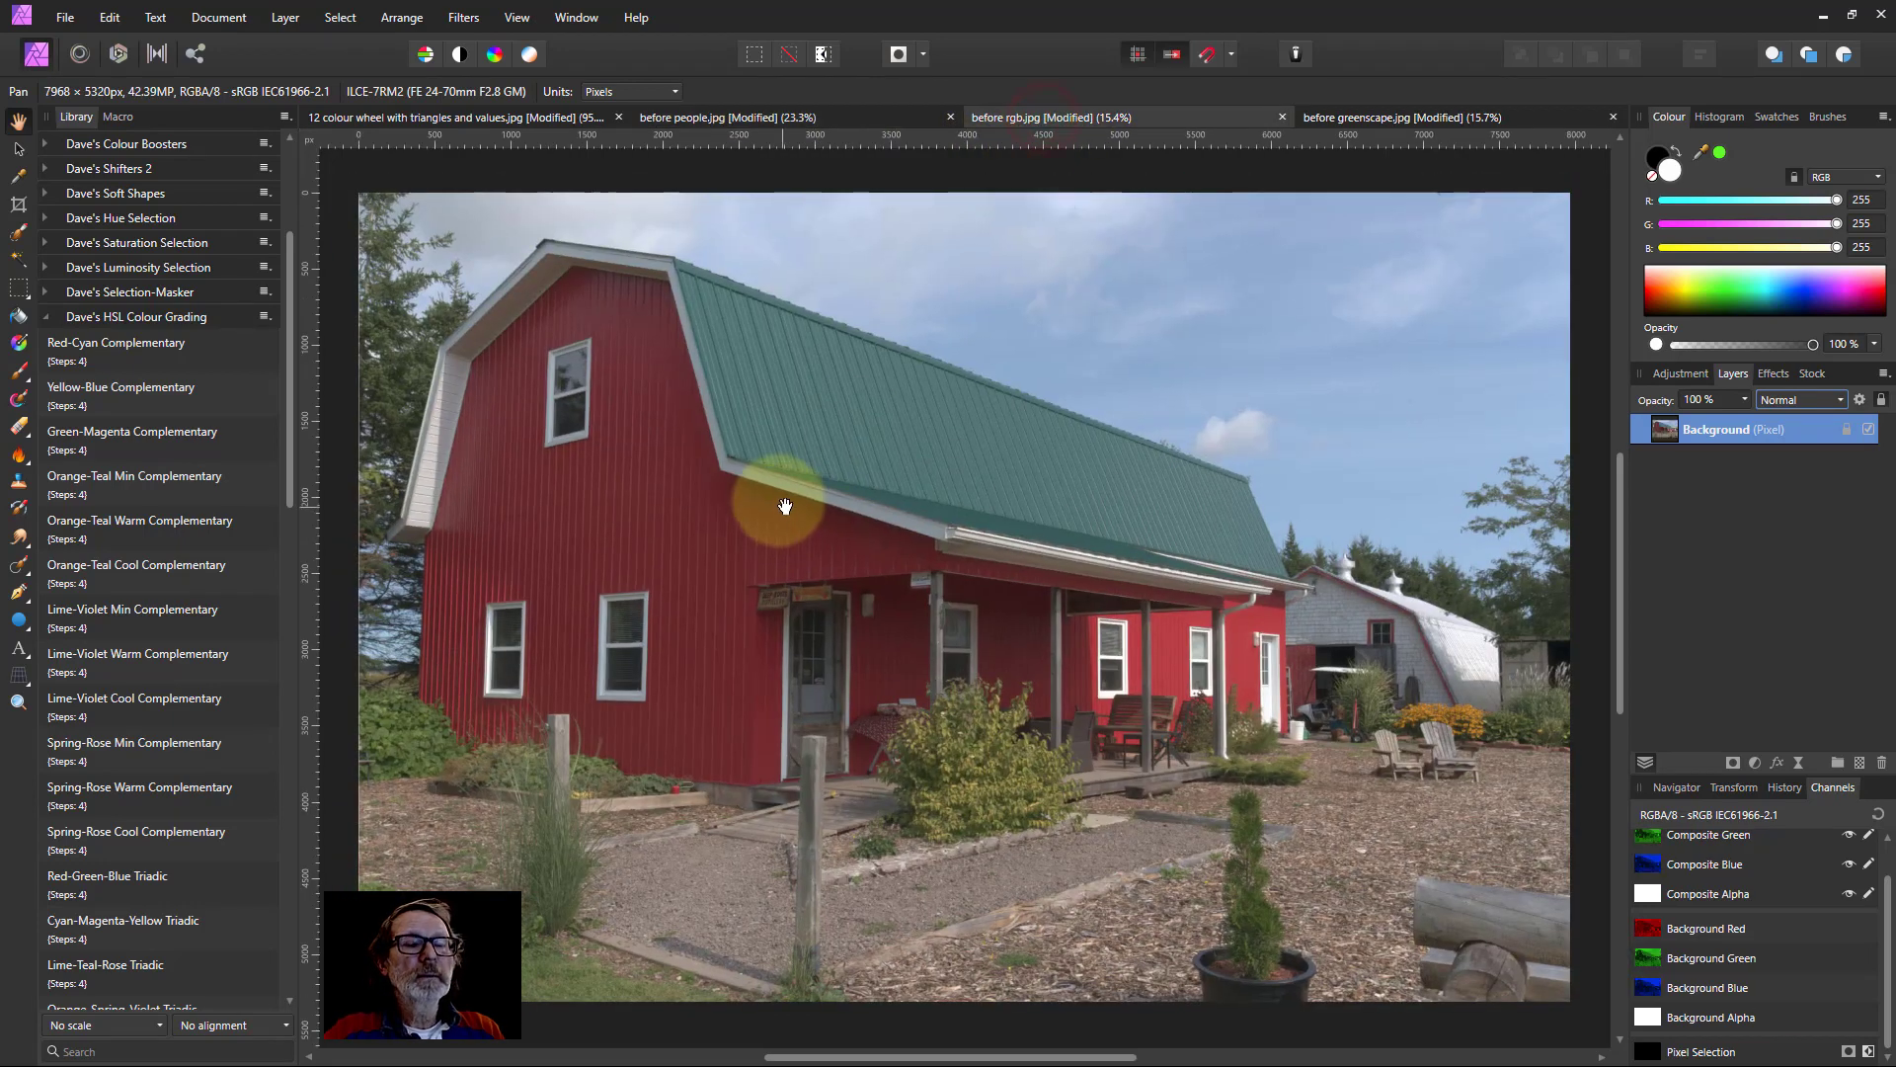
{"action": "scroll", "coordinate": [129, 879], "scroll_direction": "down", "scroll_amount": 4}
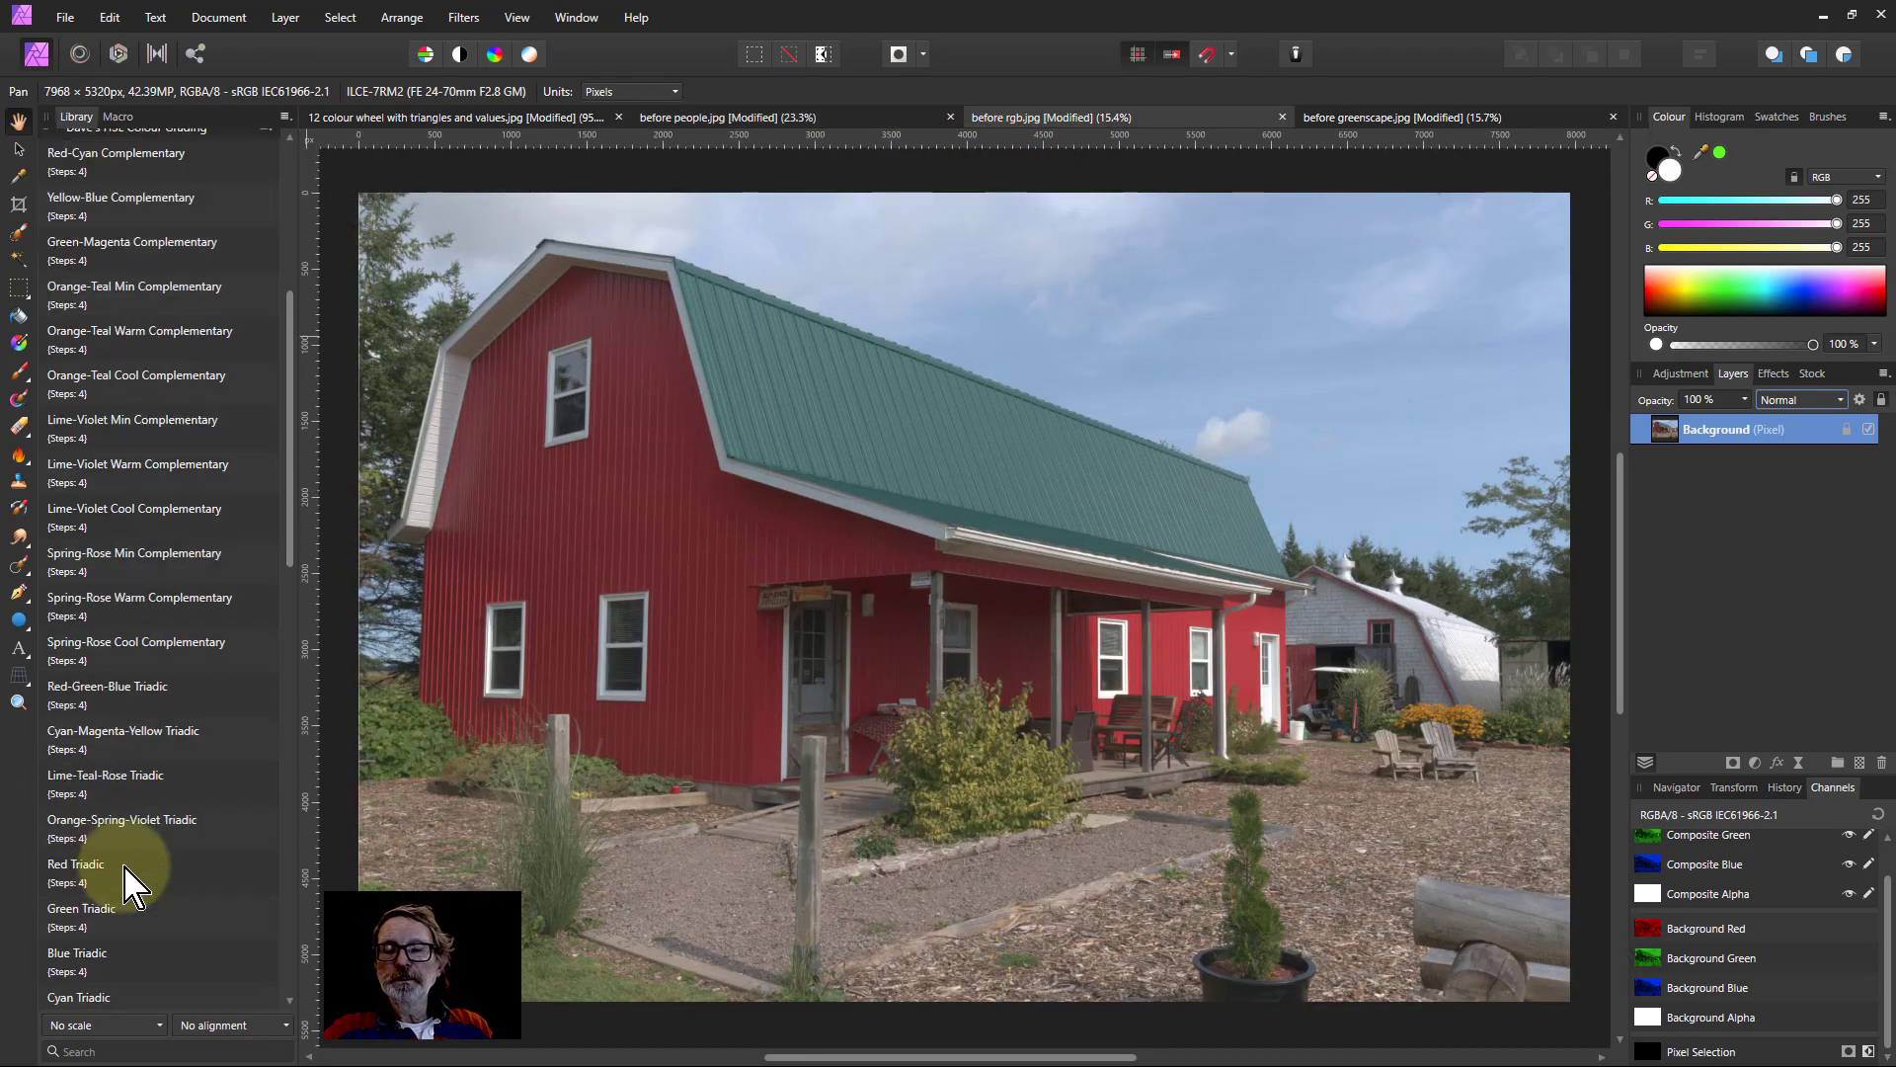
{"action": "scroll", "coordinate": [125, 869], "scroll_direction": "down", "scroll_amount": 3}
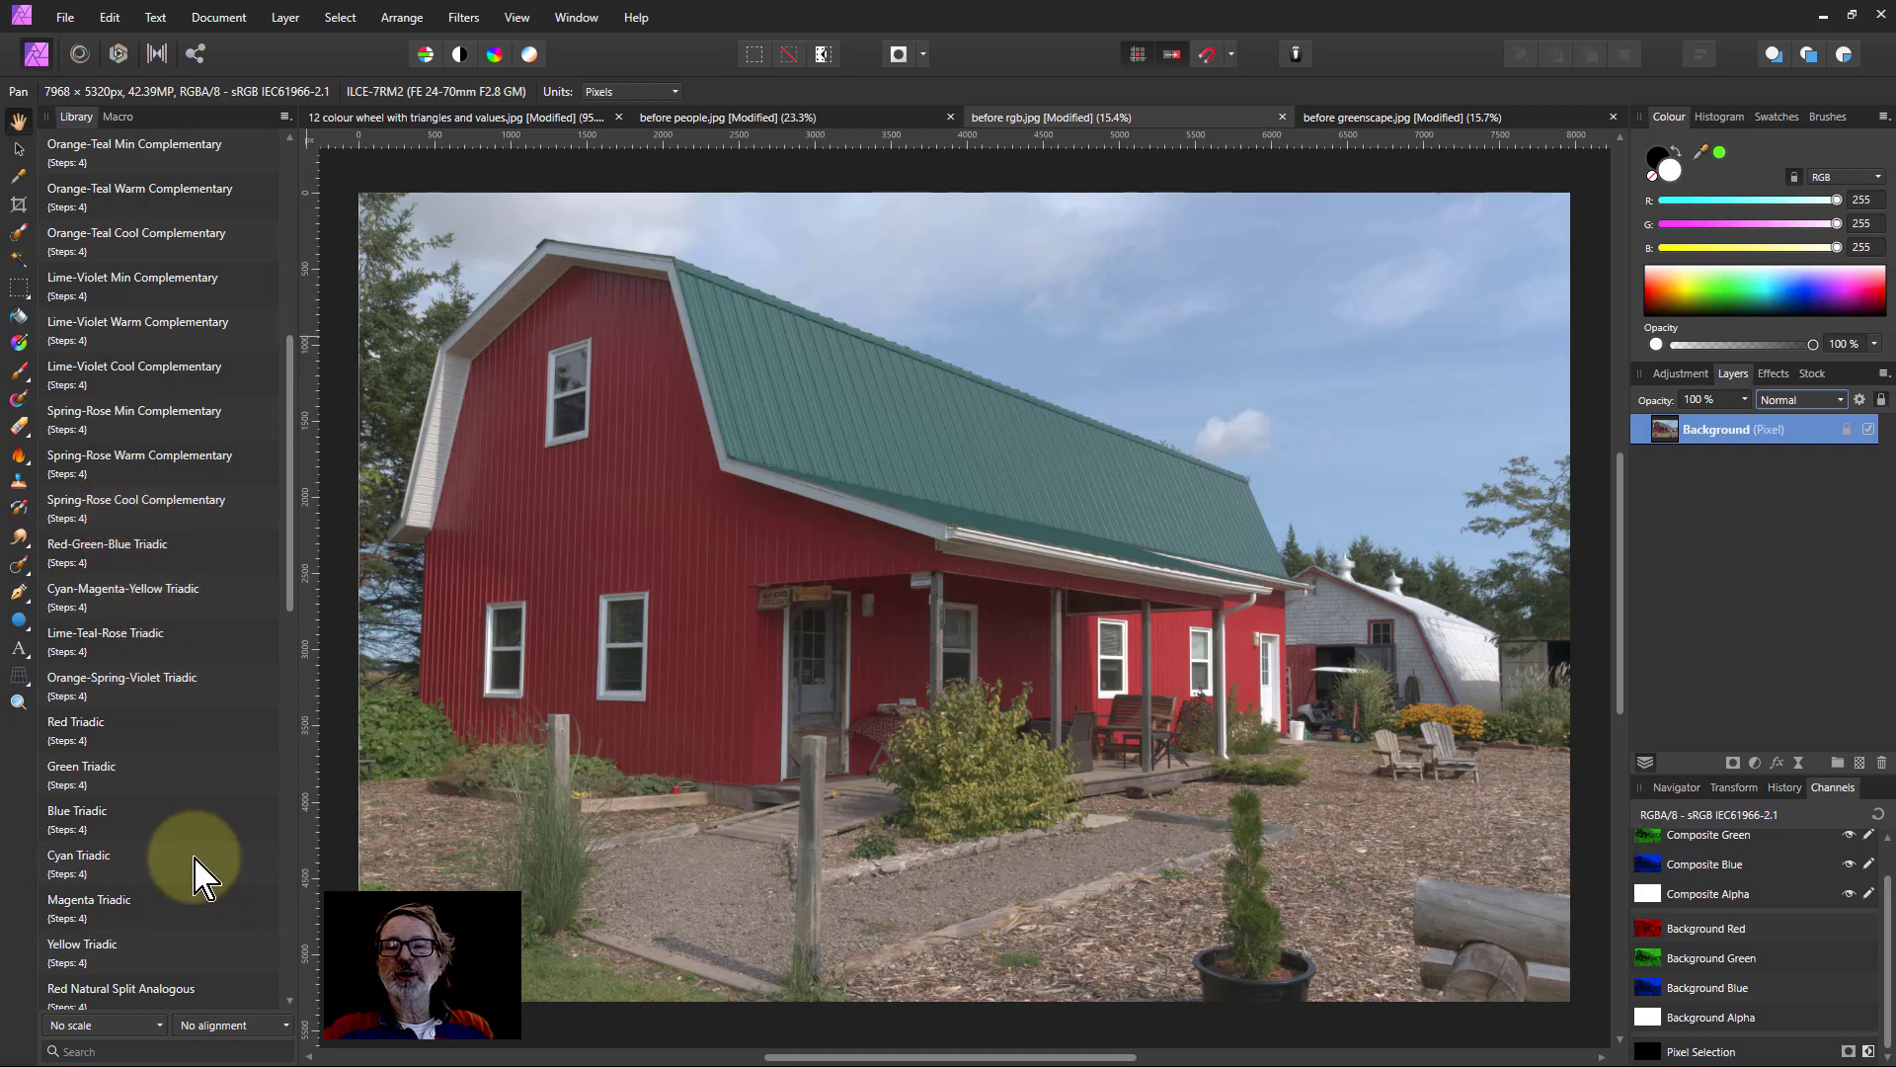
{"action": "left_click", "coordinate": [98, 551]}
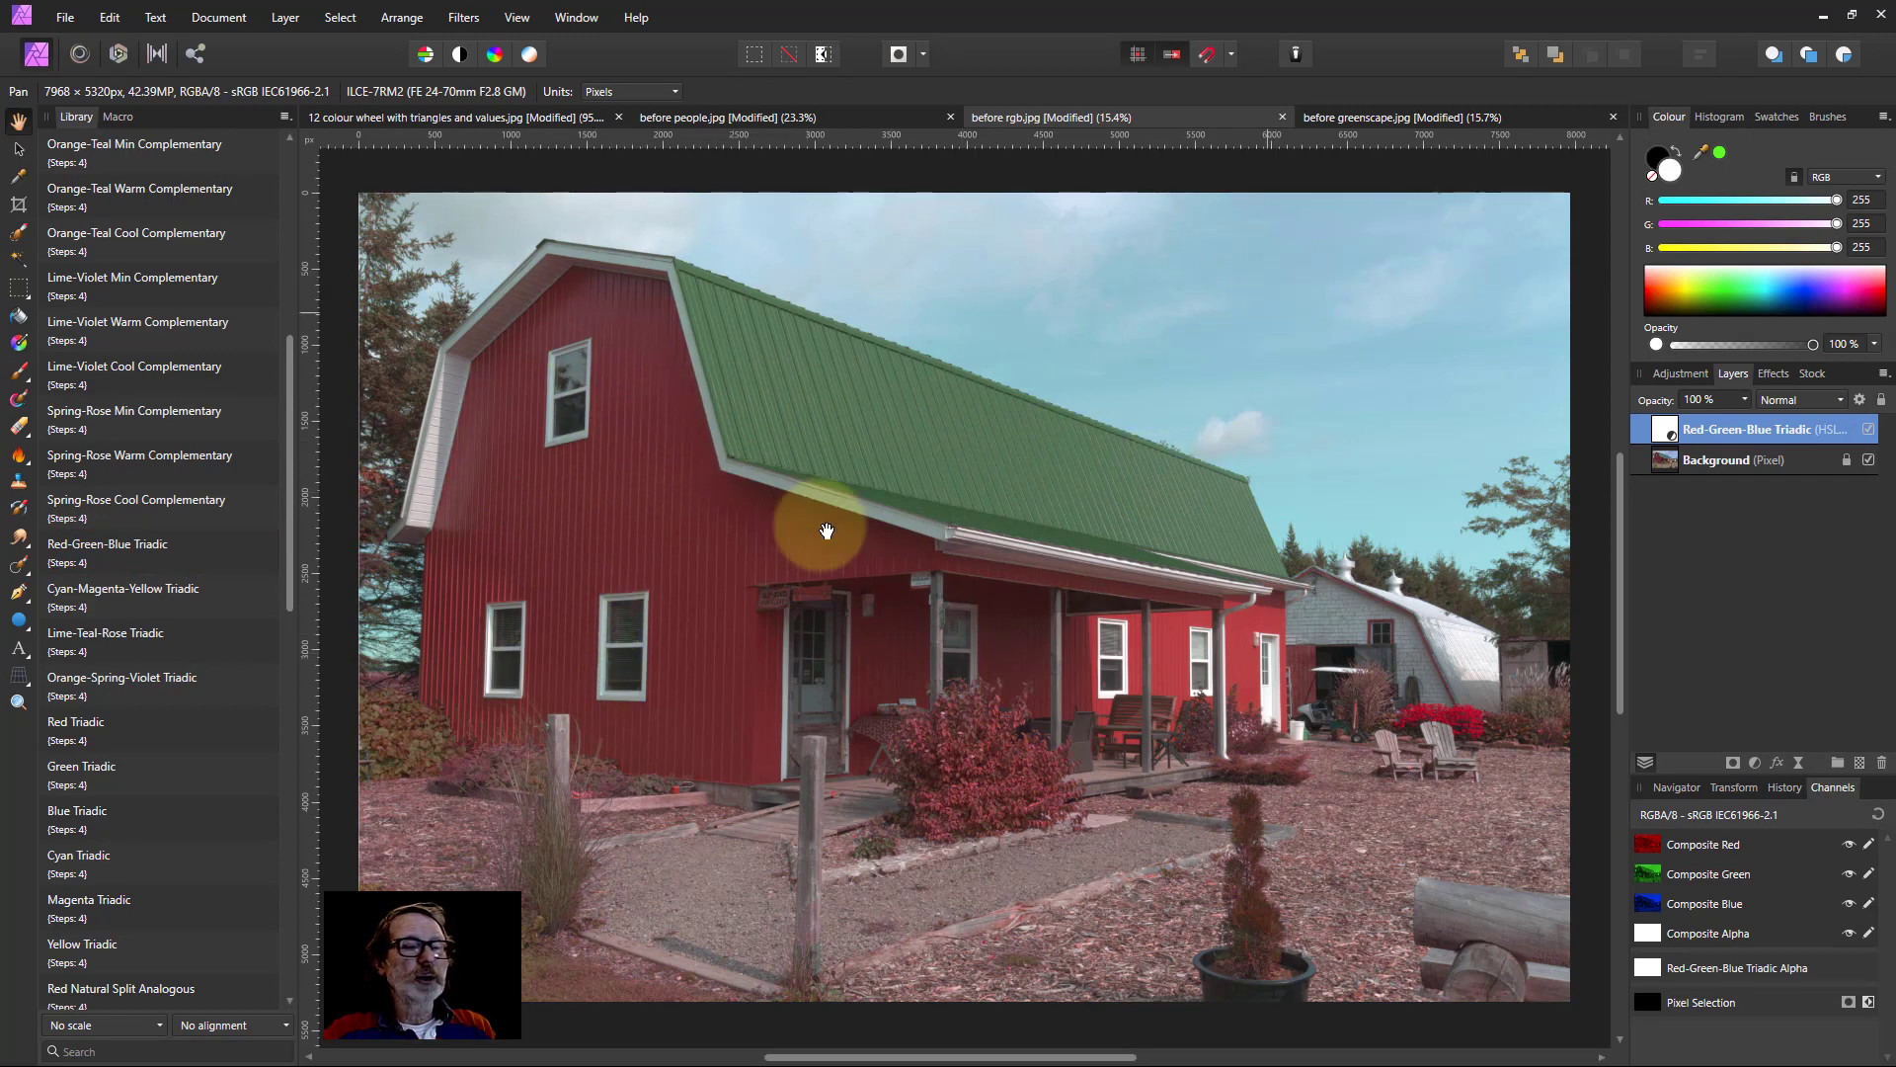
Toggle the Red-Green-Blue Triadic adjustment's visibility to compare the barn photo with and without it, leaving it on.
{"action": "left_click", "coordinate": [1870, 430]}
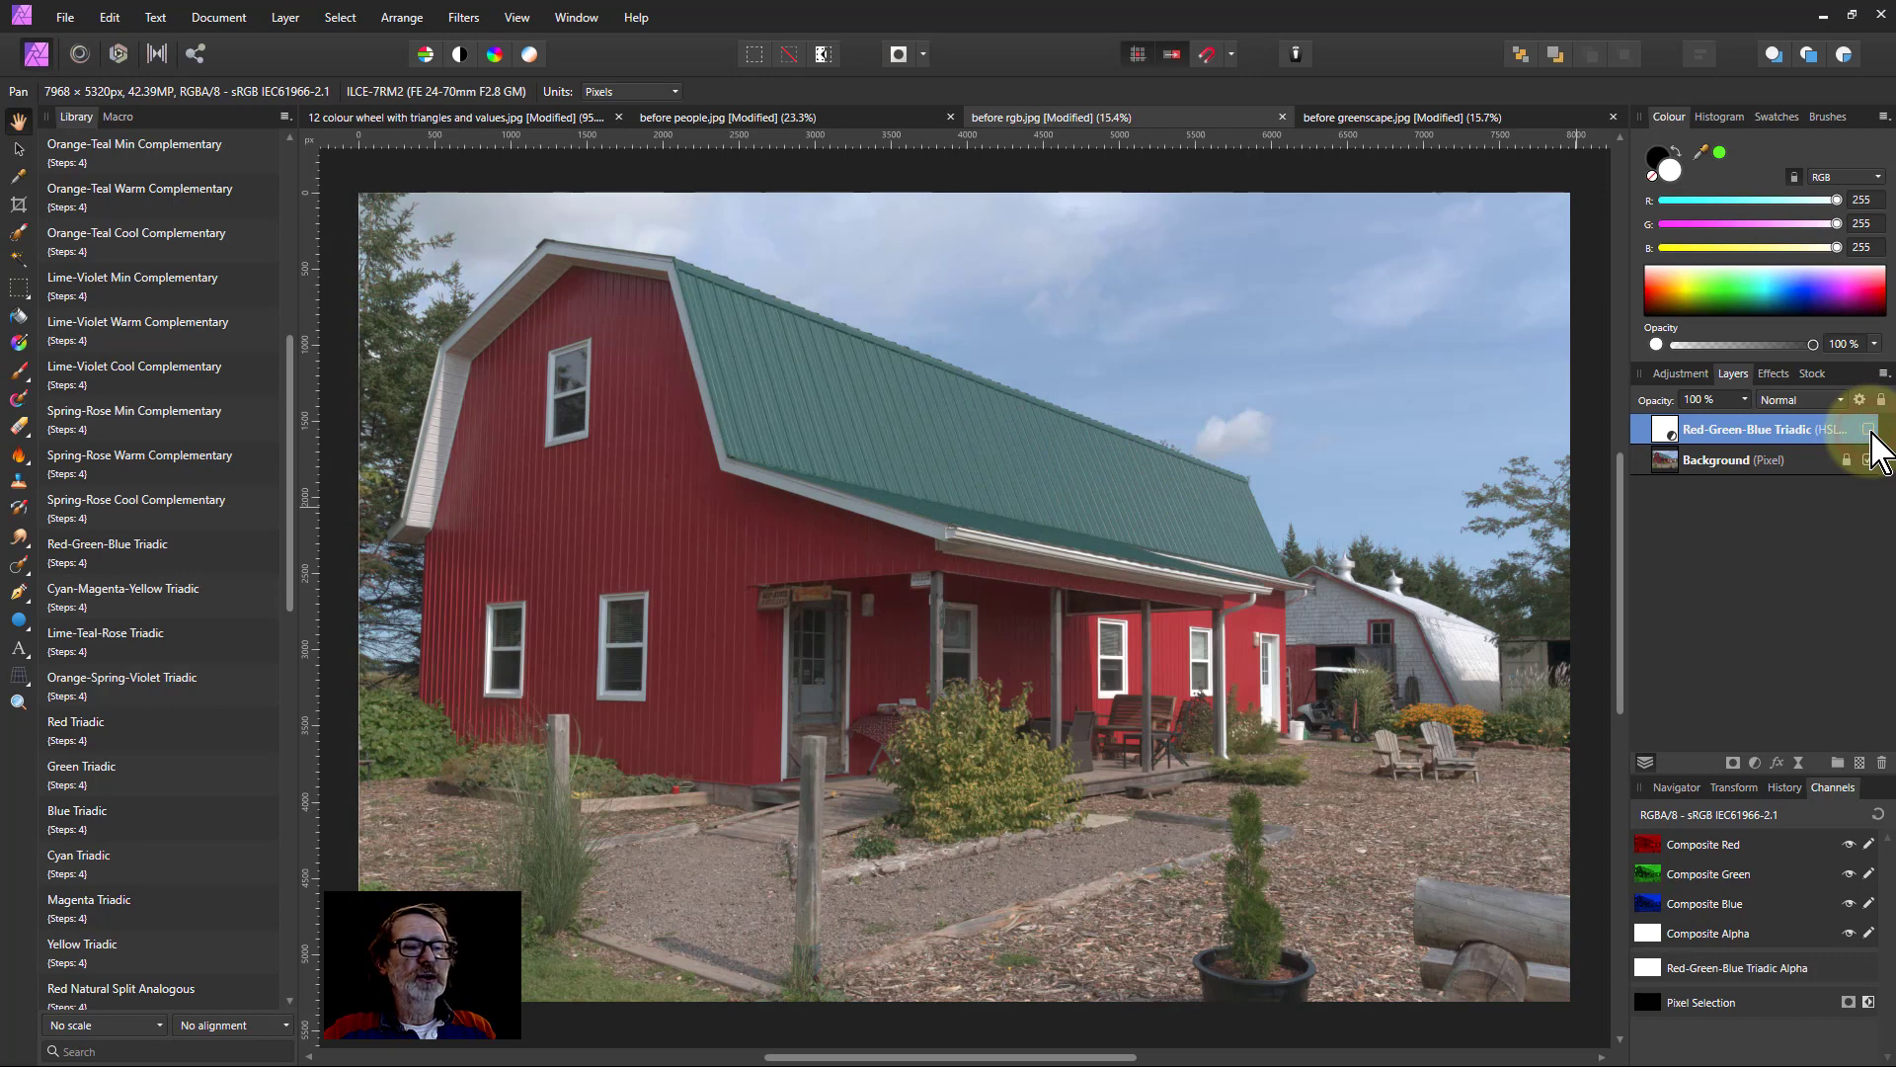
{"action": "left_click", "coordinate": [1870, 430]}
{"action": "left_click", "coordinate": [1869, 430]}
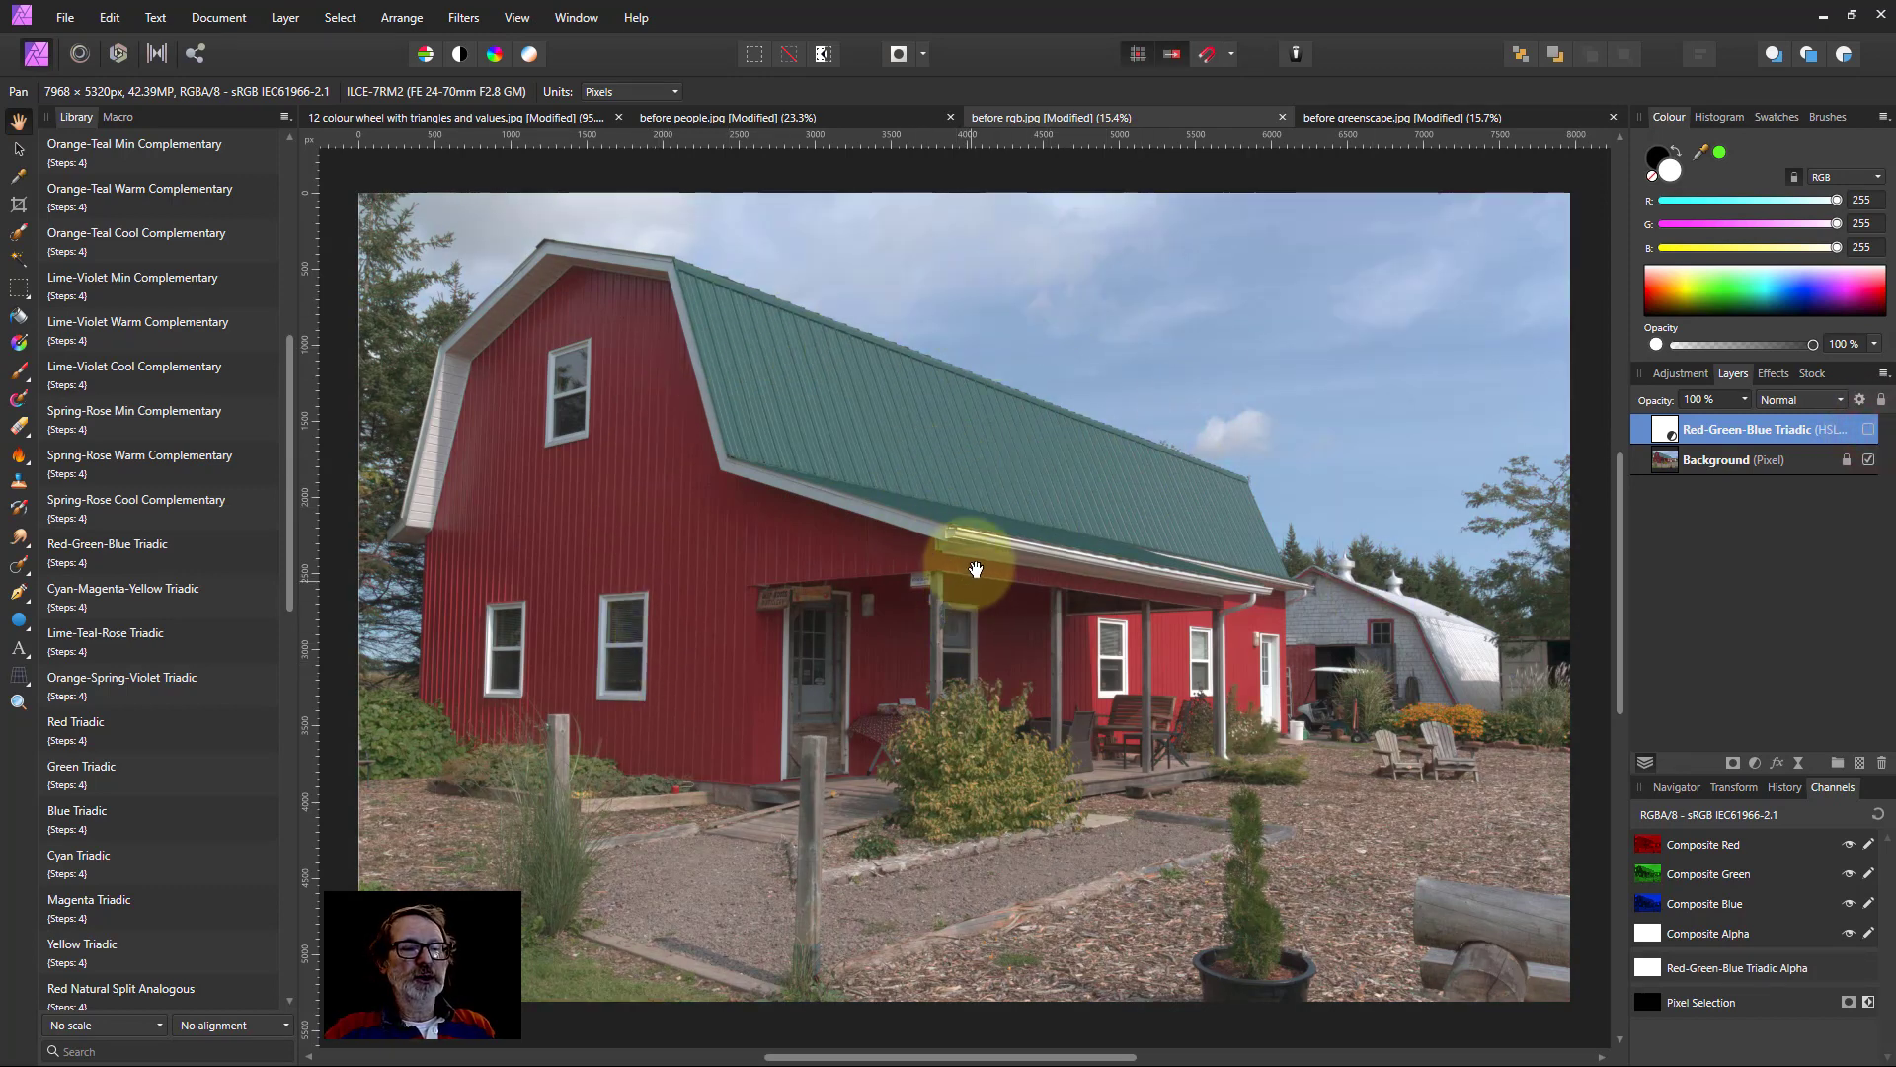
{"action": "left_click", "coordinate": [1869, 430]}
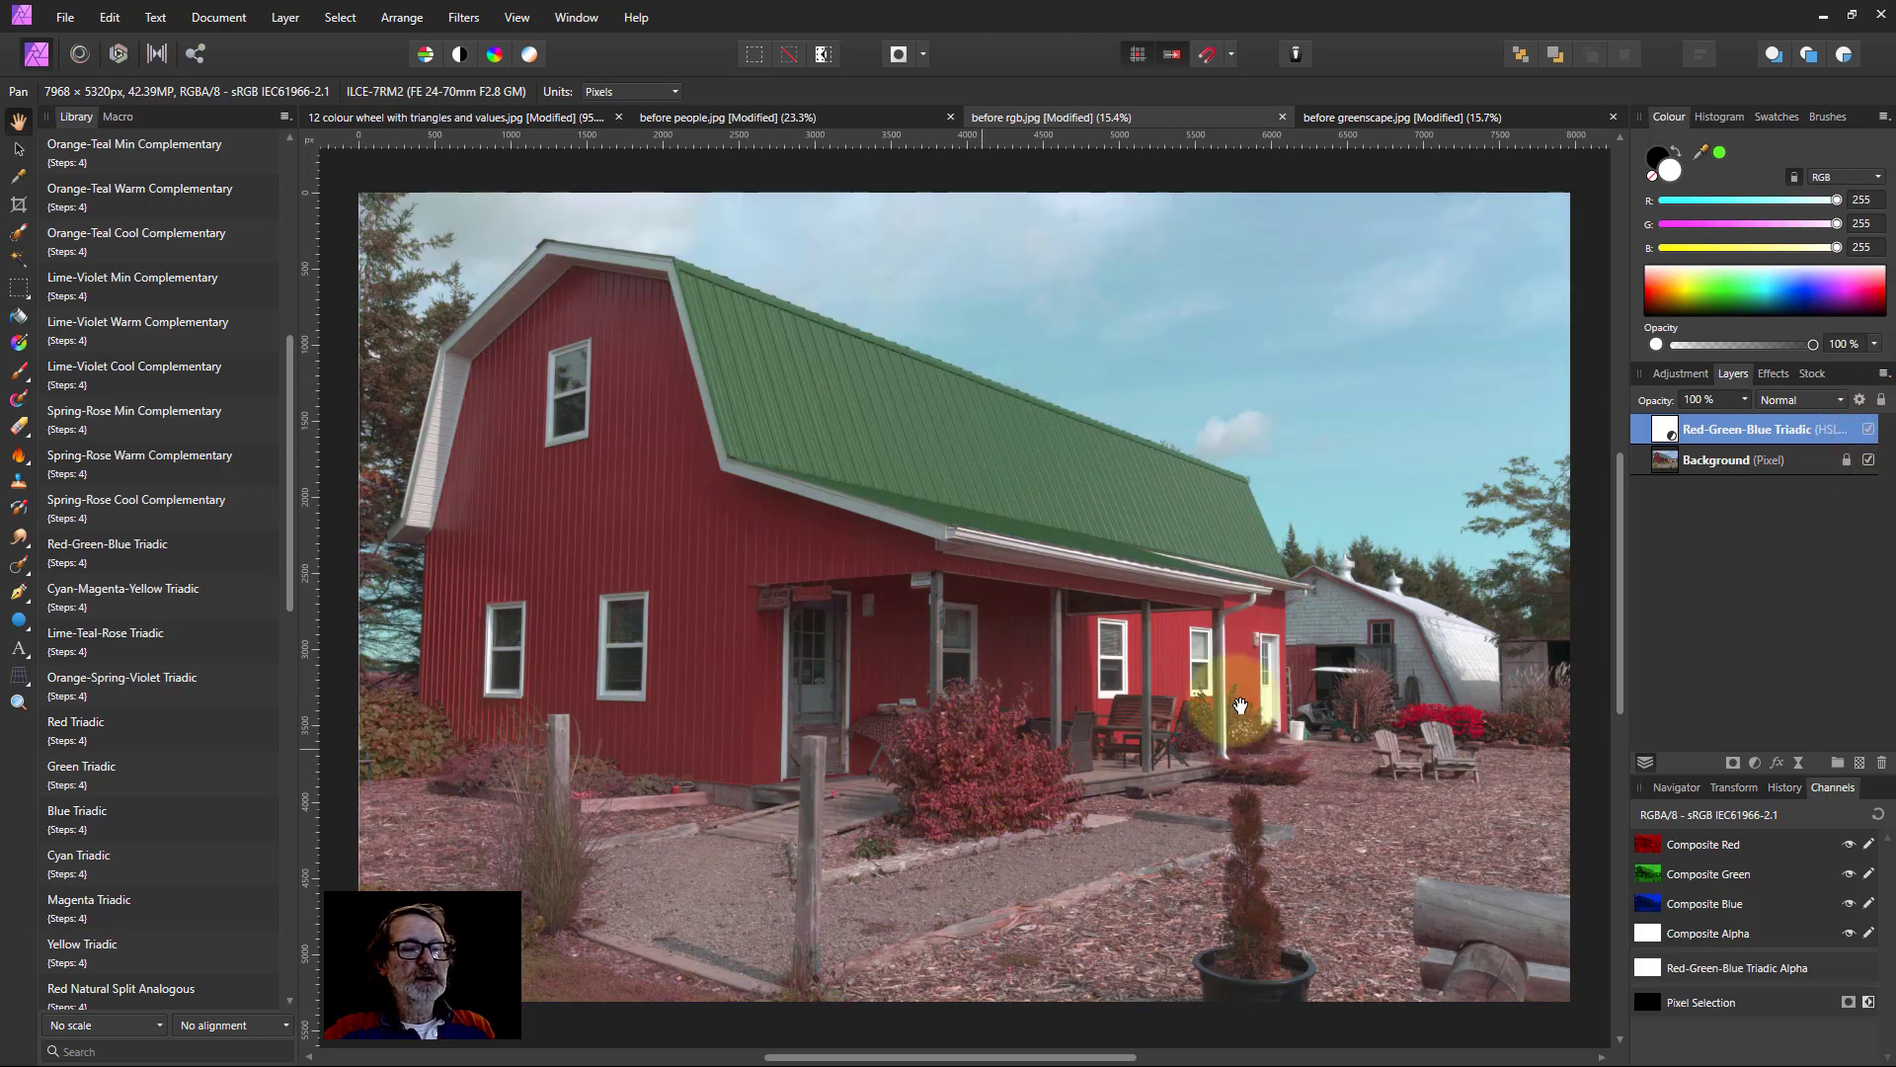
Set the yellow range's hue shift in the Red-Green-Blue Triadic adjustment to -19.2°, and delete the adjustment.
{"action": "double_click", "coordinate": [1665, 433]}
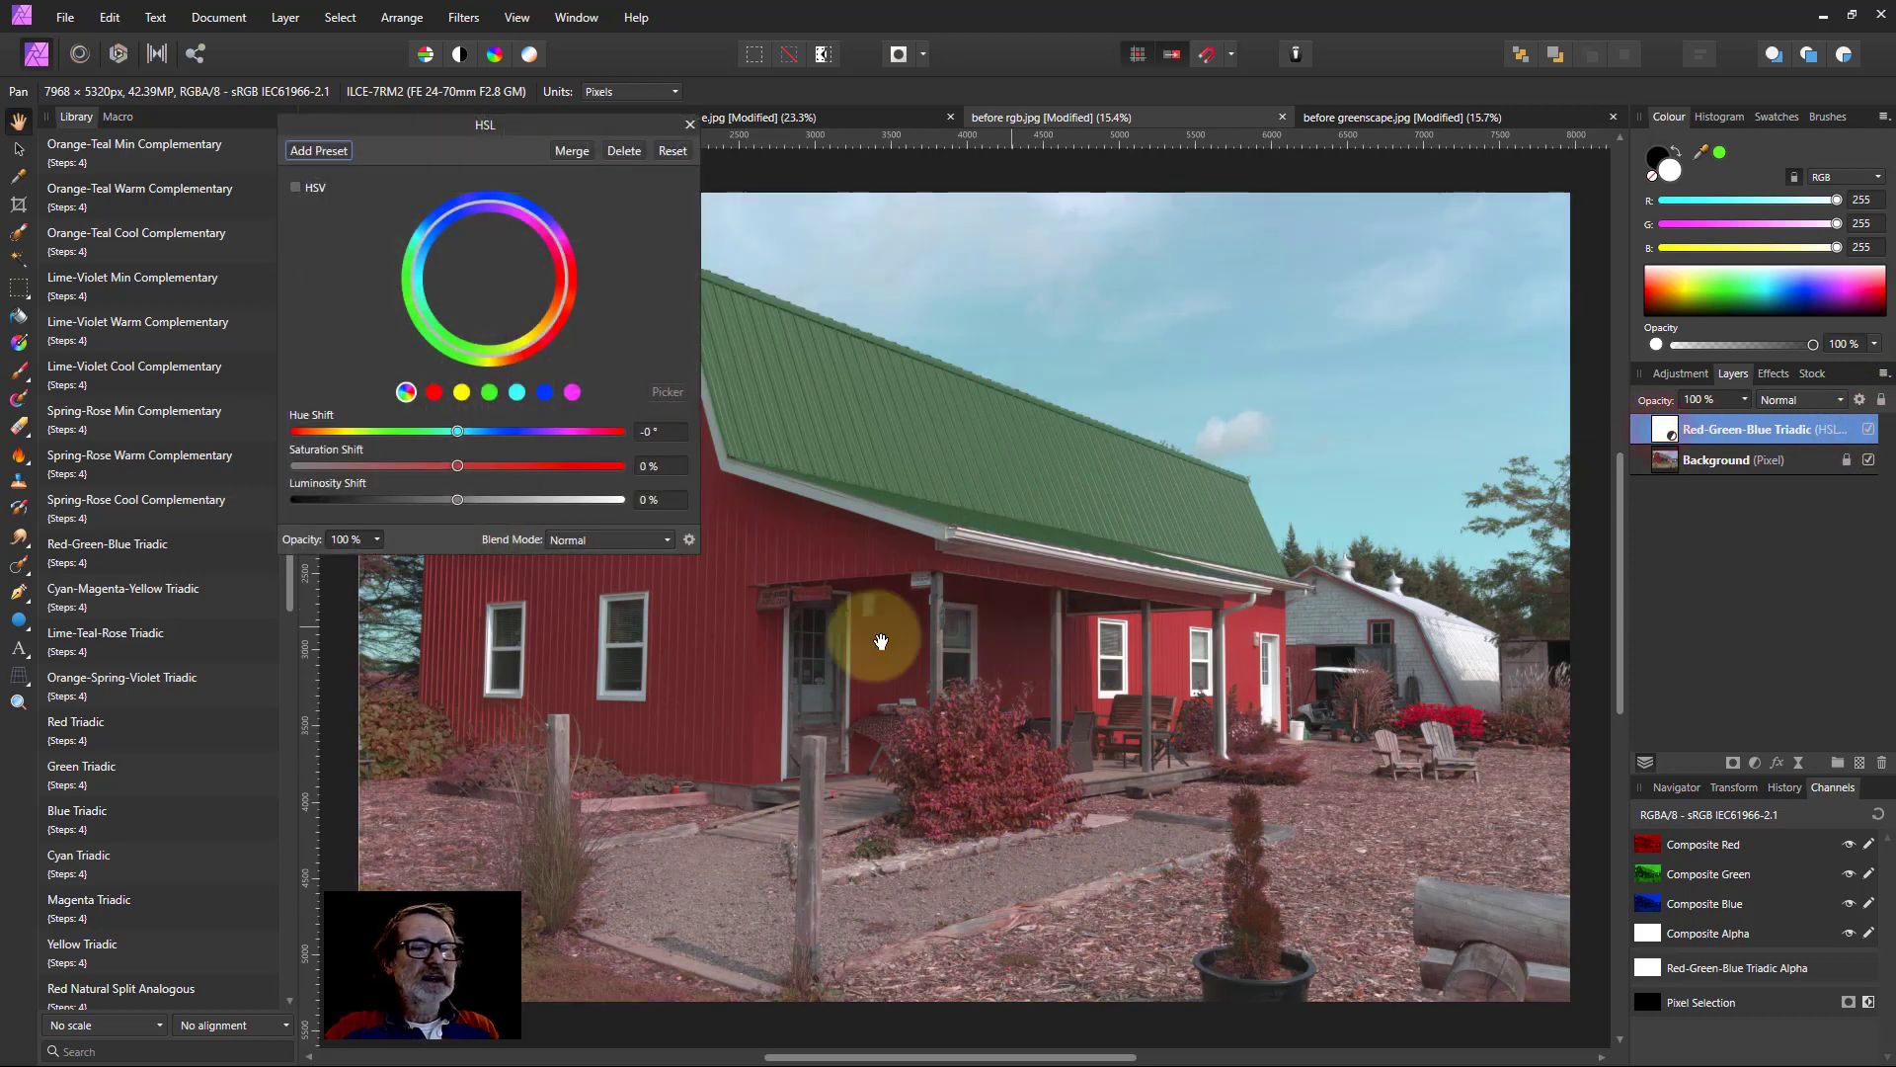
{"action": "left_click", "coordinate": [460, 393]}
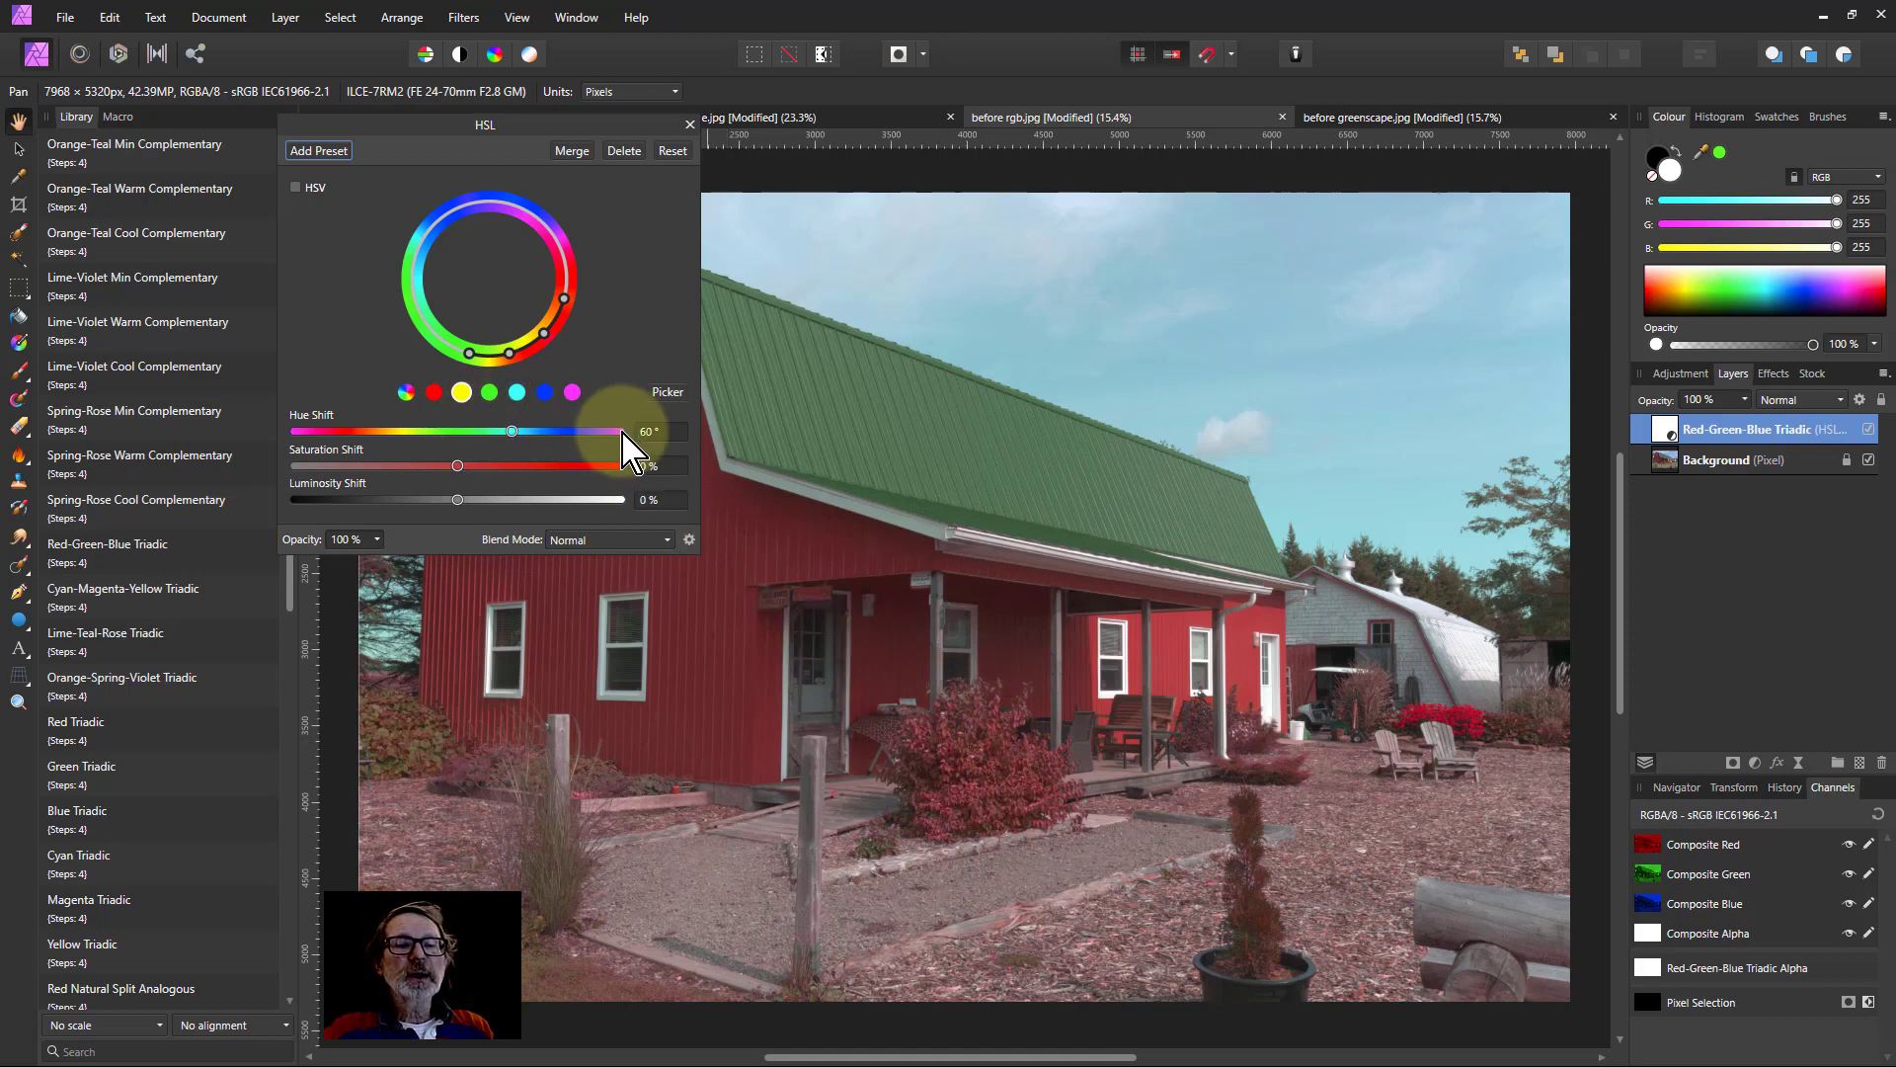
{"action": "left_click_drag", "start_coordinate": [513, 432], "coordinate": [437, 466]}
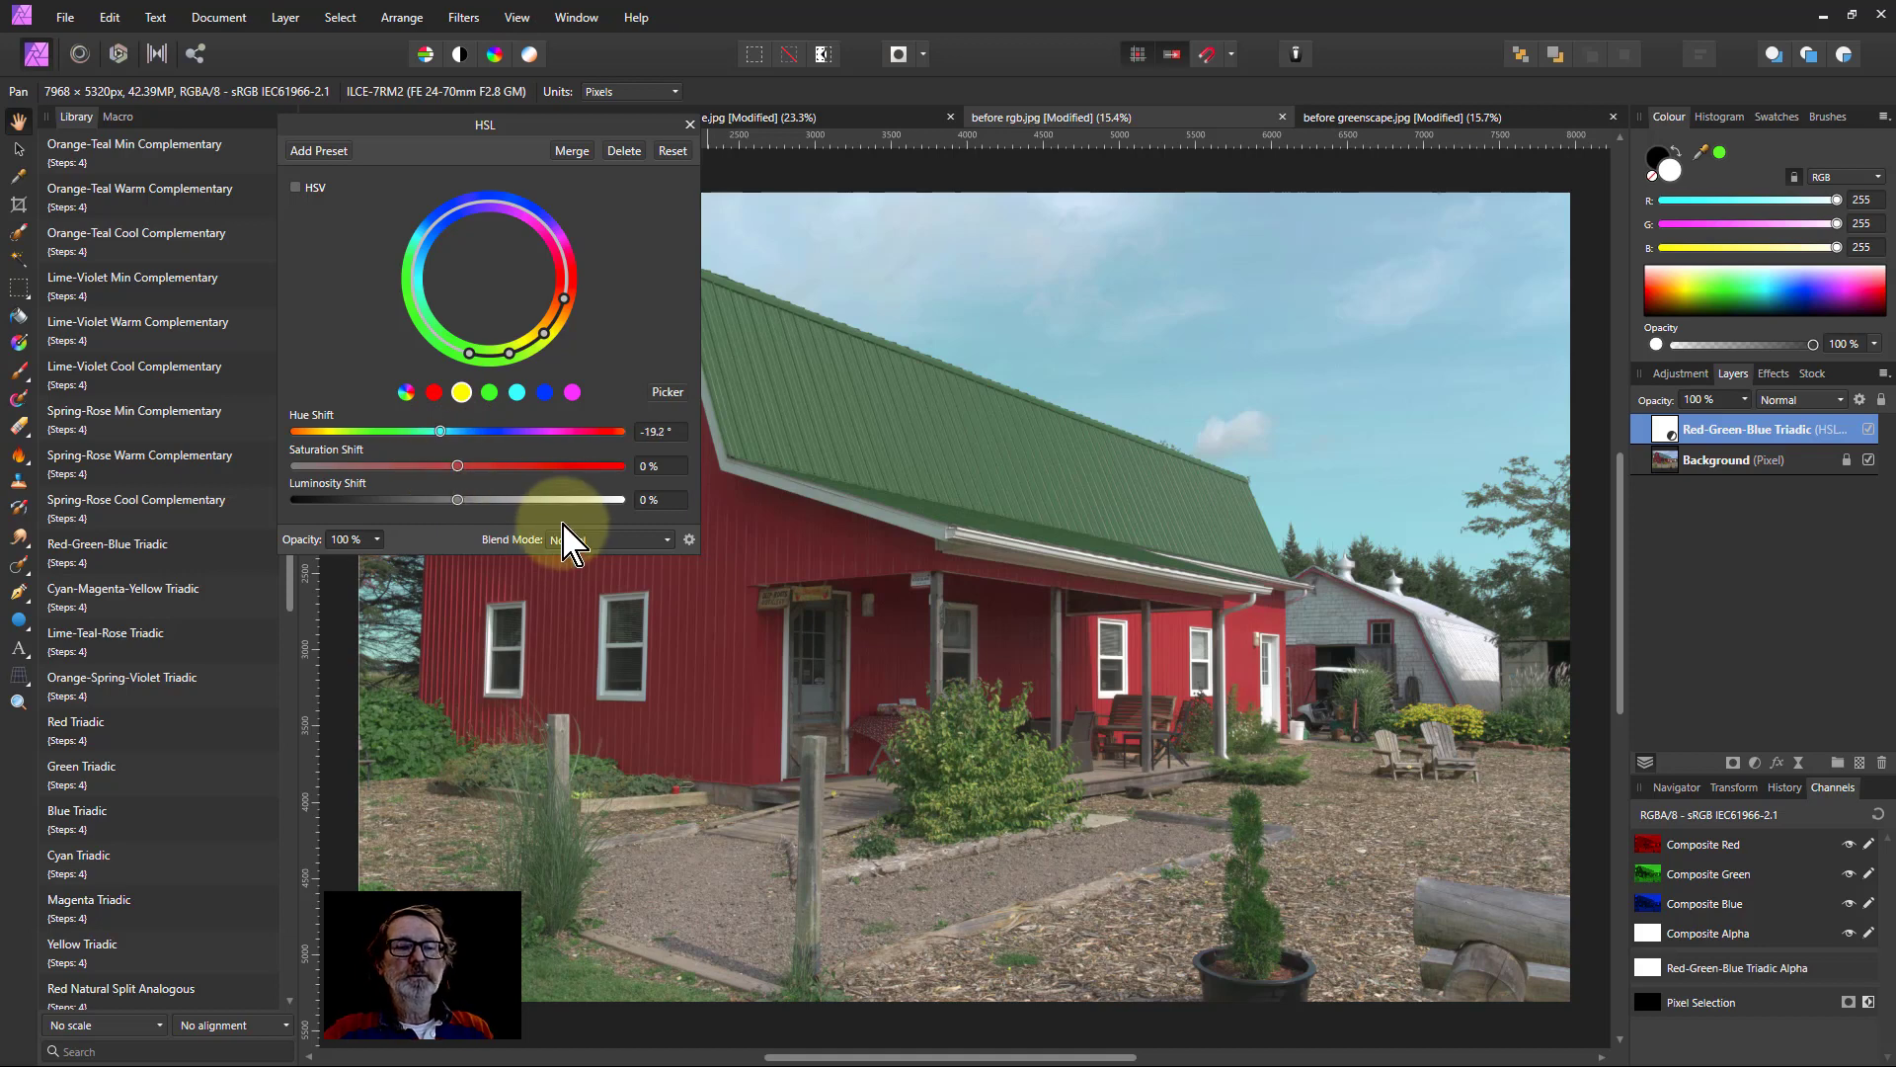
{"action": "left_click", "coordinate": [622, 153]}
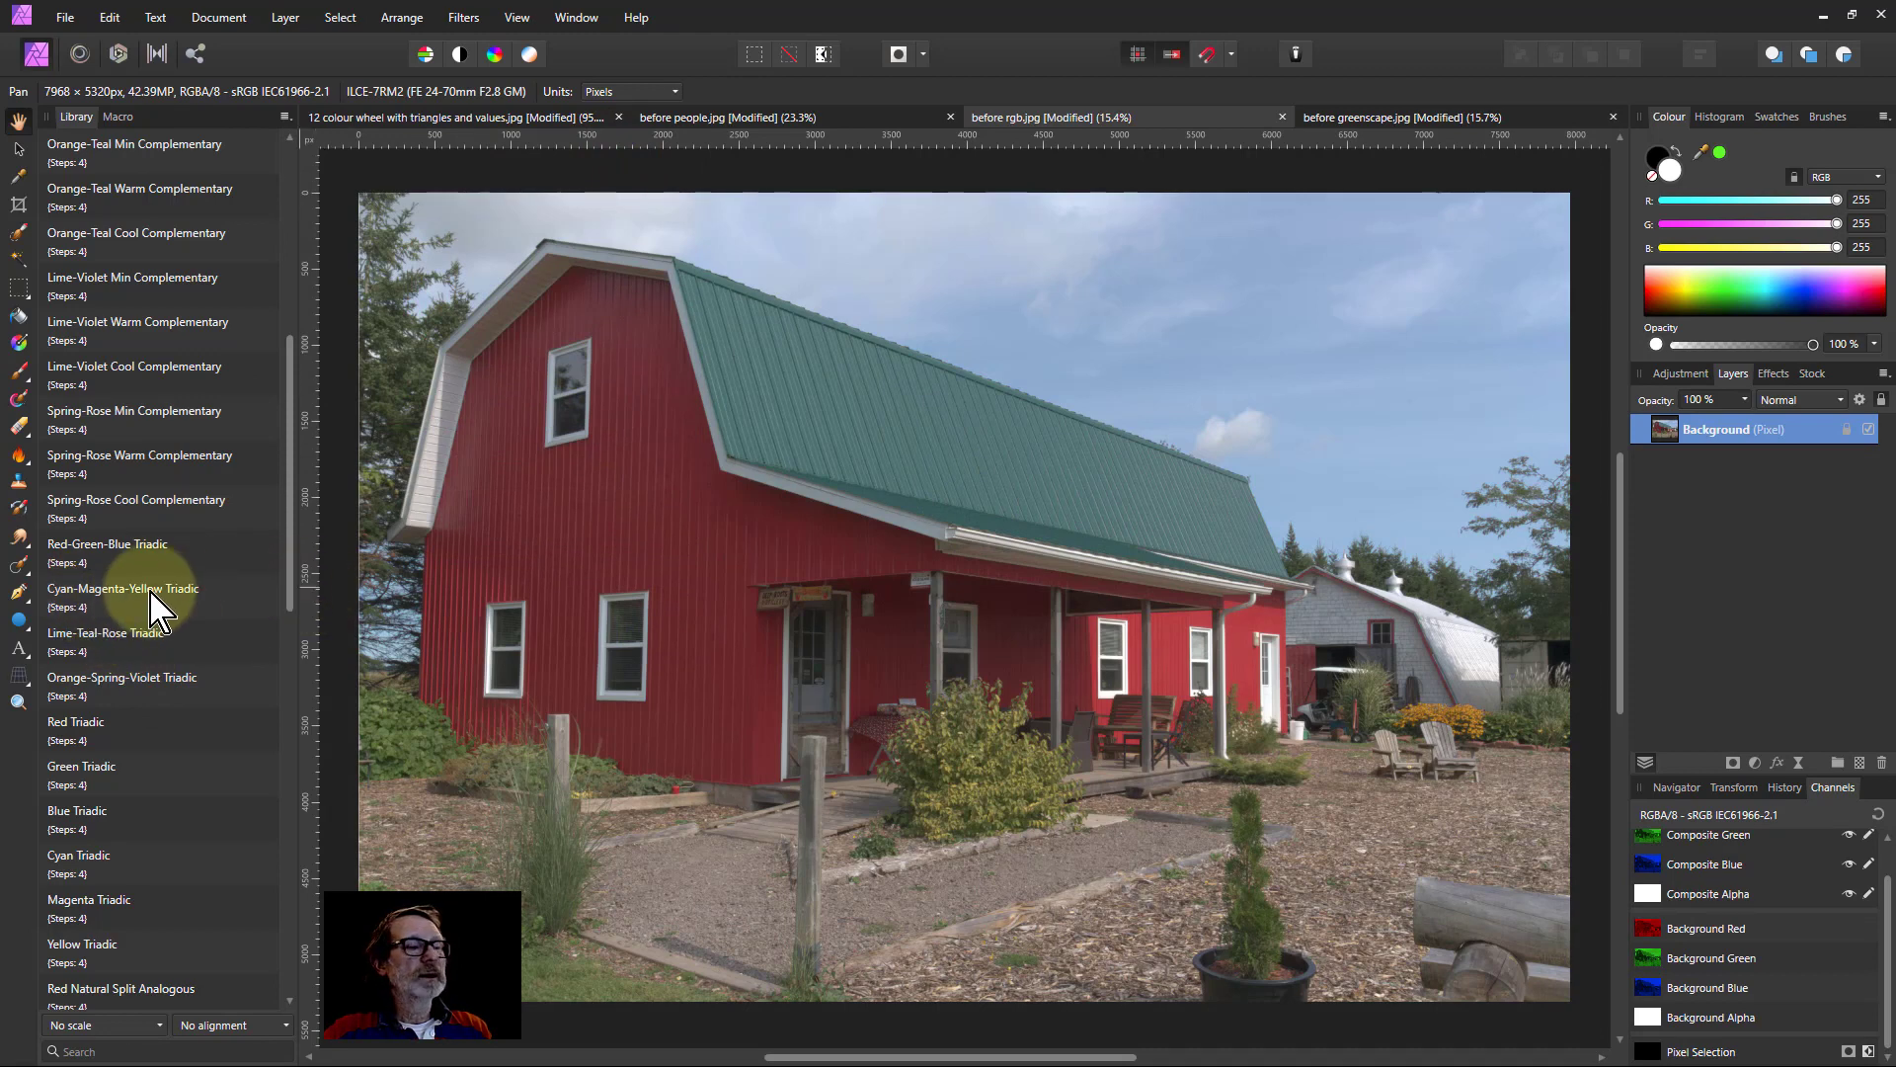
Try the Cyan-Magenta-Yellow Triadic macro on the barn photo at 36% opacity, and delete the adjustment.
{"action": "left_click", "coordinate": [89, 593]}
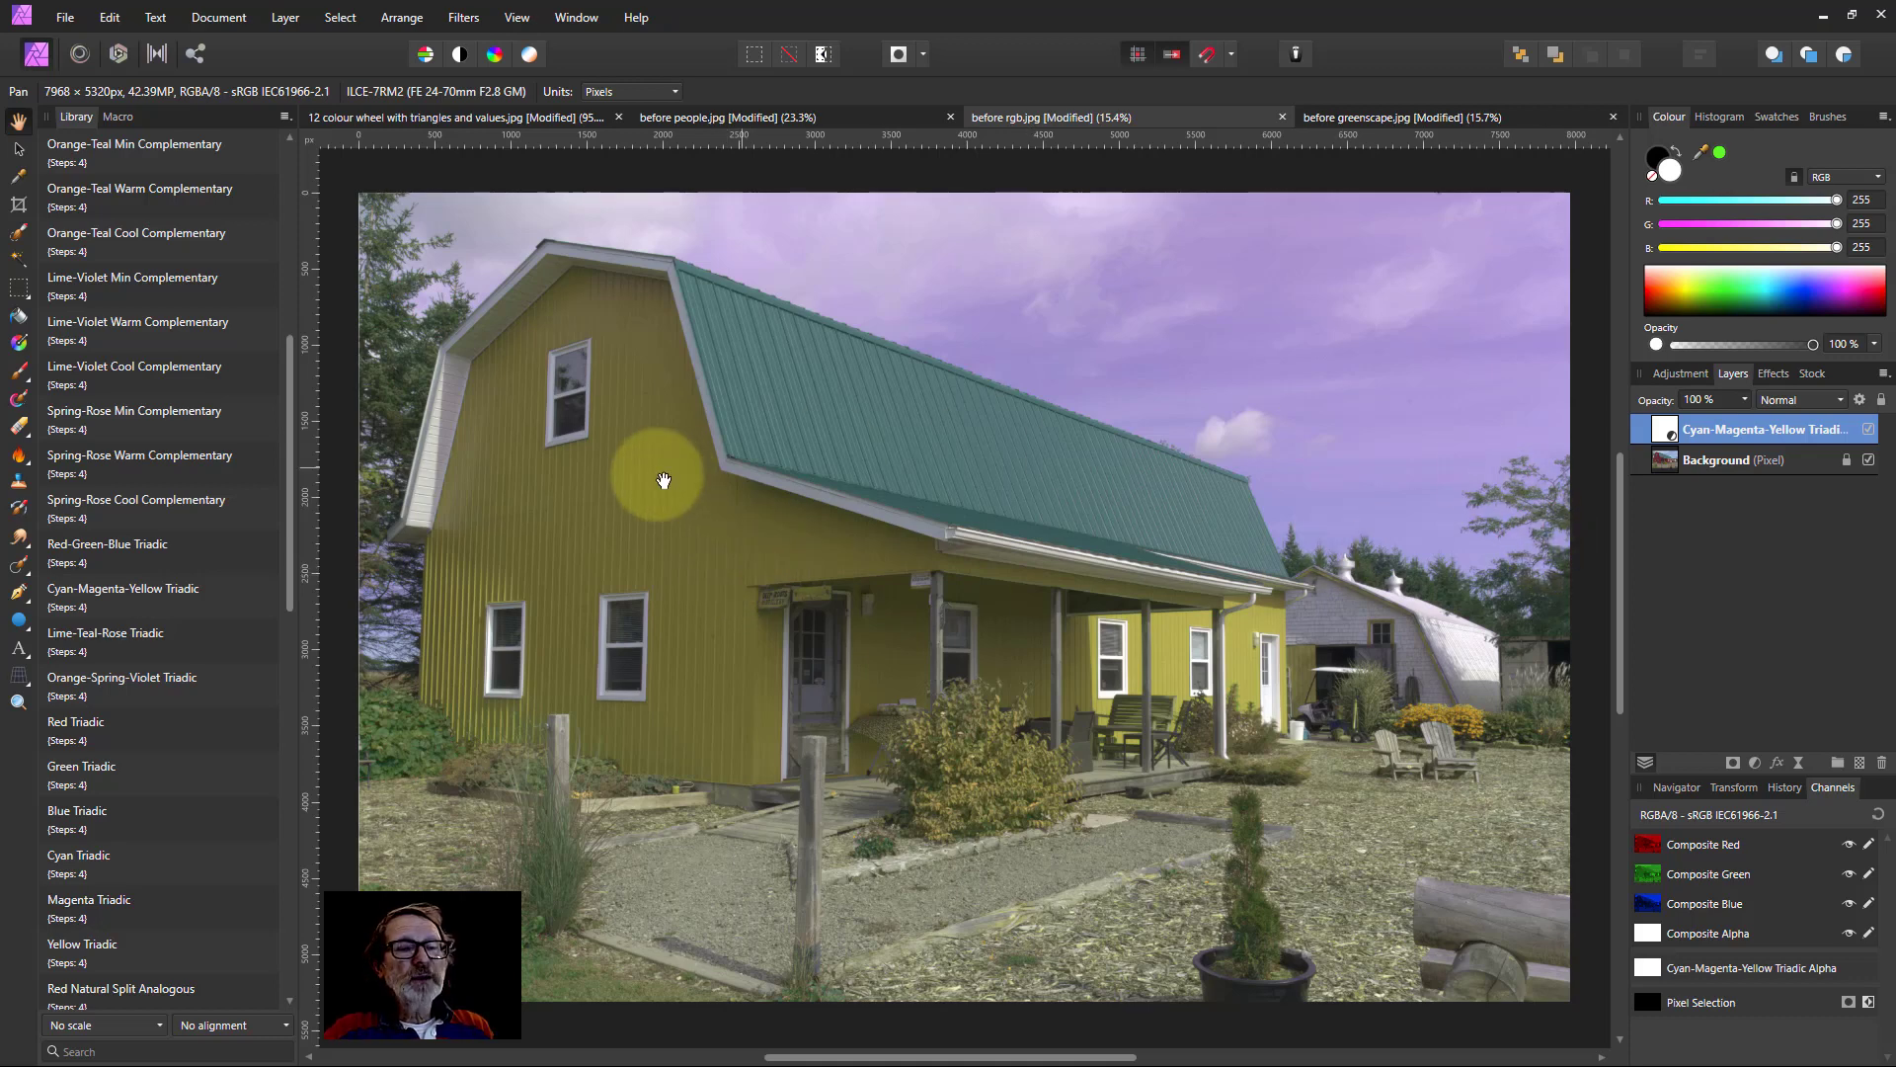
{"action": "left_click", "coordinate": [1745, 400]}
{"action": "left_click_drag", "start_coordinate": [1745, 435], "coordinate": [1669, 456]}
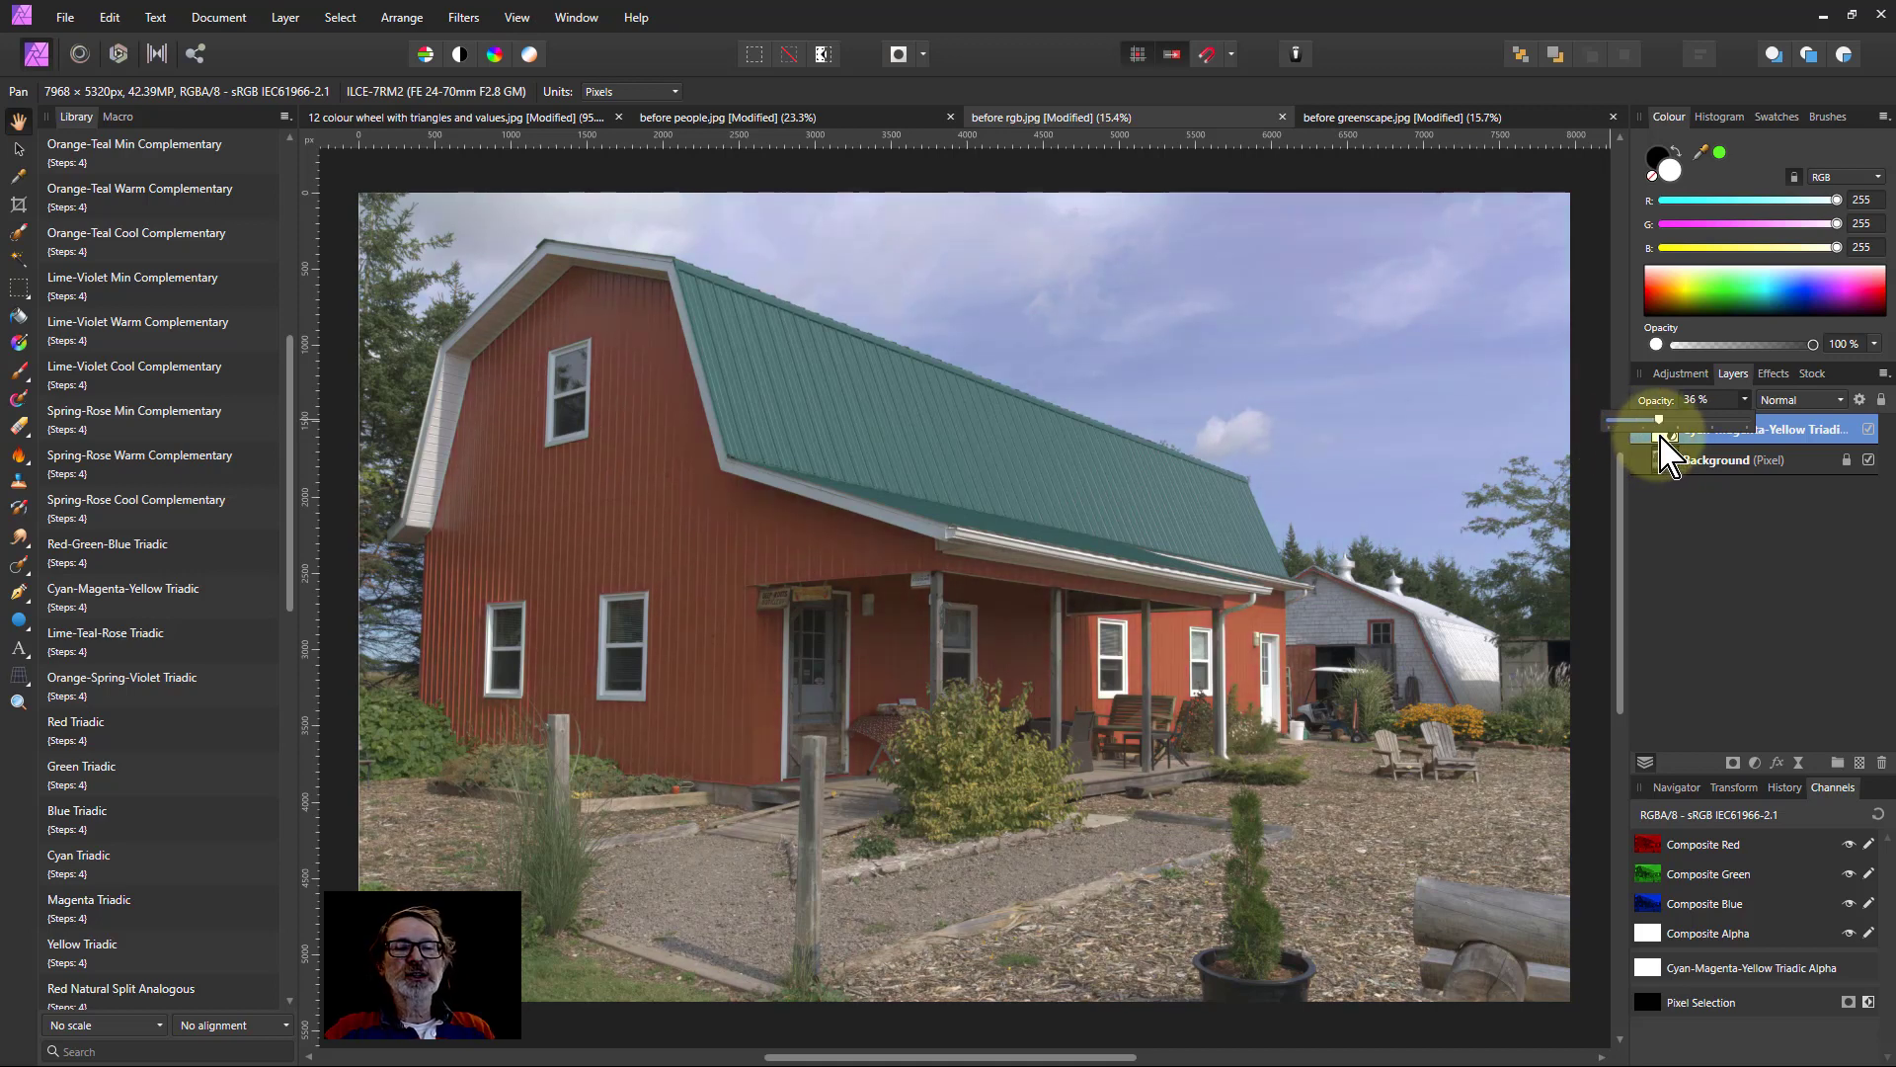
{"action": "key", "text": "Delete"}
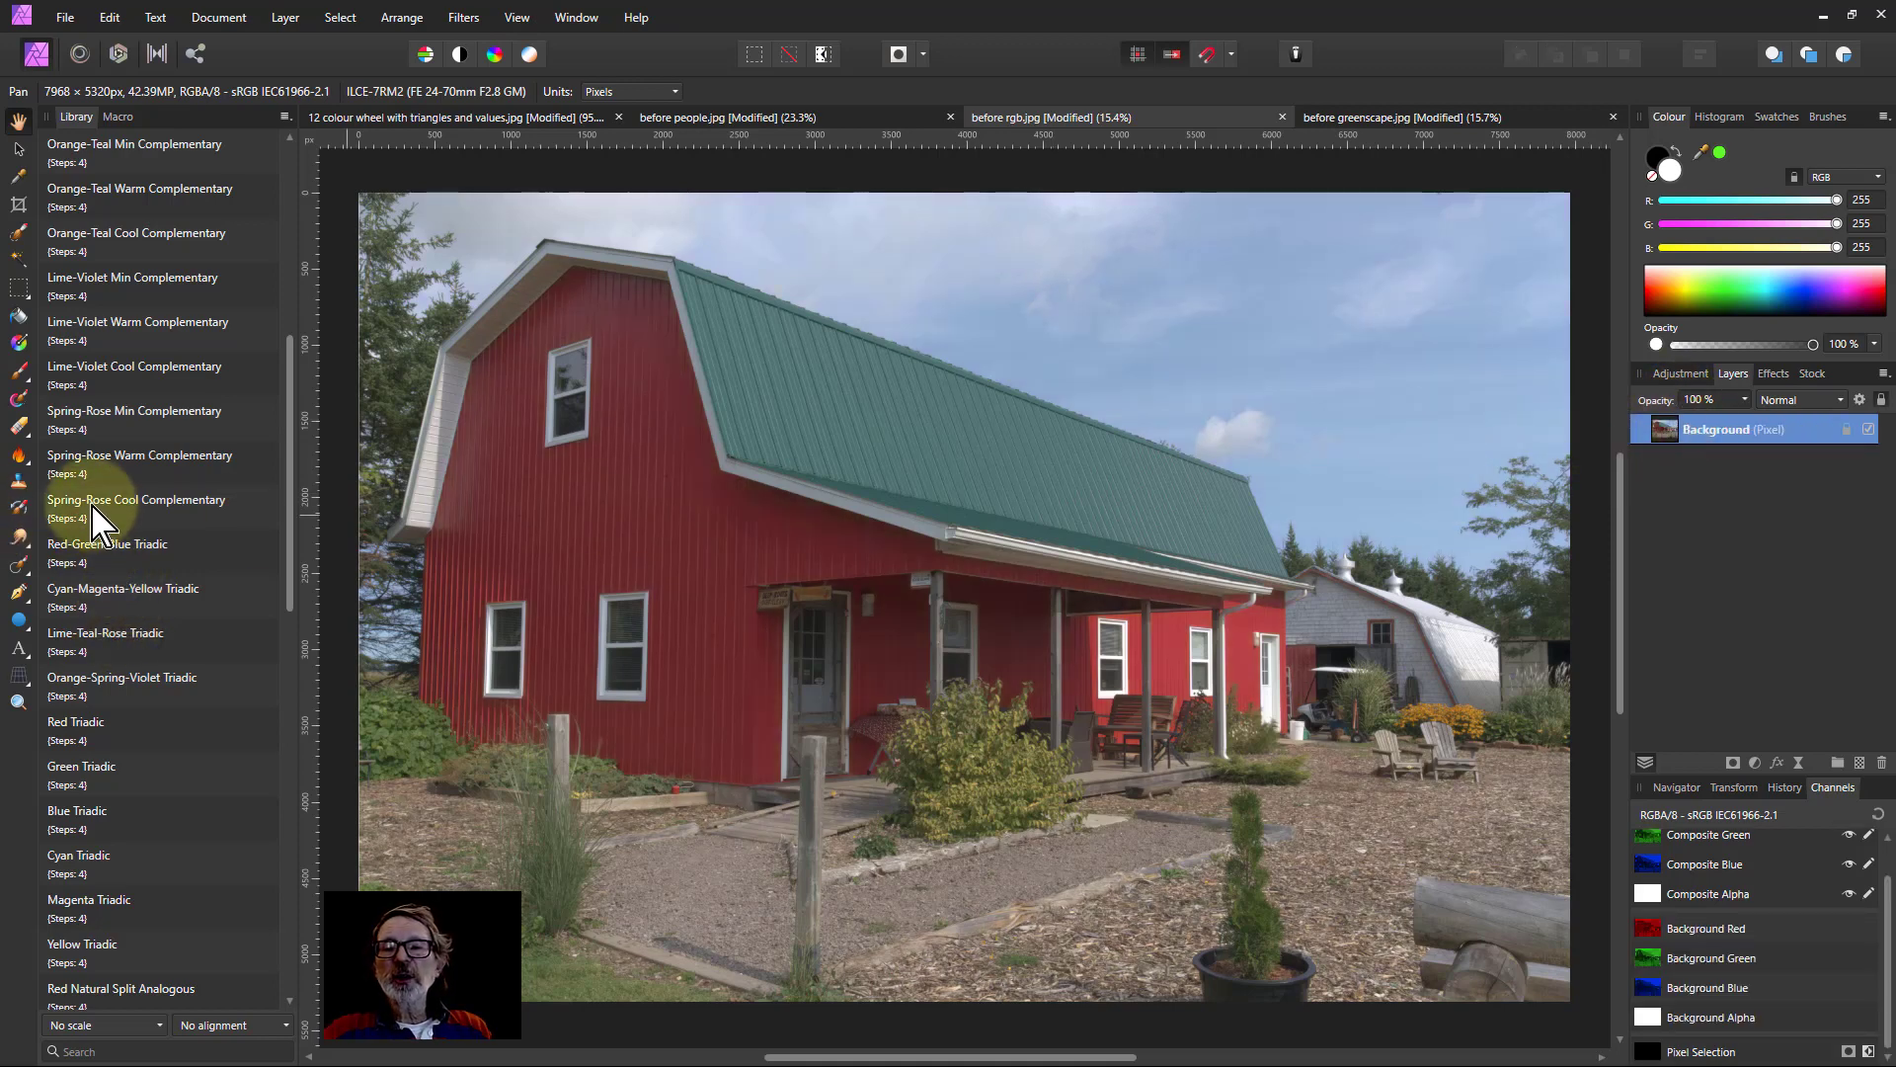
{"action": "left_click", "coordinate": [124, 502]}
{"action": "key", "text": "Delete"}
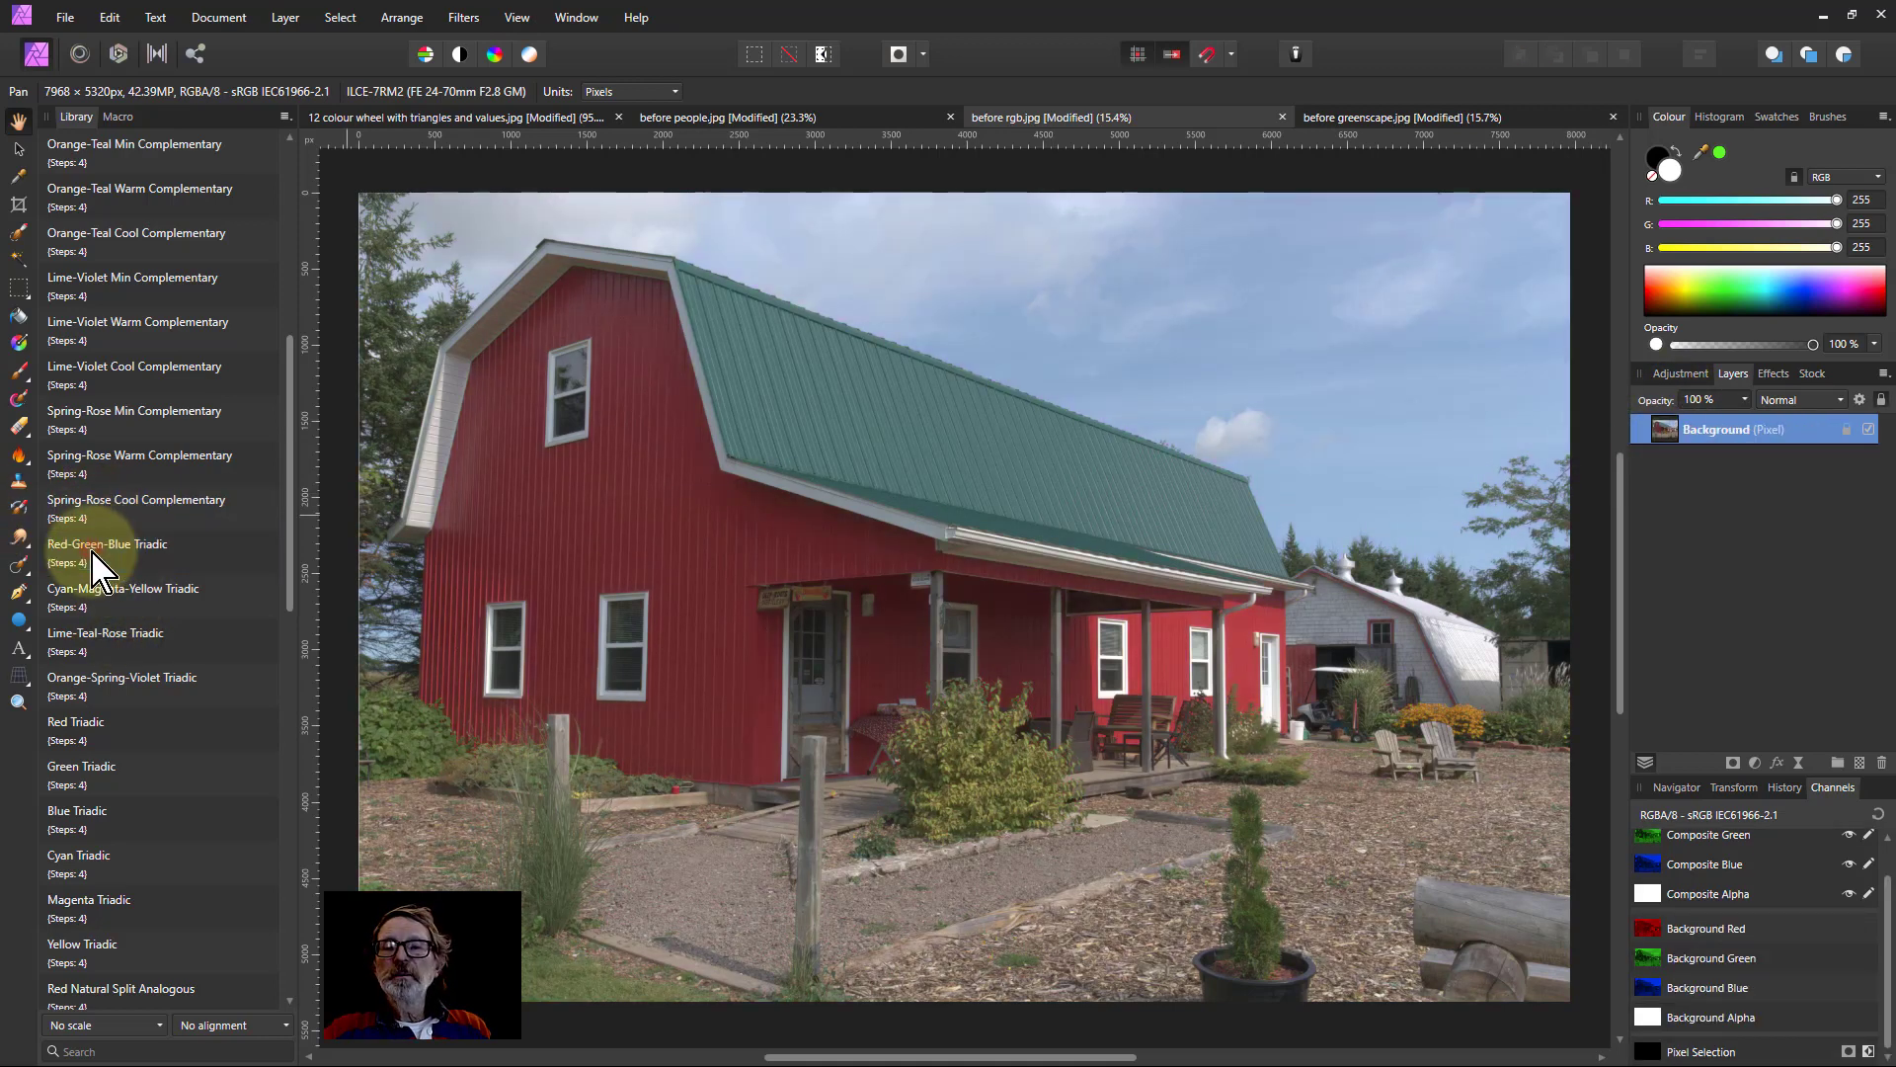
{"action": "left_click", "coordinate": [98, 570]}
{"action": "key", "text": "Delete"}
{"action": "left_click", "coordinate": [97, 600]}
{"action": "key", "text": "Delete"}
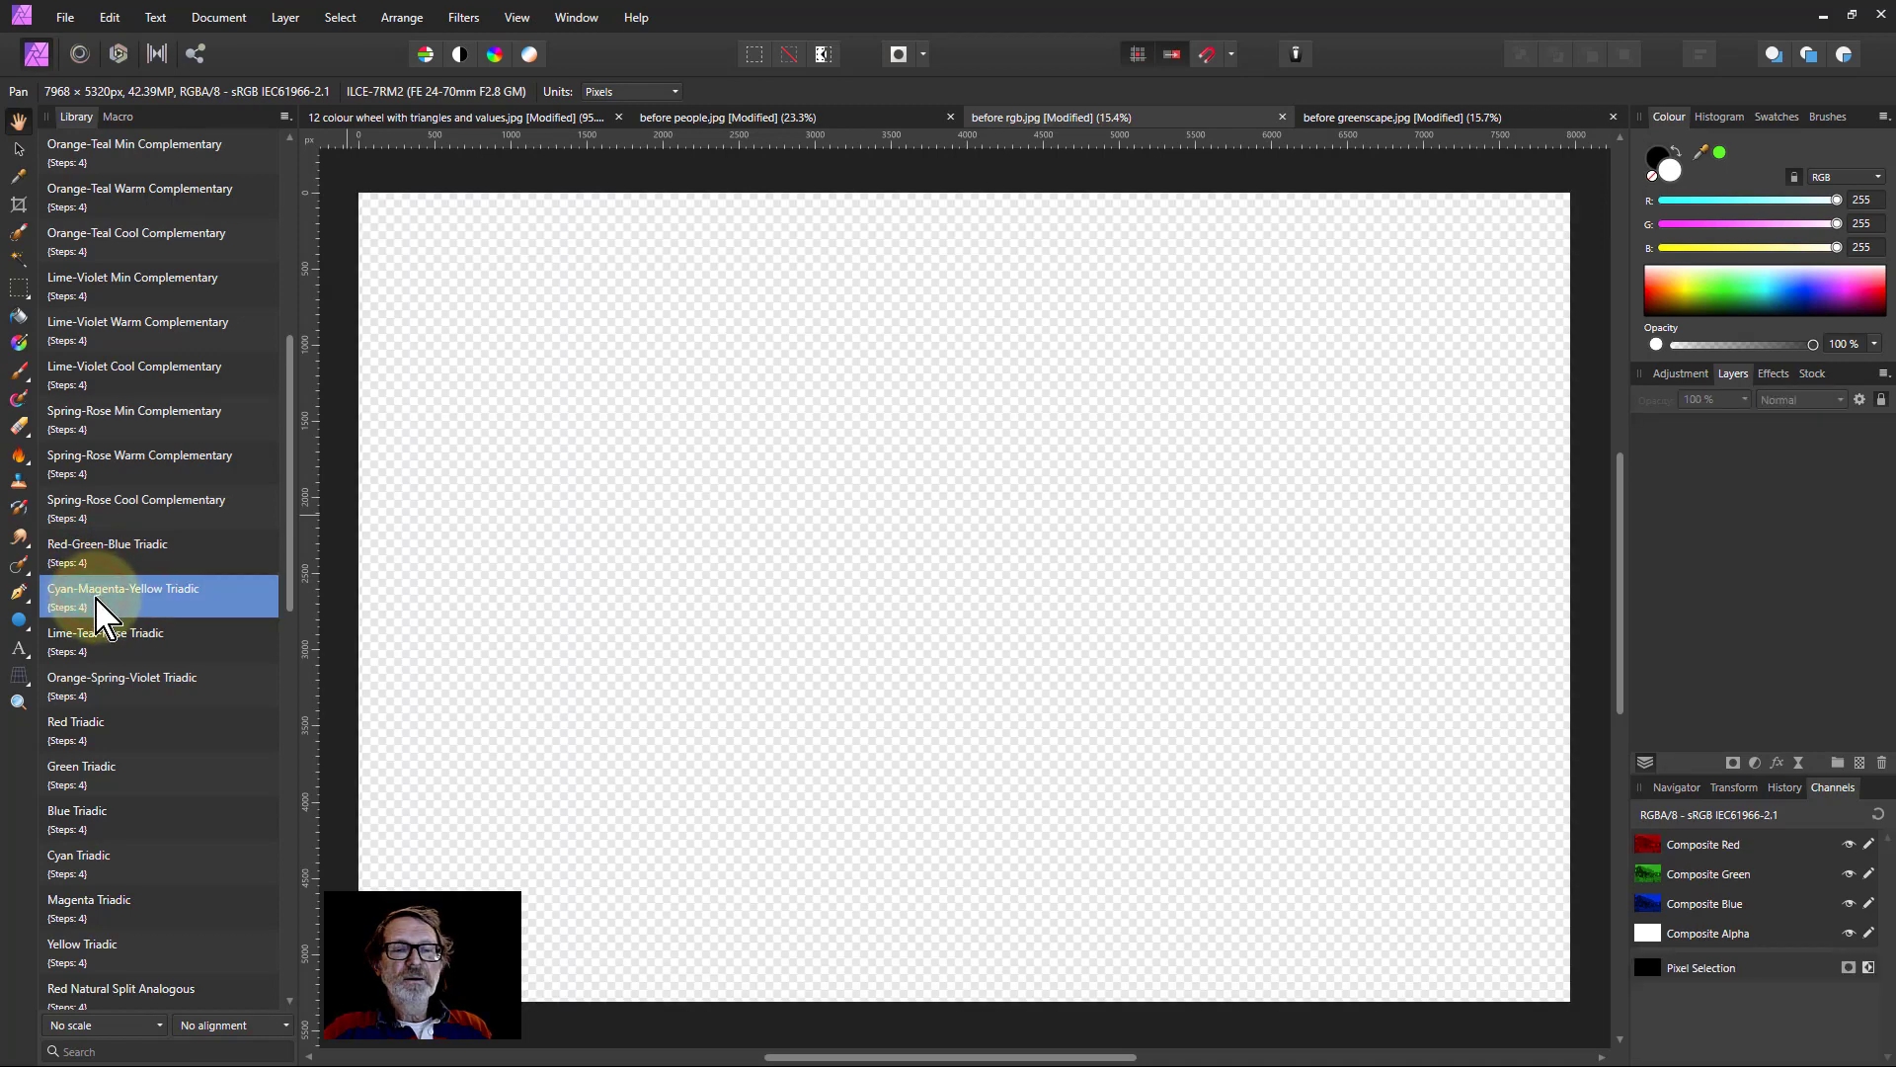
{"action": "key", "text": "ctrl+z"}
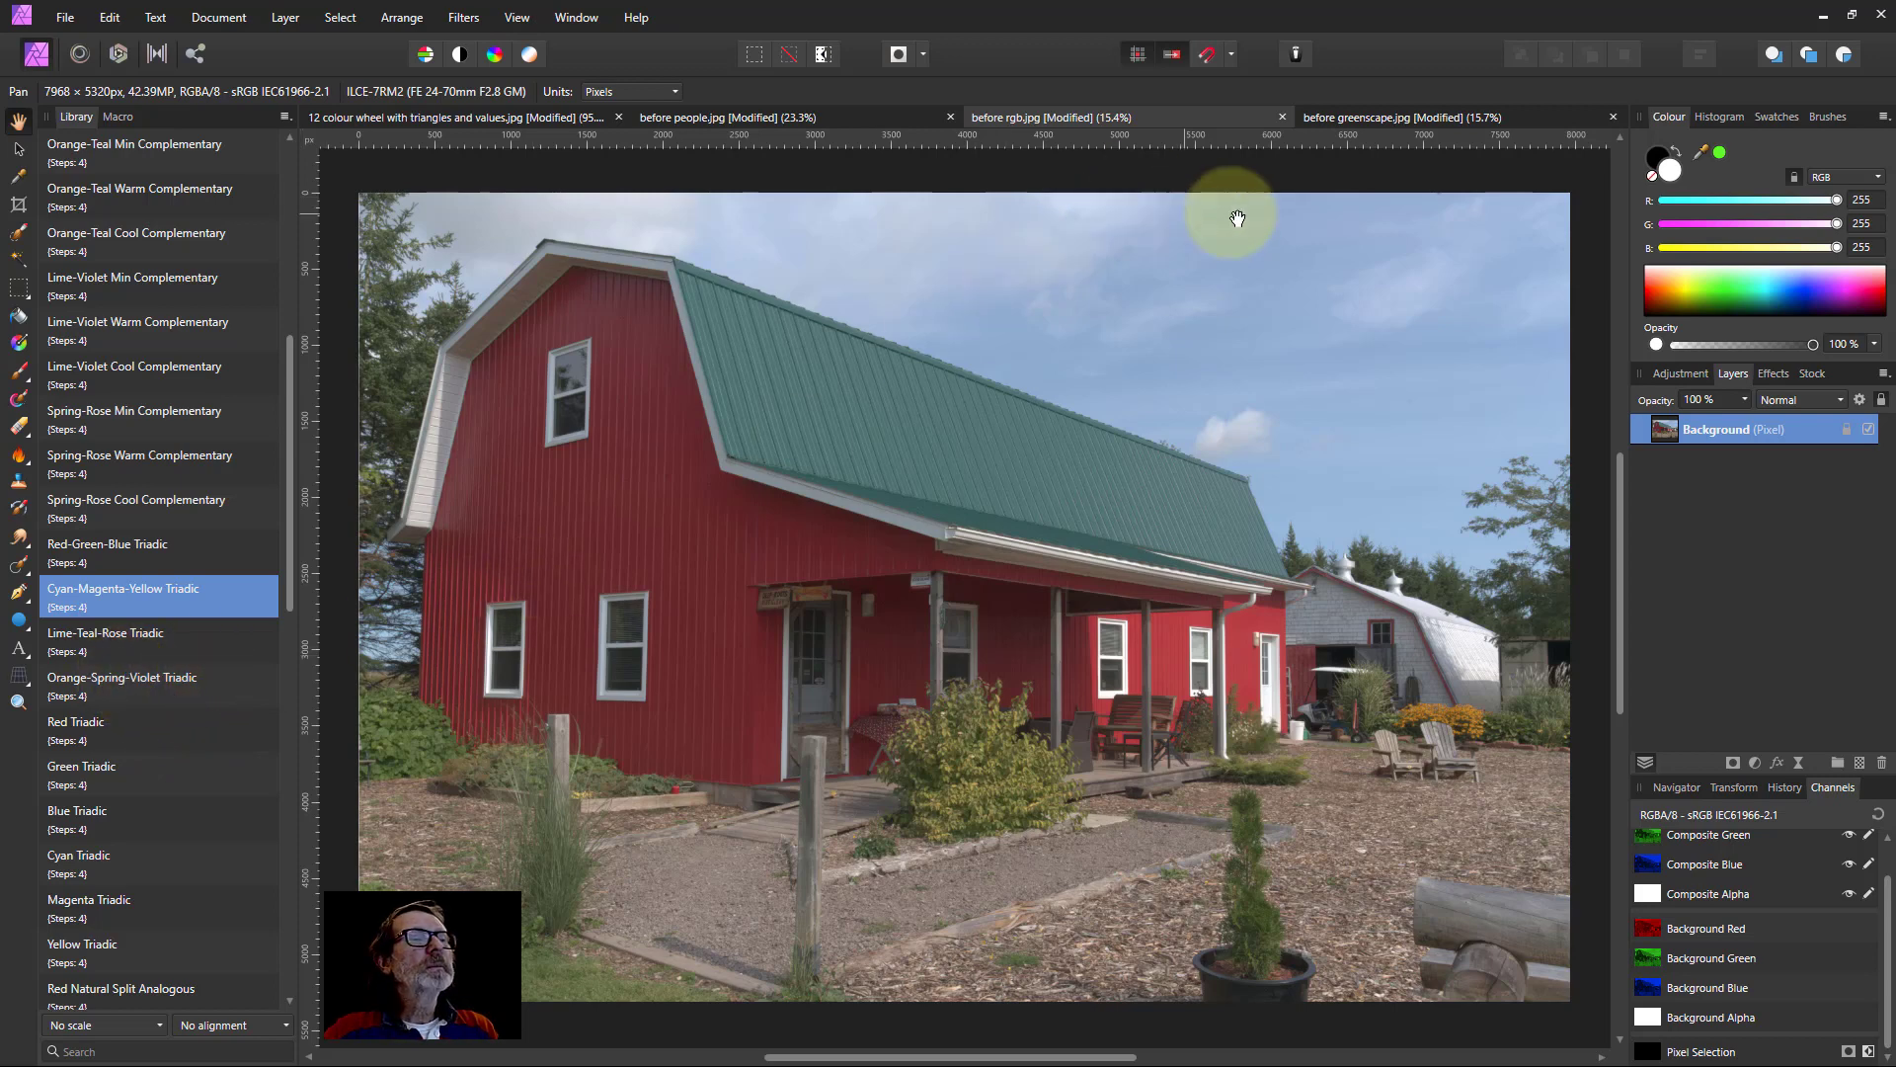
Switch to before greenscape.jpg and apply the Green Natural Split Analogous macro to the photo.
{"action": "left_click", "coordinate": [1411, 127]}
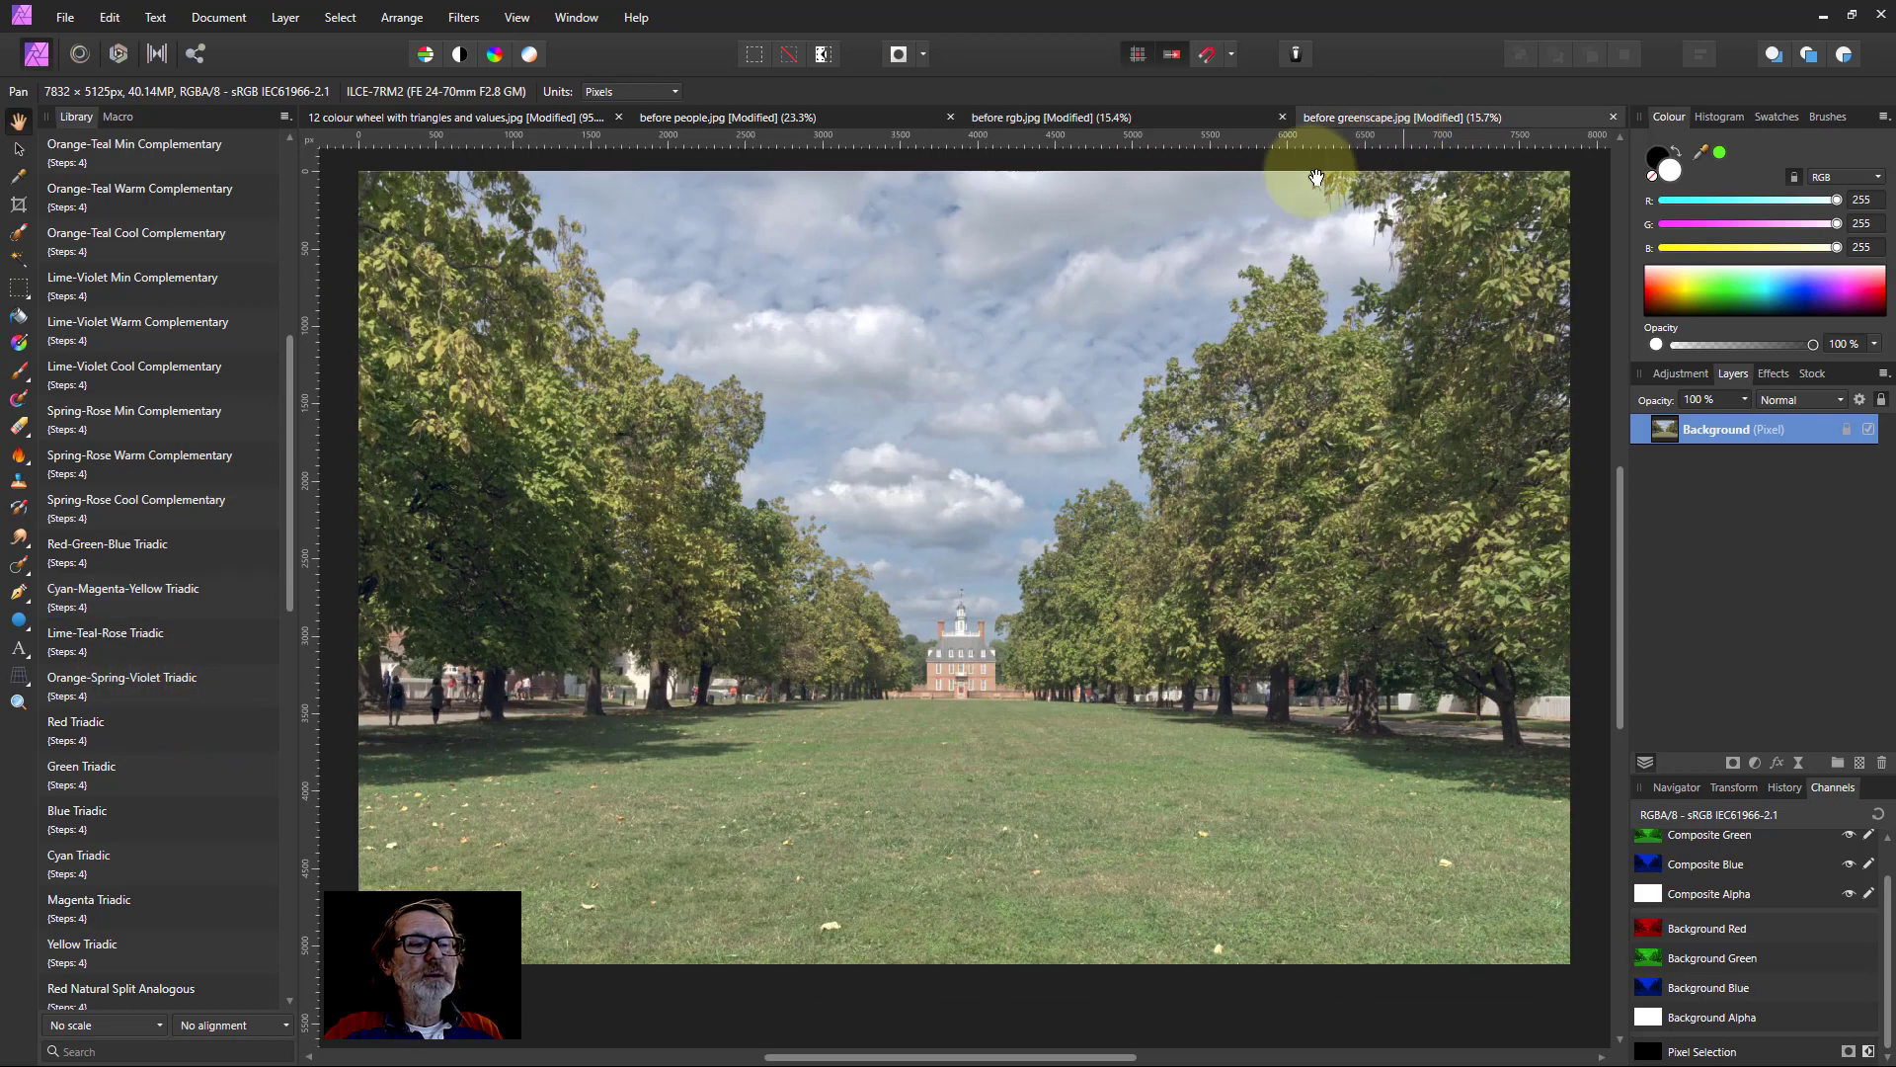
{"action": "scroll", "coordinate": [163, 553], "scroll_direction": "down", "scroll_amount": 10}
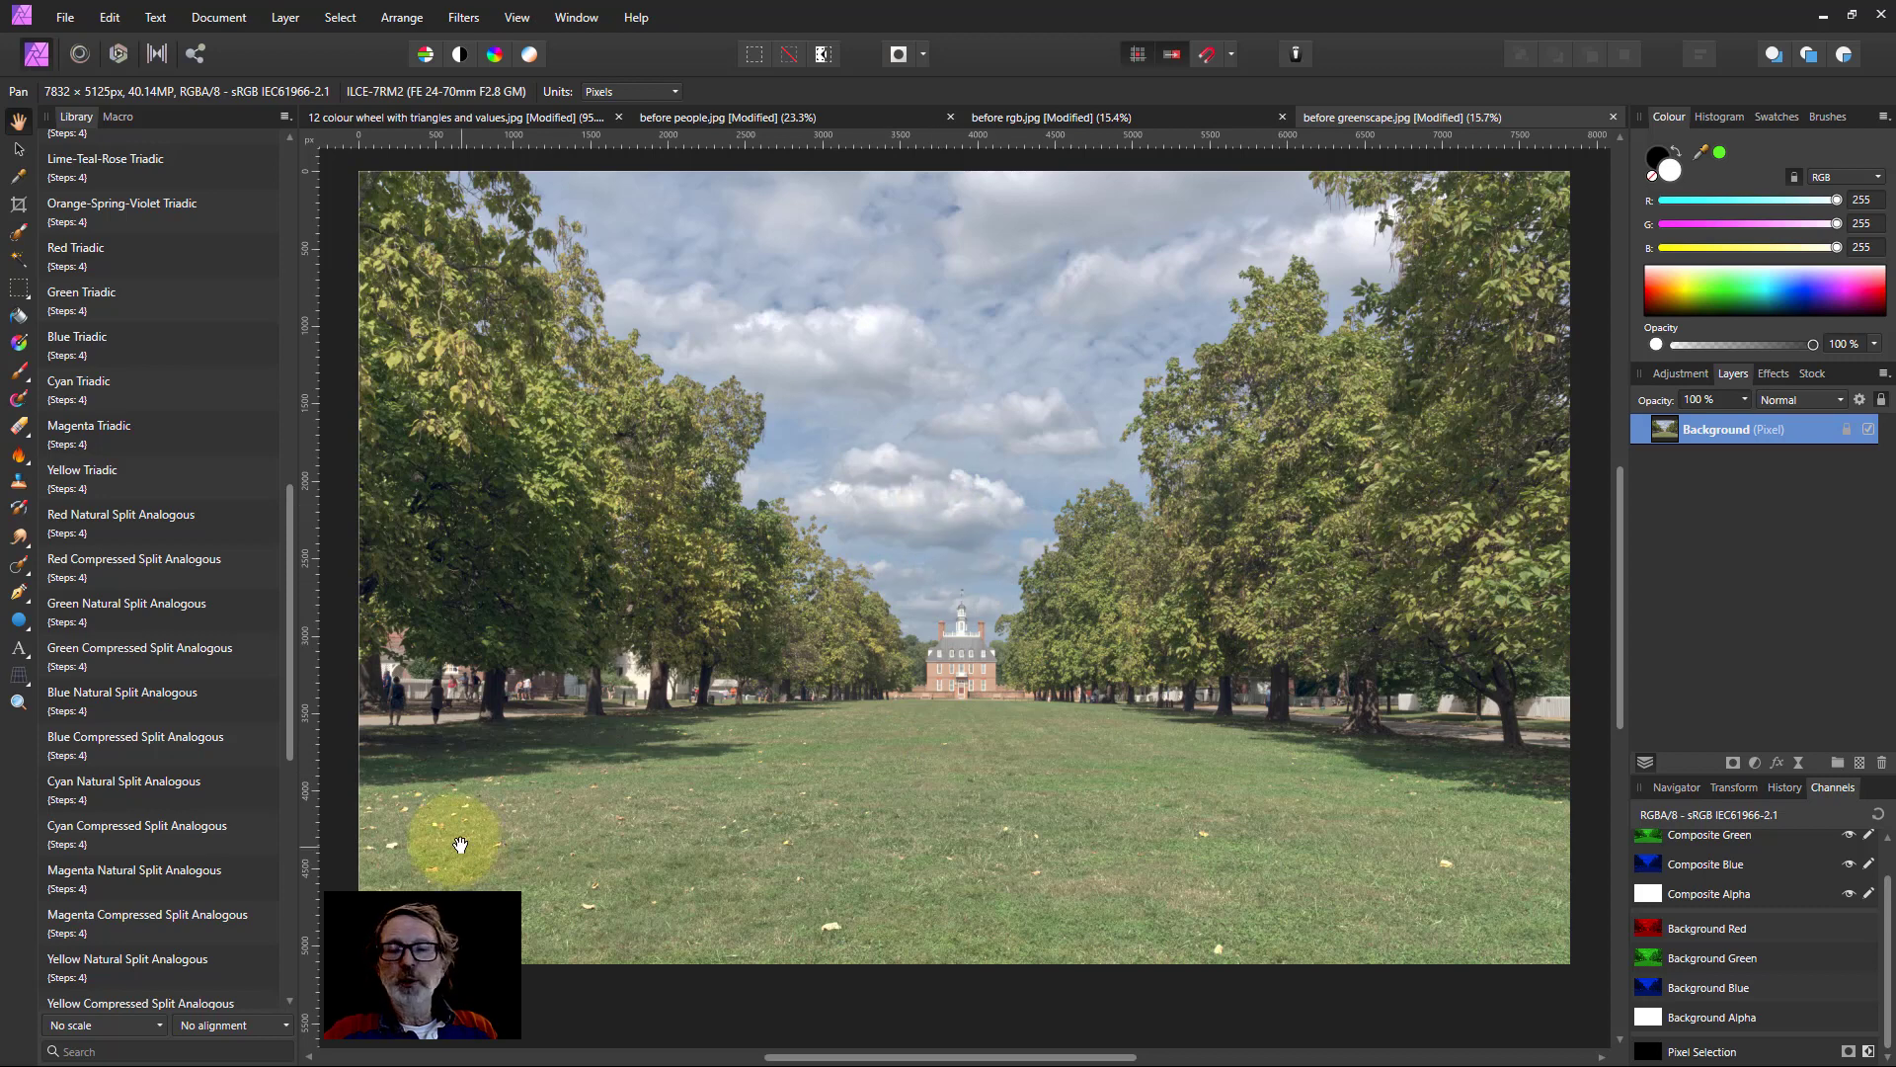
{"action": "scroll", "coordinate": [138, 676], "scroll_direction": "down", "scroll_amount": 1}
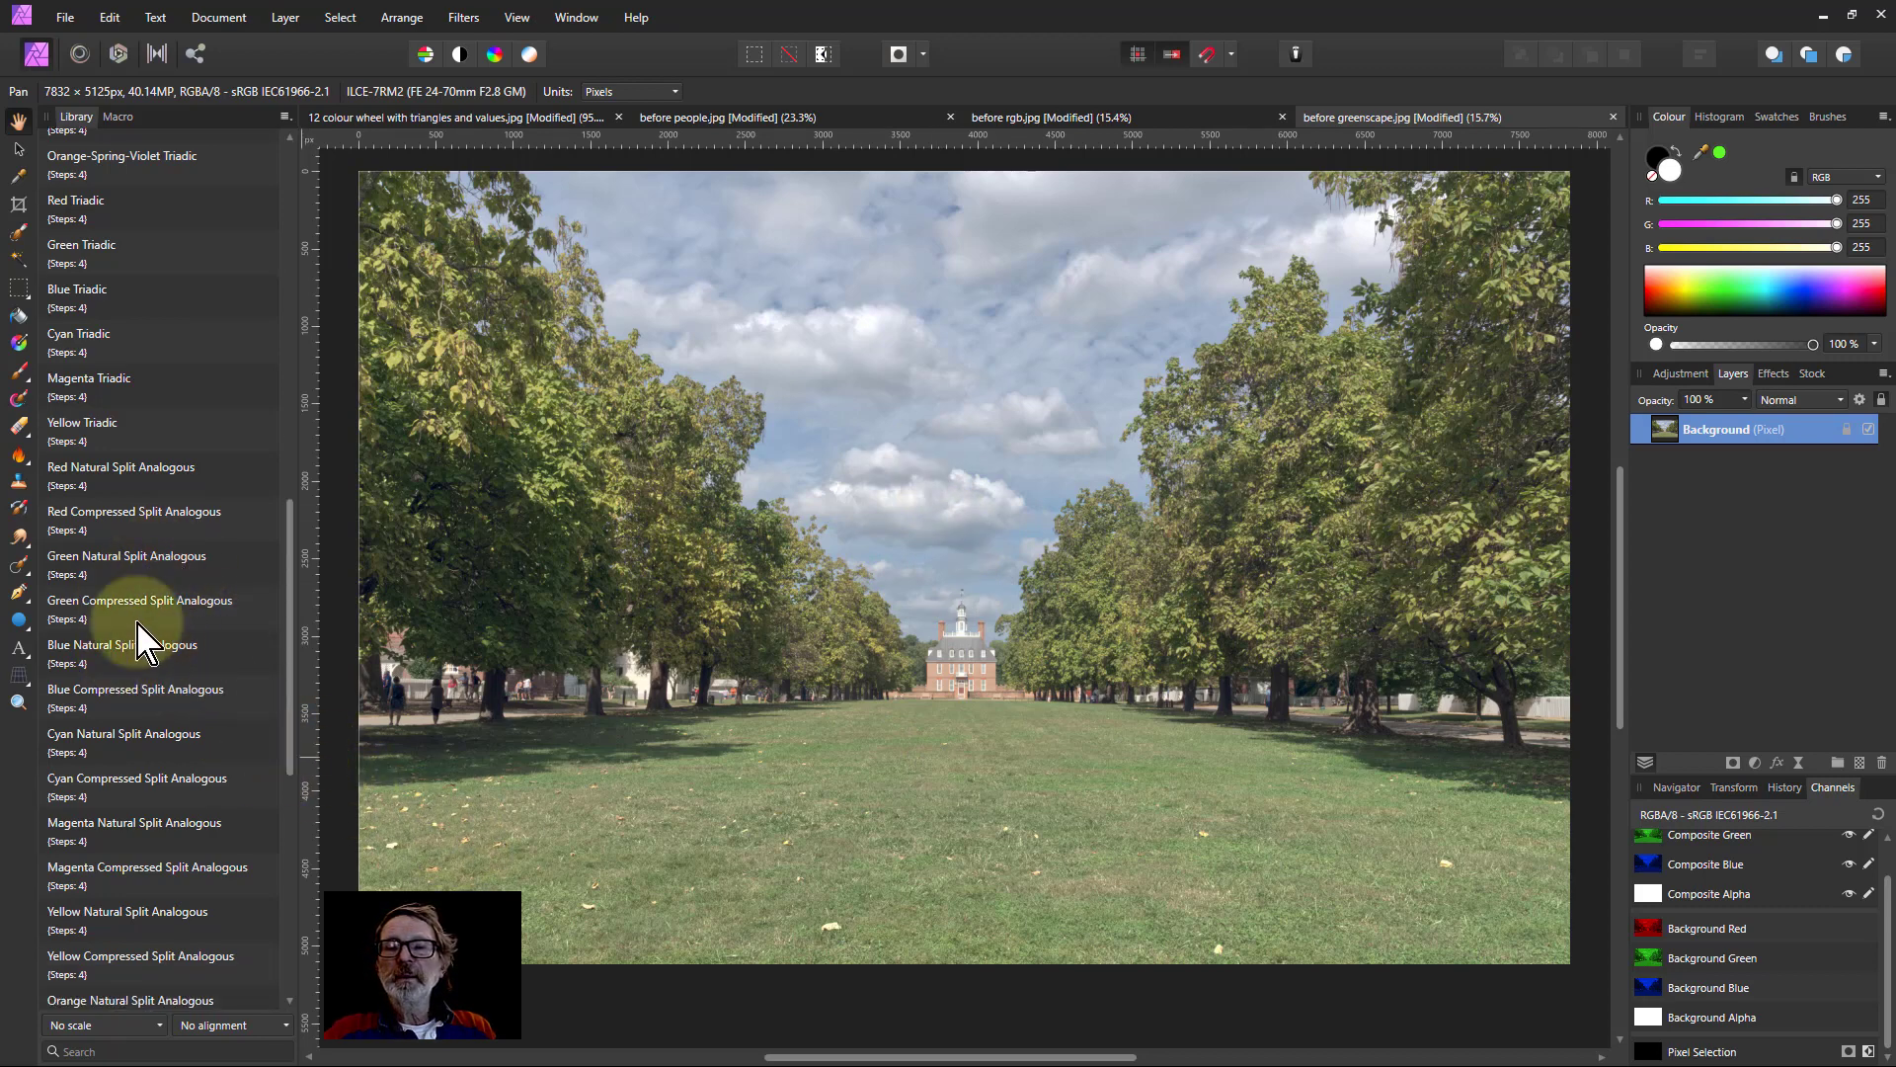
{"action": "left_click", "coordinate": [111, 565]}
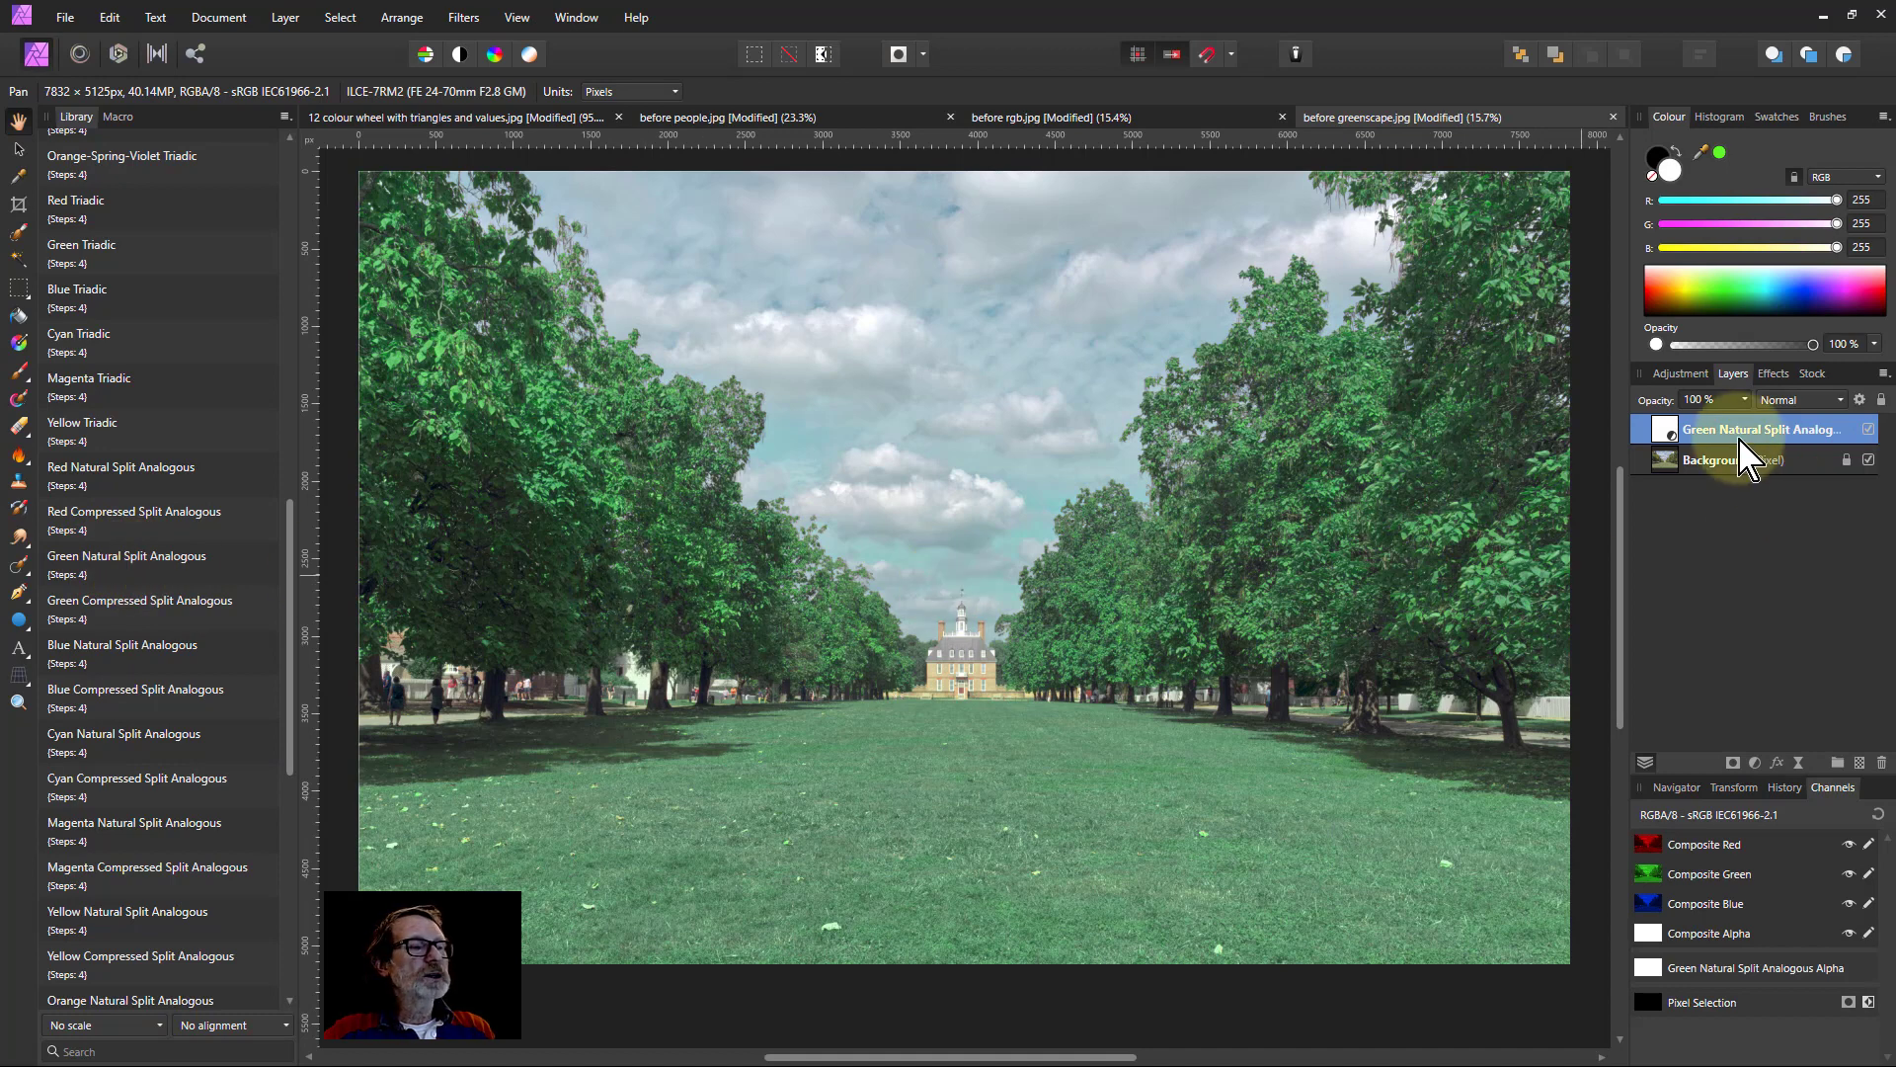
Lower the Green Natural Split Analogous adjustment's opacity to 25% and on to 7%, and delete the adjustment.
{"action": "left_click_drag", "start_coordinate": [1745, 400], "coordinate": [1638, 440]}
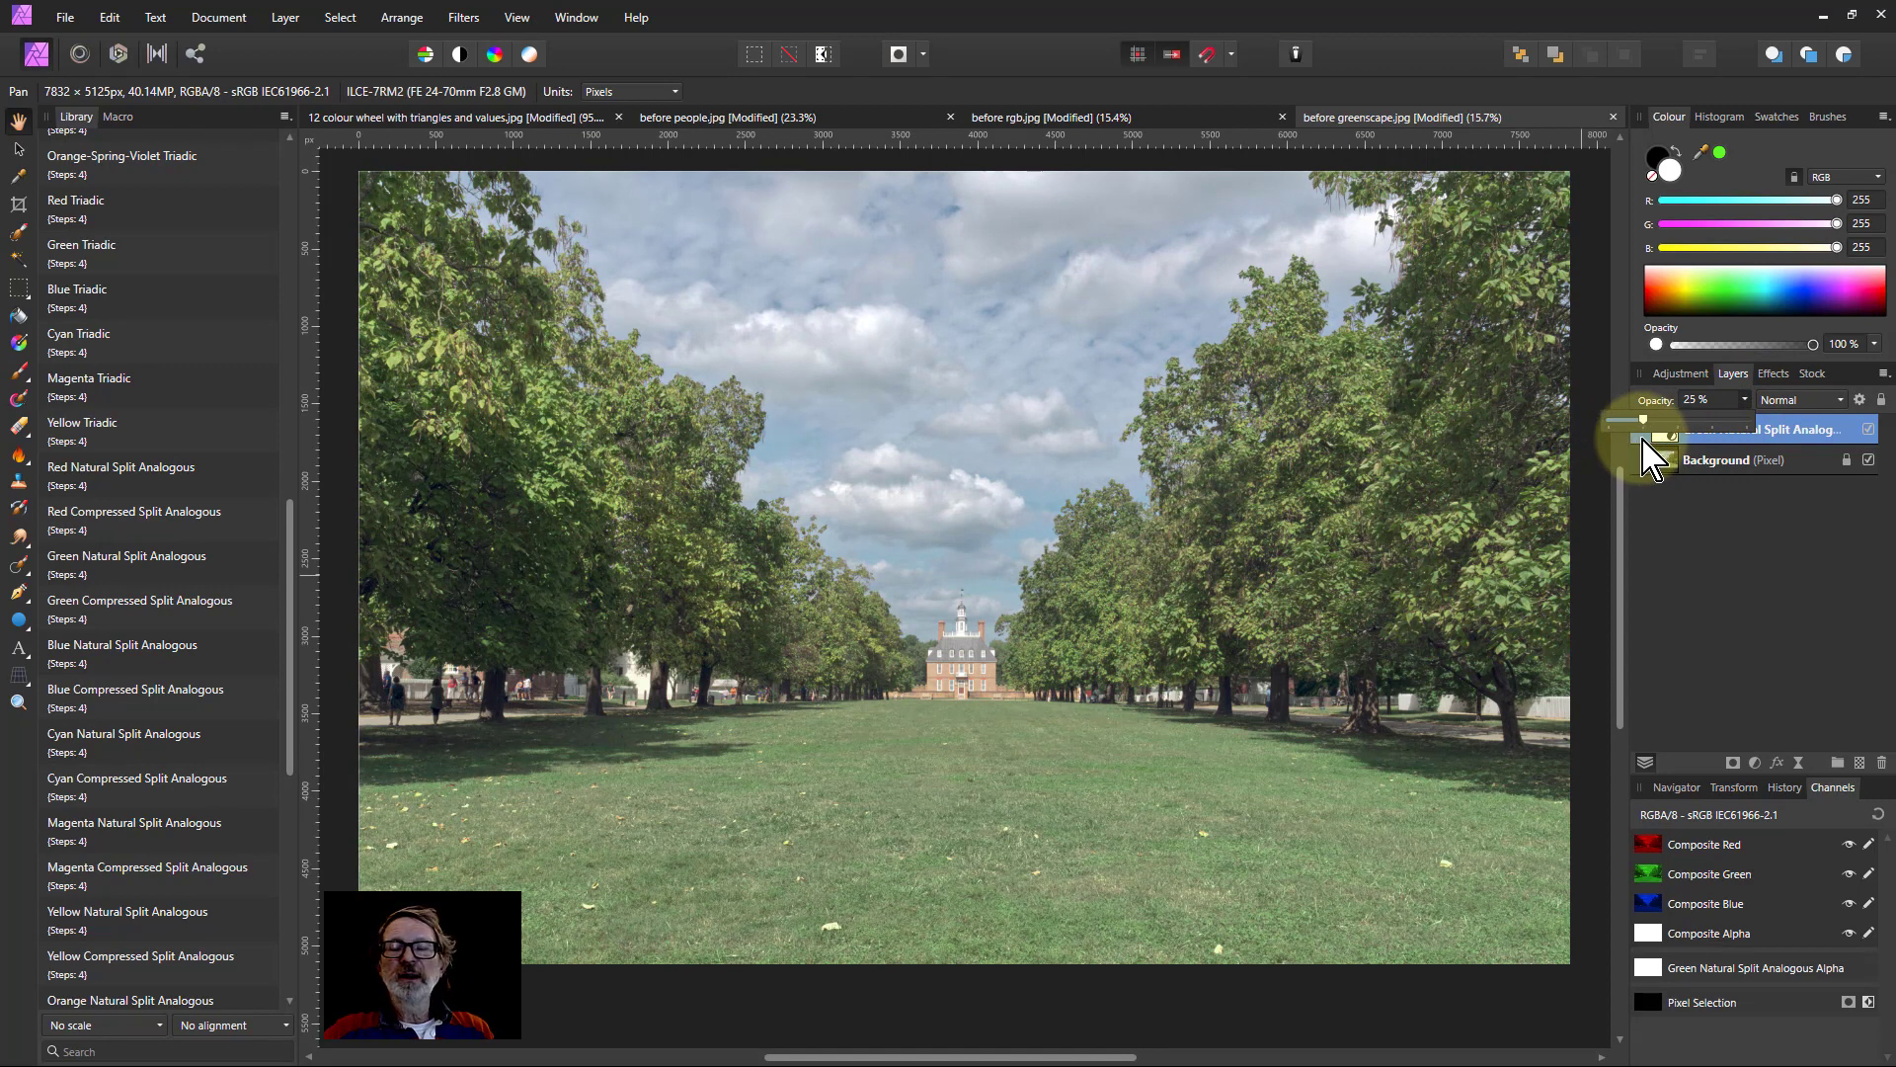
{"action": "left_click_drag", "start_coordinate": [1639, 441], "coordinate": [1587, 424]}
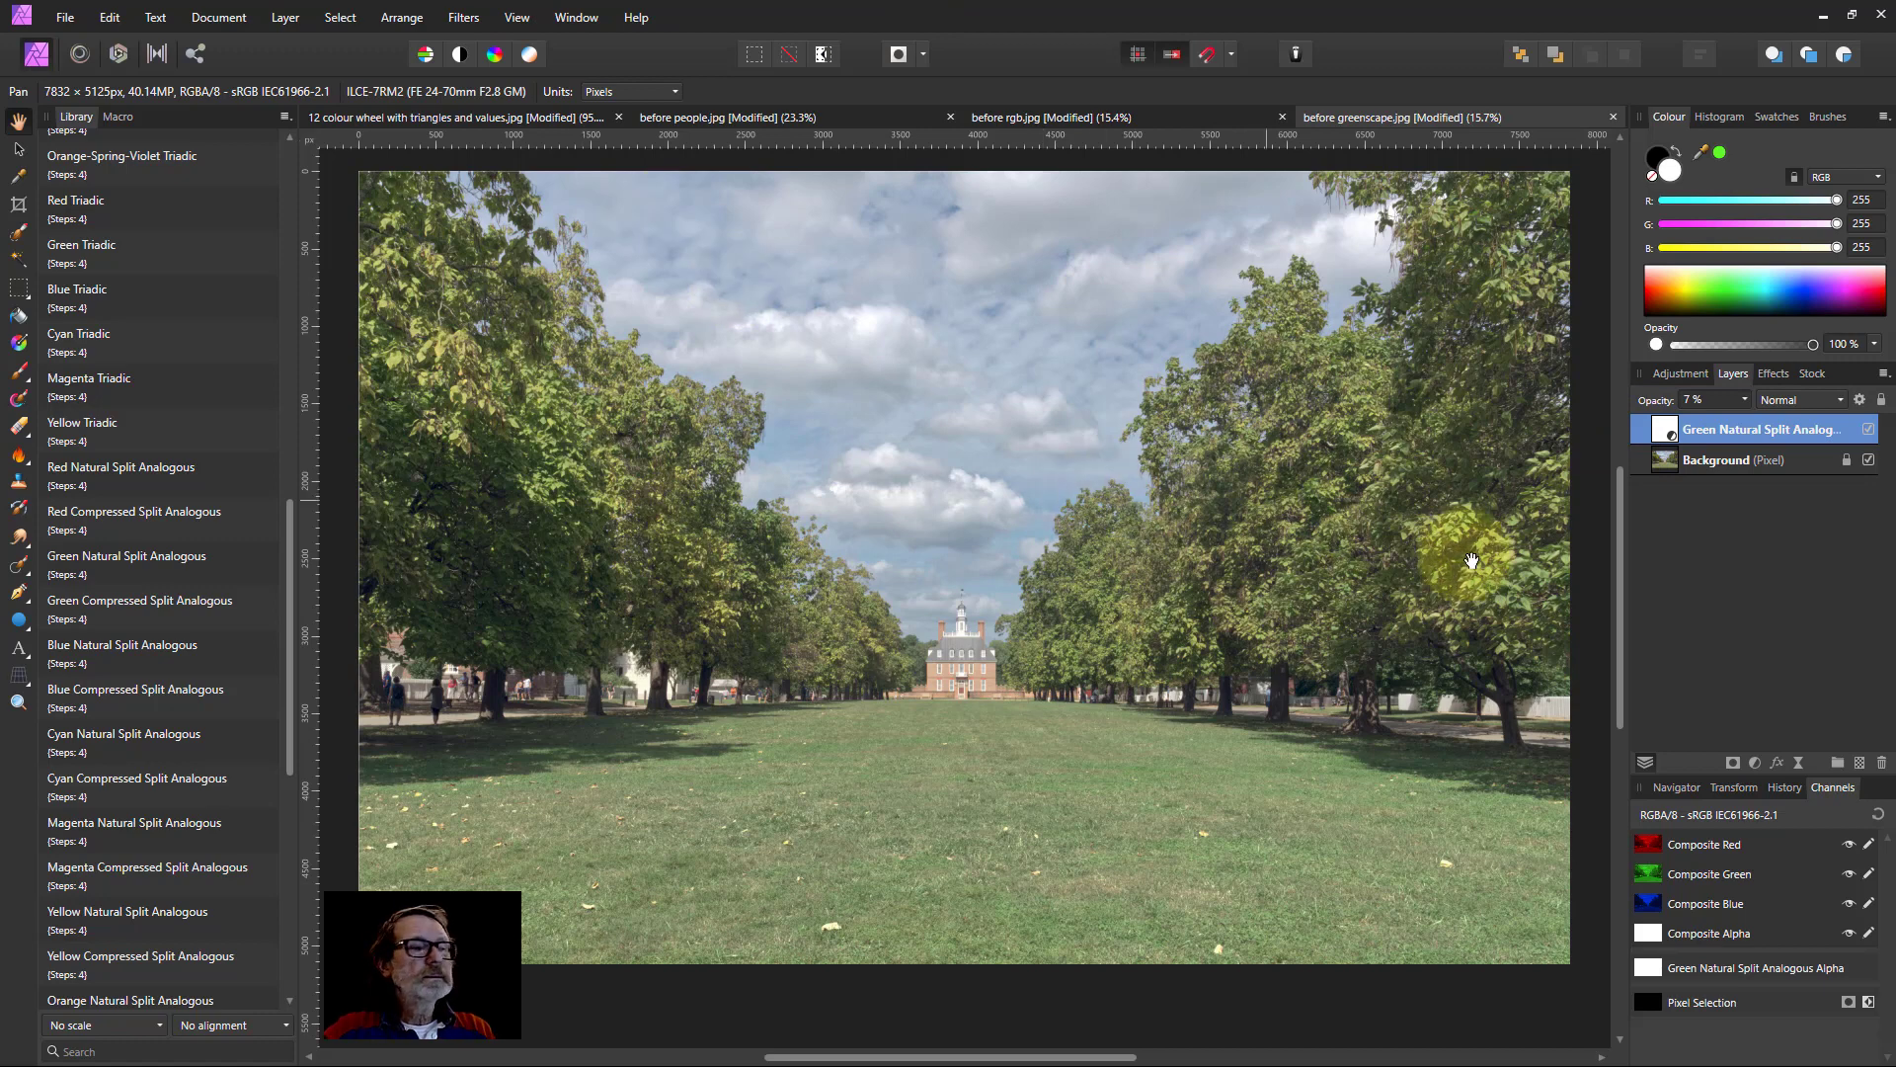
{"action": "key", "text": "Delete"}
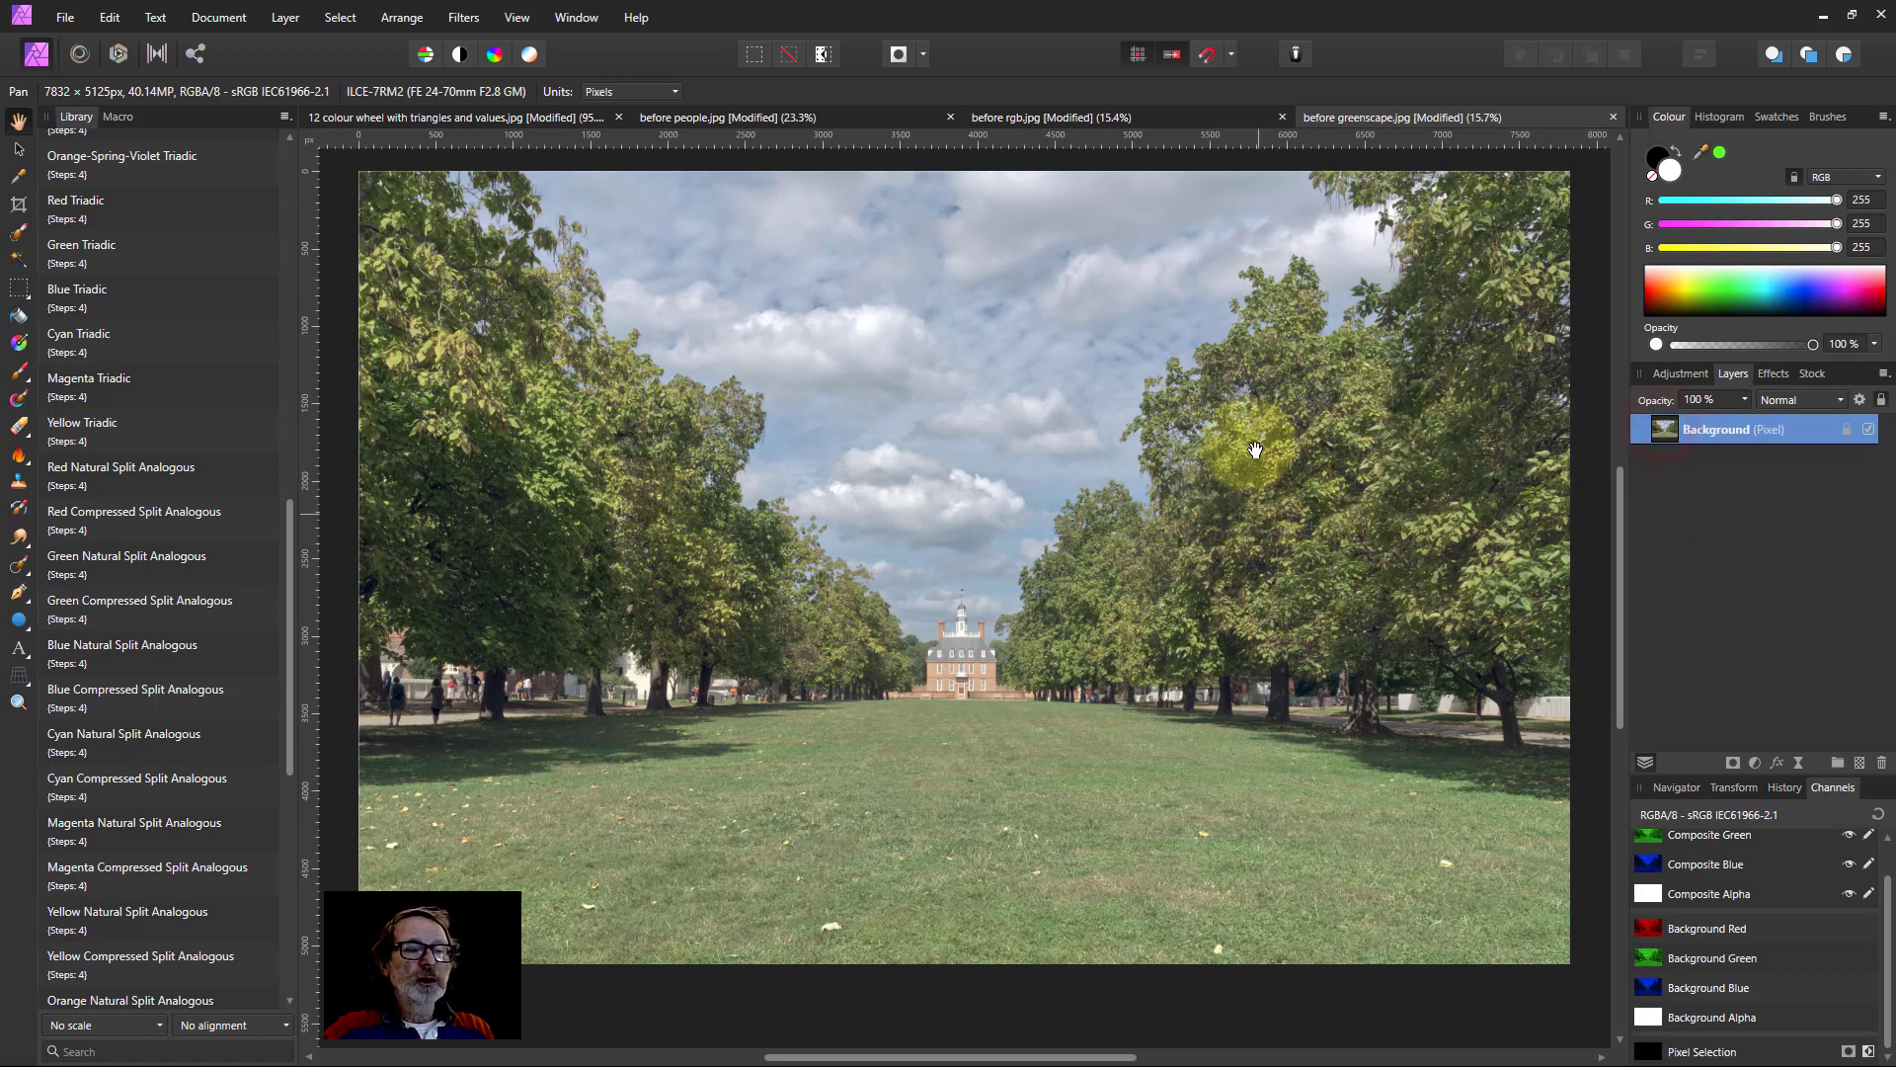
Try the Magenta Natural Split Analogous macro on the greenscape photo at 75% opacity, and delete the adjustment.
{"action": "left_click", "coordinate": [103, 845]}
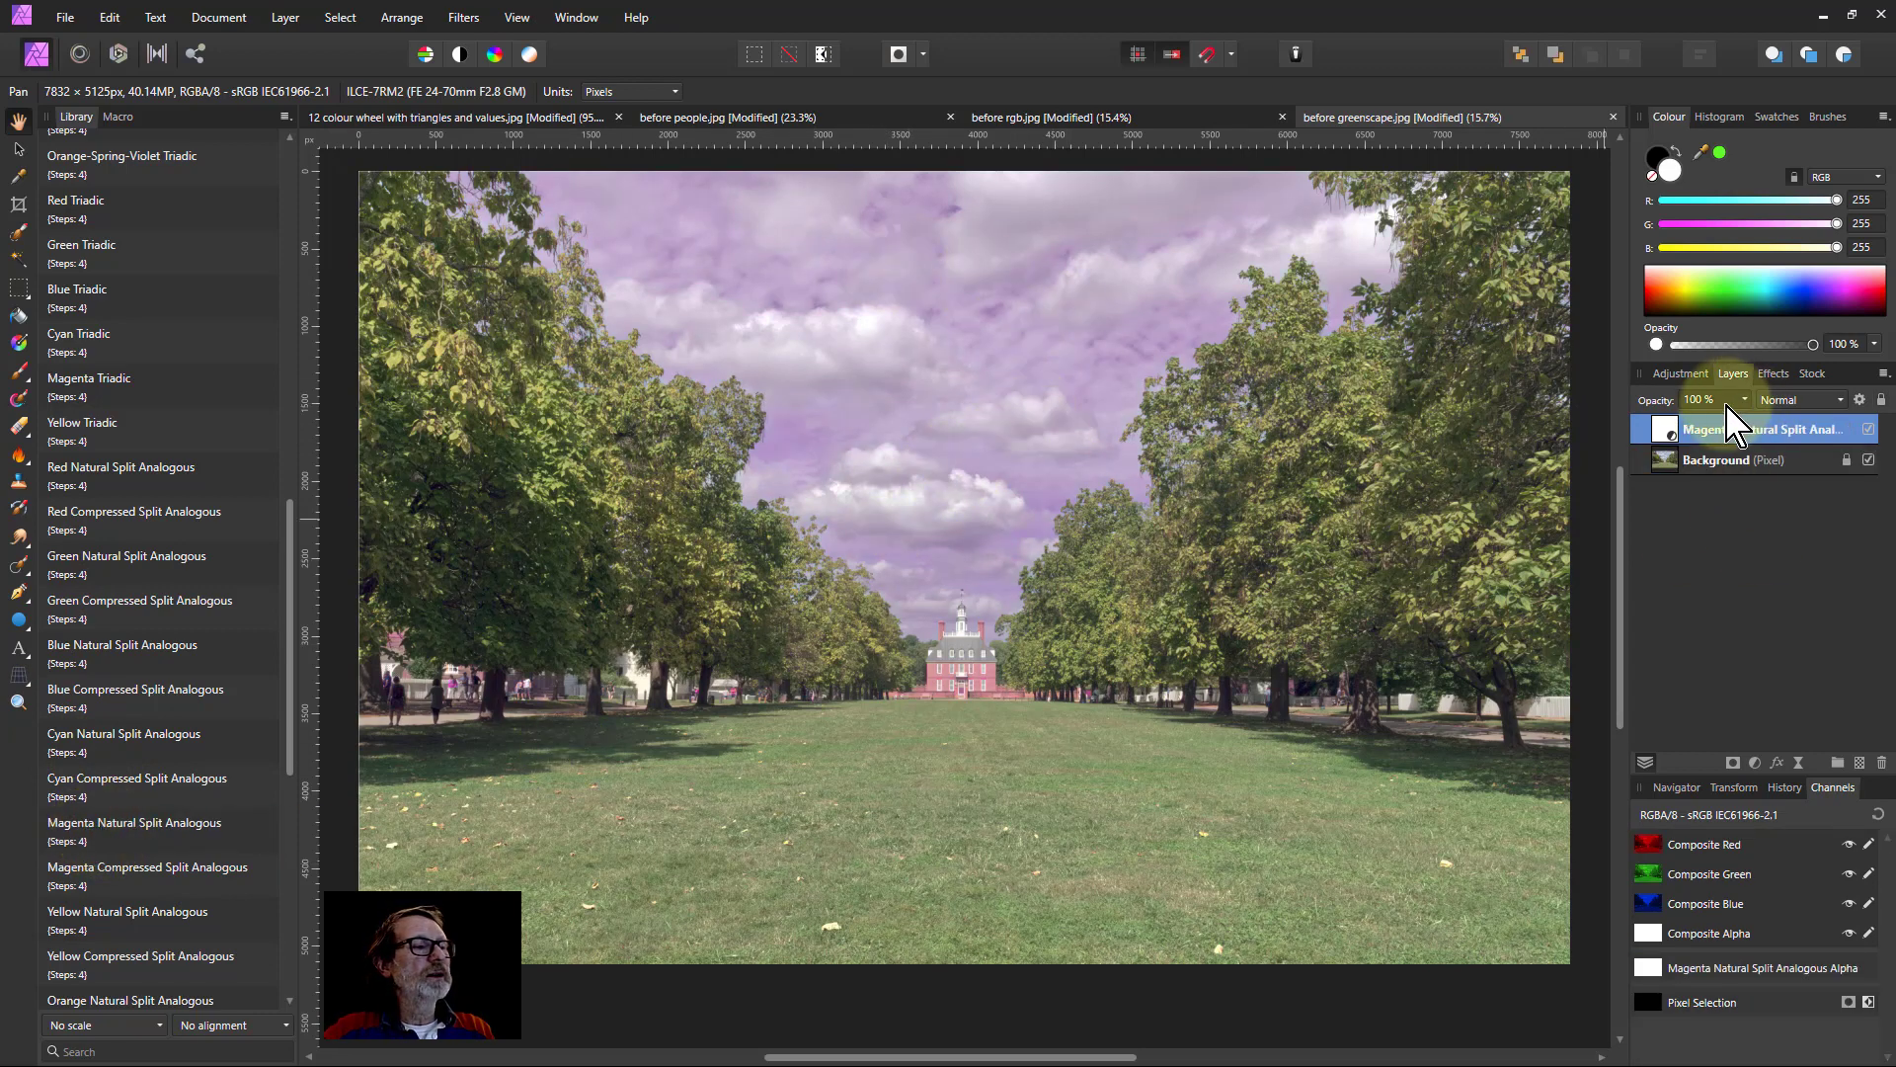
{"action": "left_click_drag", "start_coordinate": [1747, 406], "coordinate": [1712, 435]}
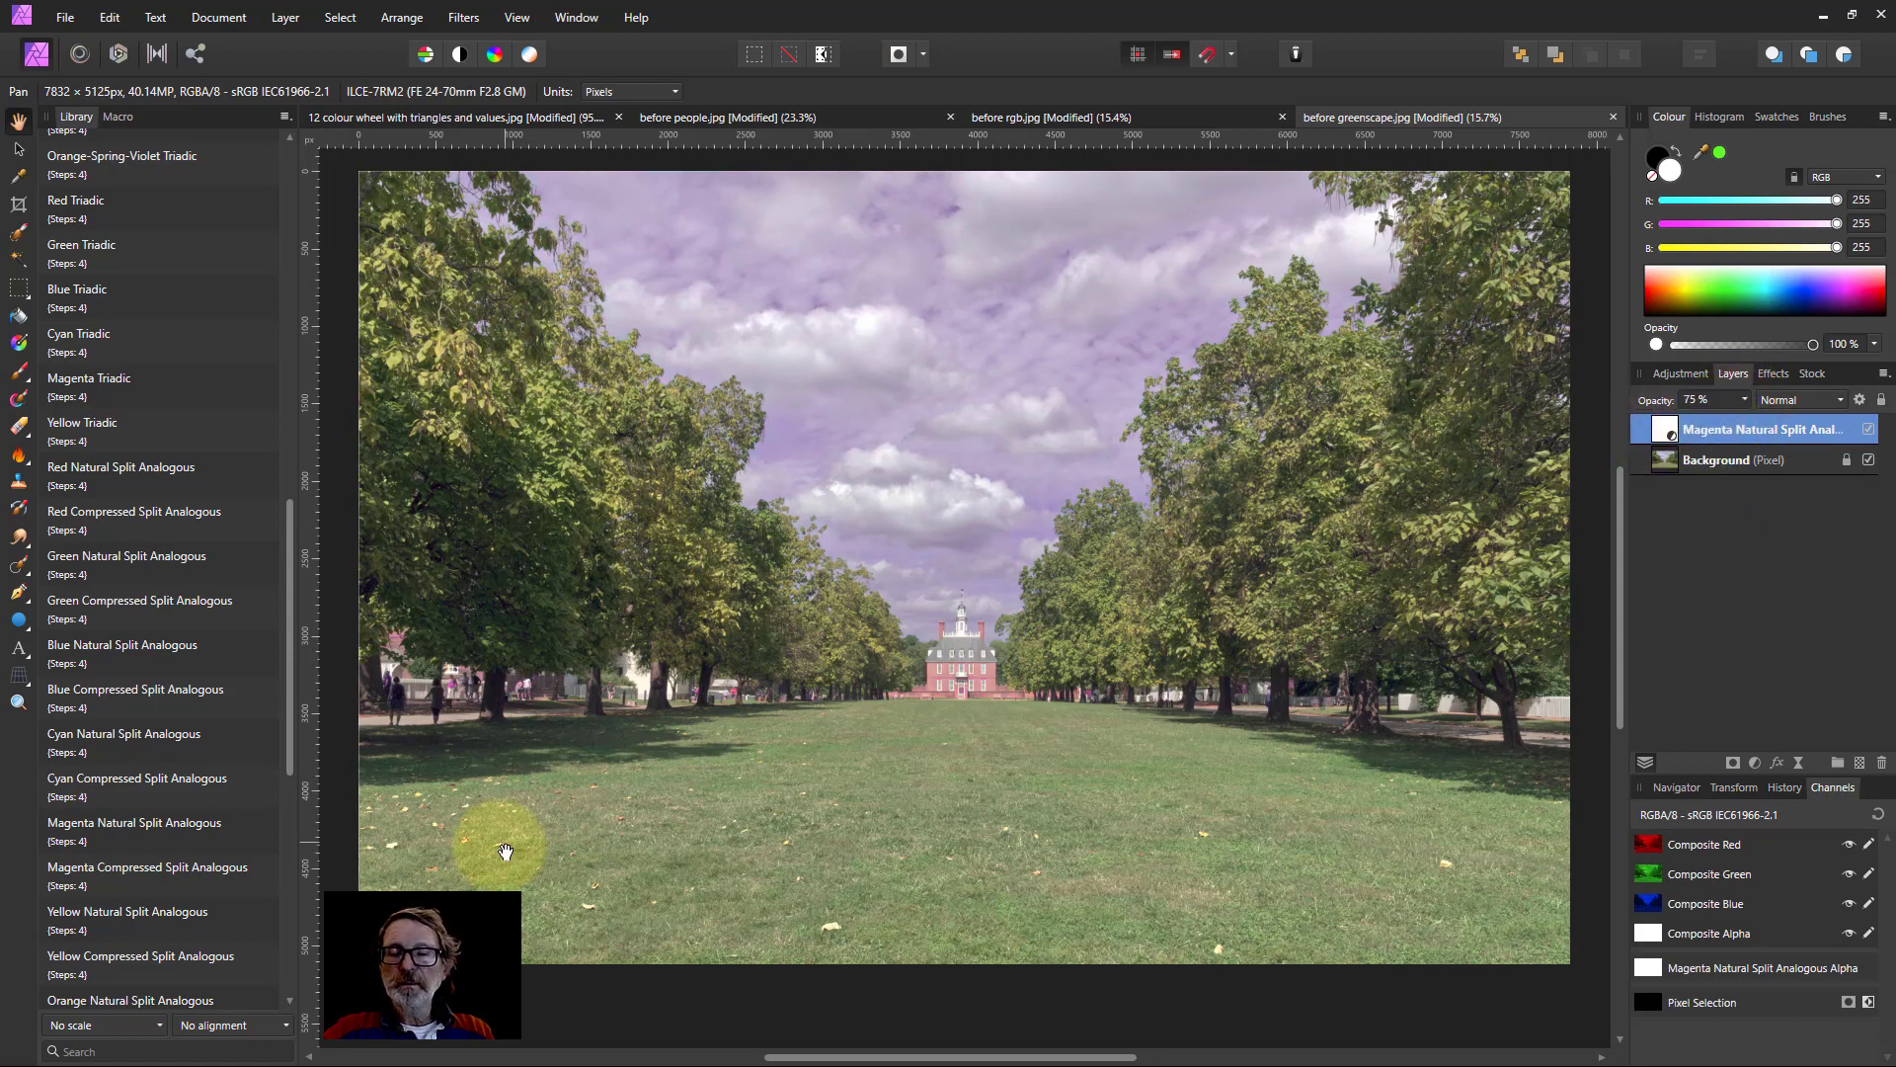
{"action": "key", "text": "Delete"}
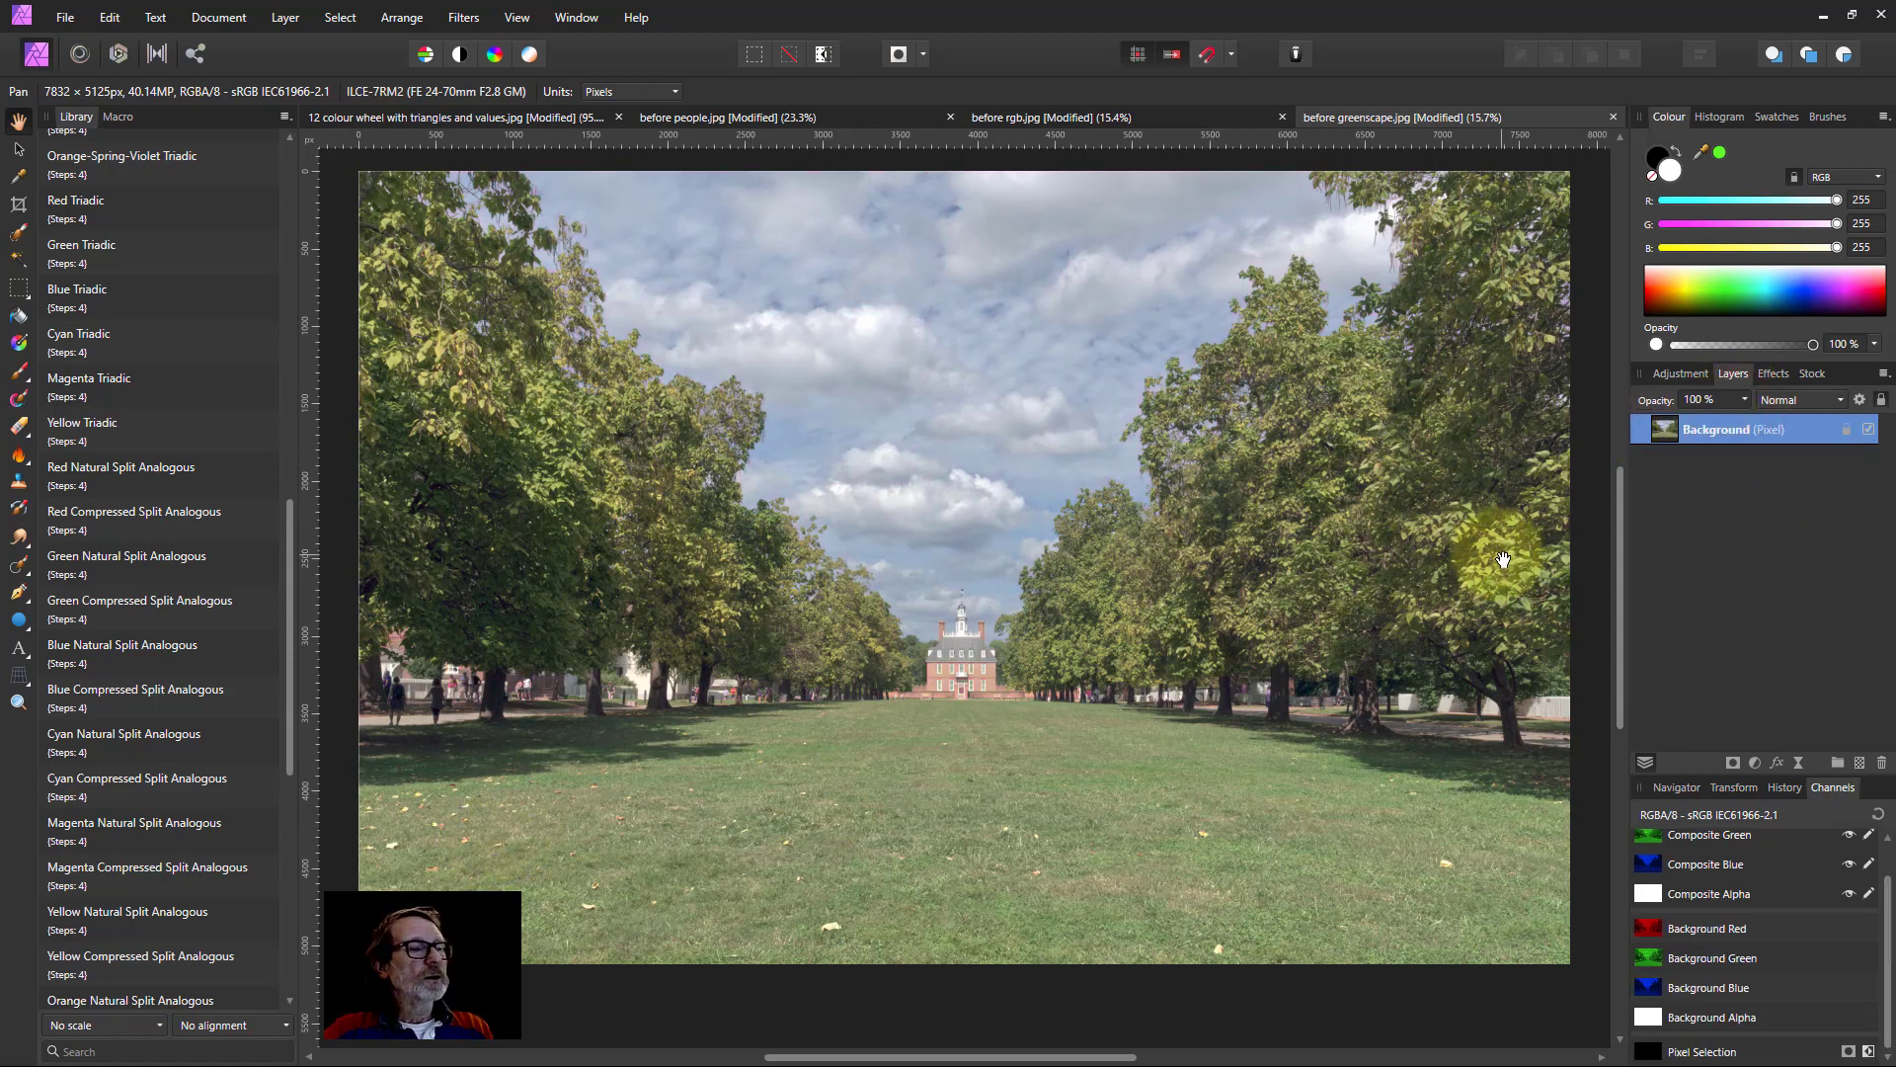
Apply the Yellow Compressed Split Analogous macro to the greenscape photo, and set its red range's hue shift to 0°.
{"action": "left_click", "coordinate": [112, 963]}
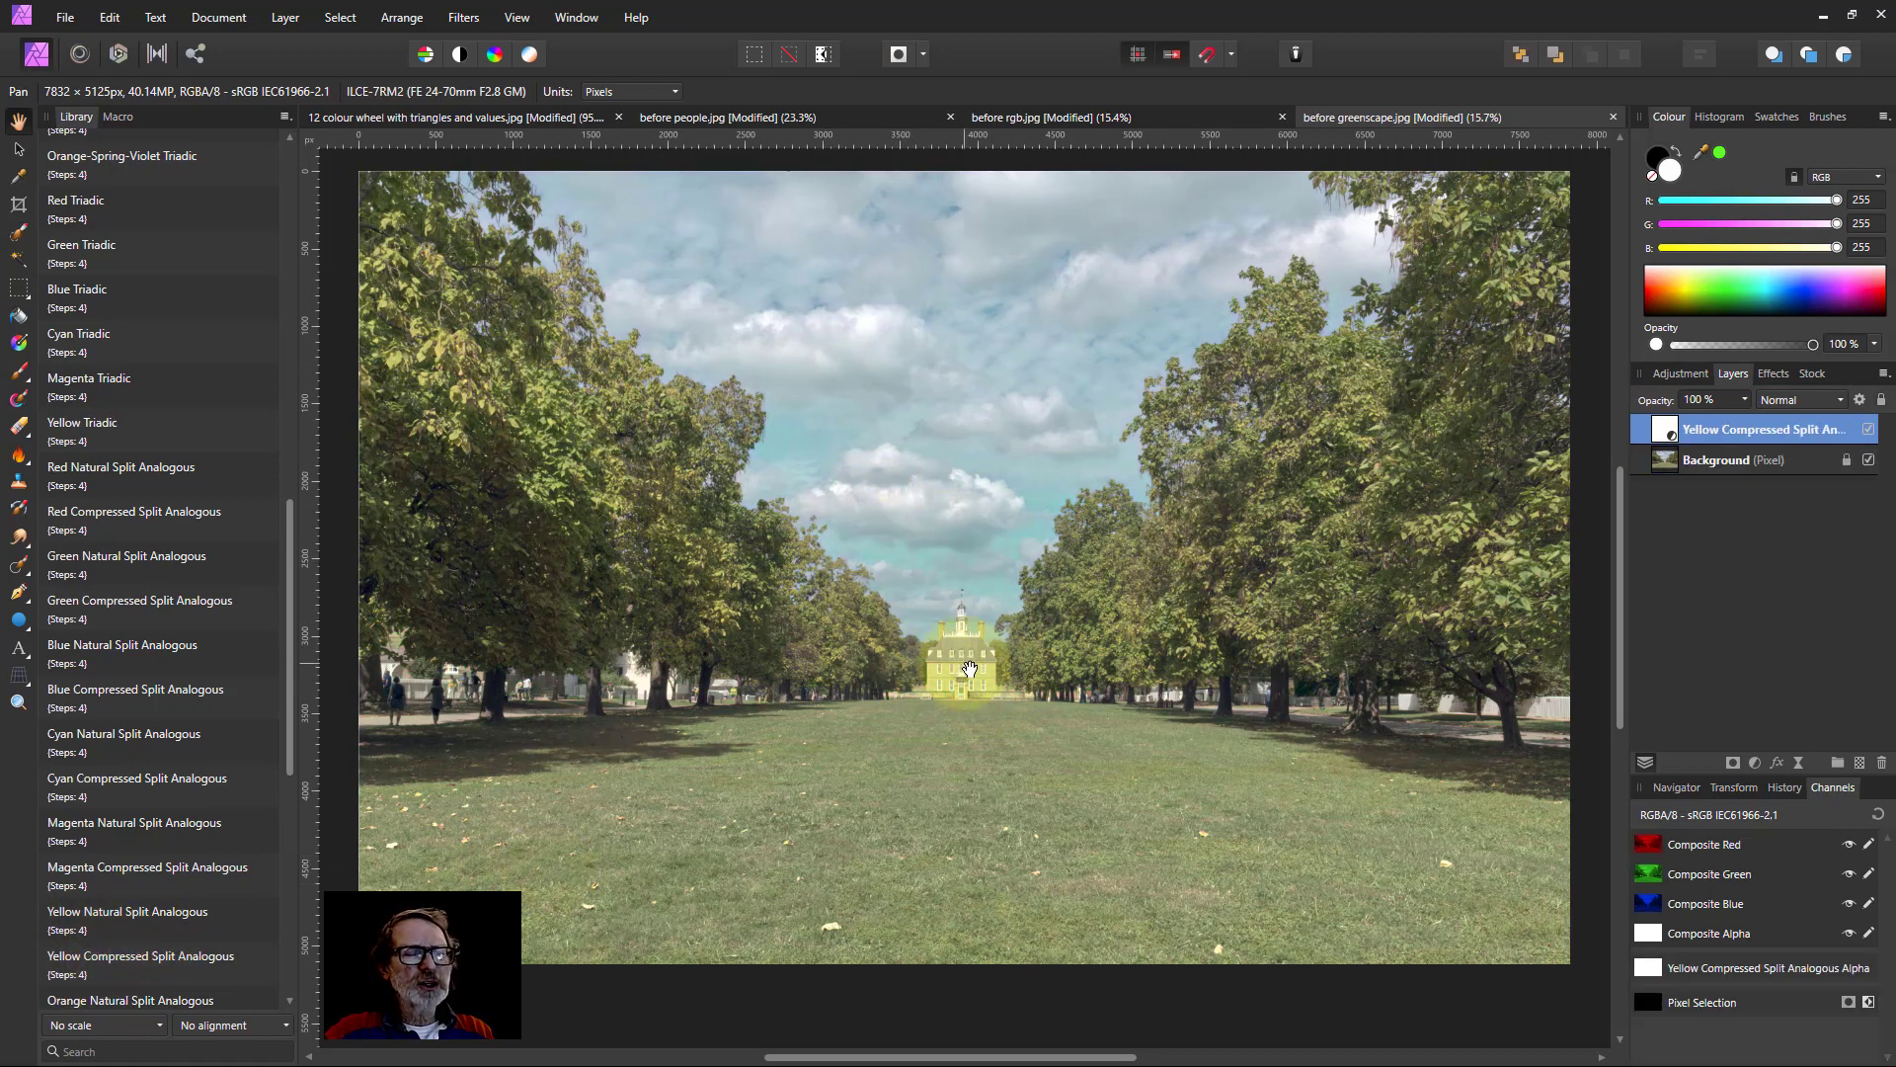
{"action": "double_click", "coordinate": [1665, 433]}
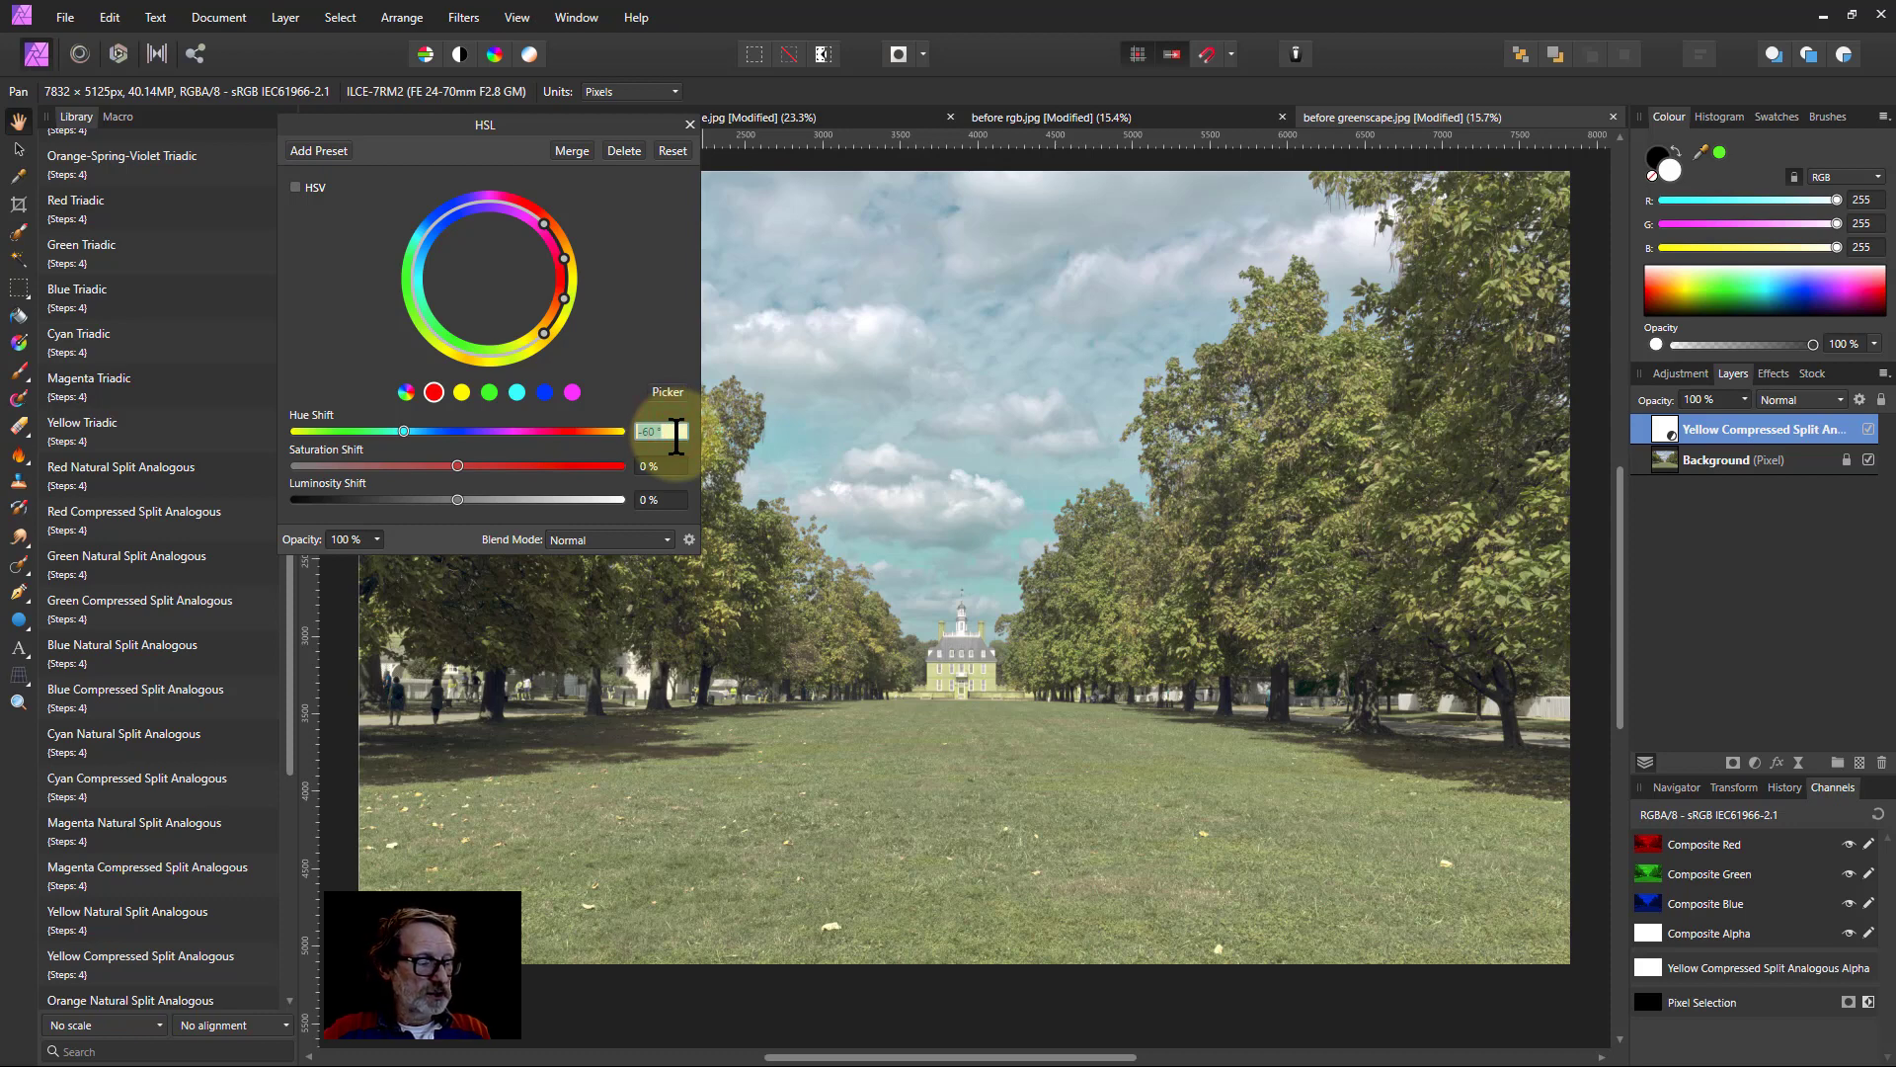
{"action": "key", "text": "Return"}
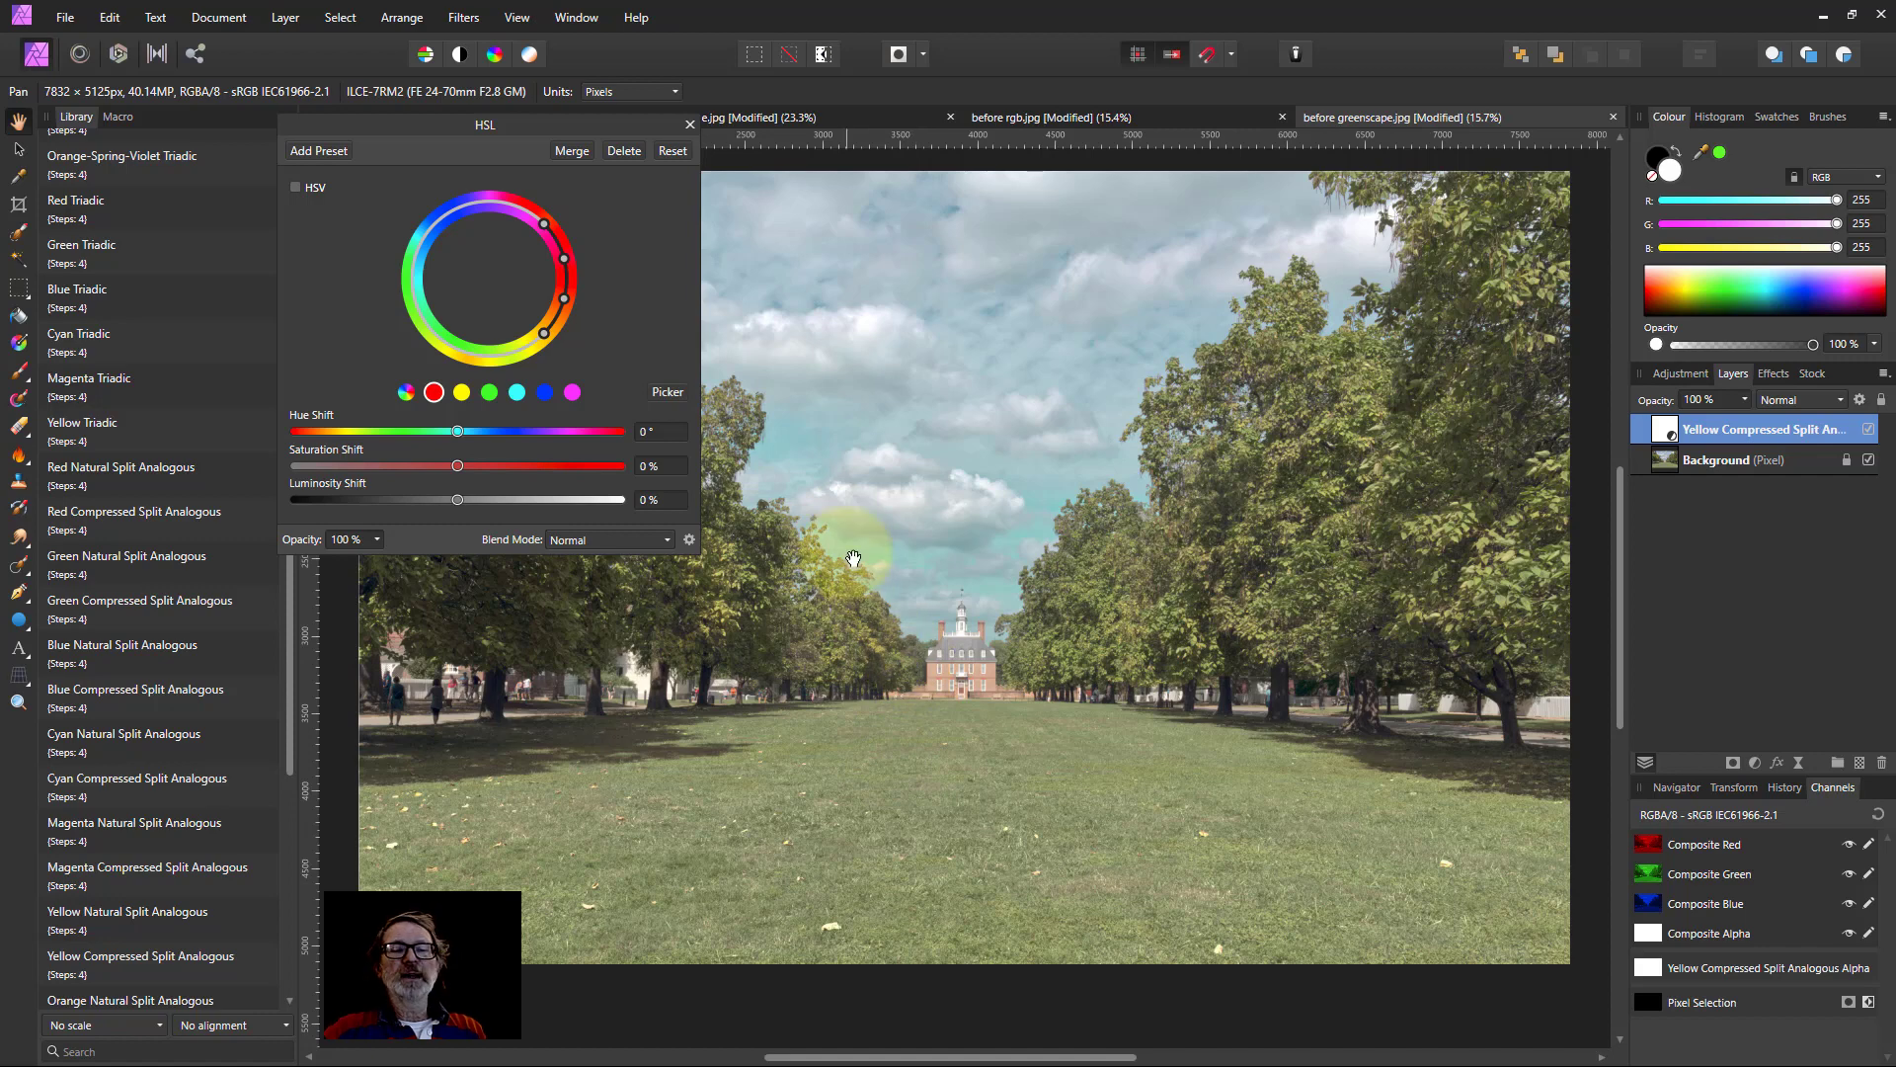
{"action": "left_click", "coordinate": [689, 125]}
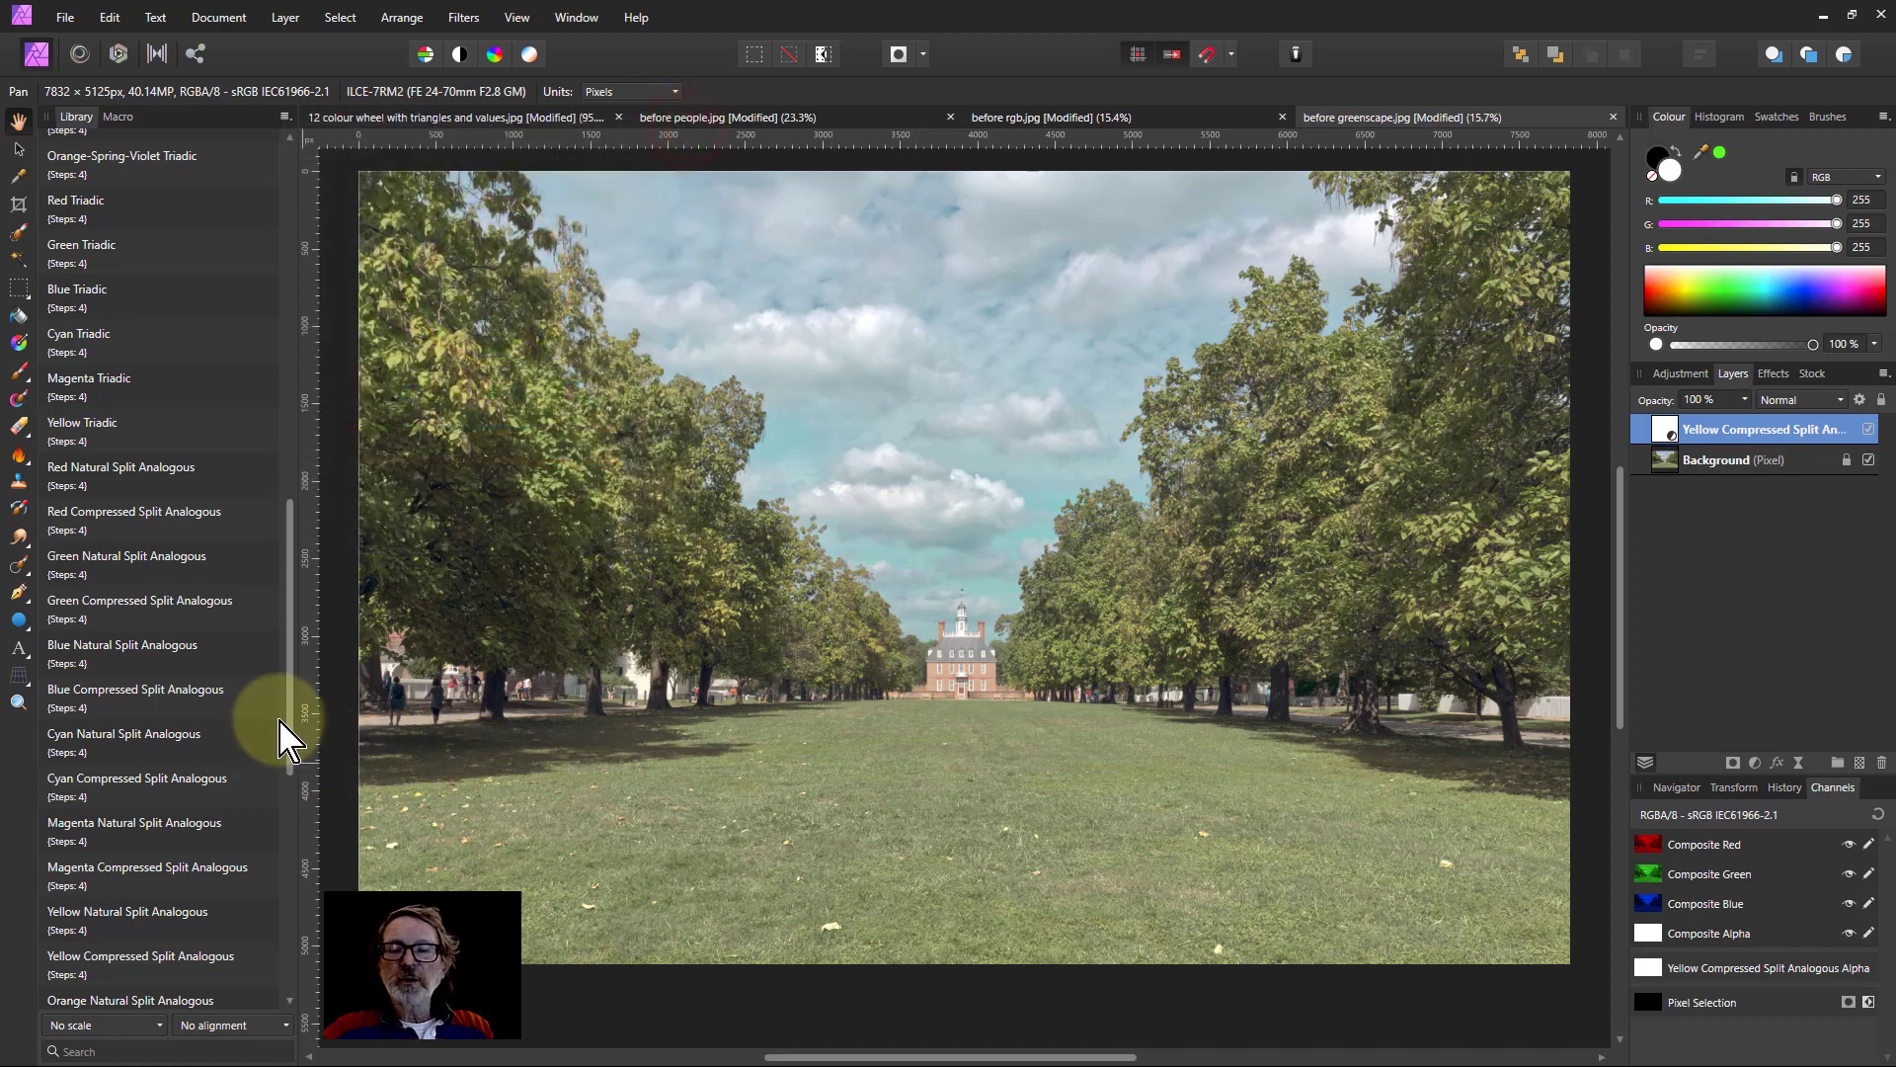
Replace the Yellow Compressed Split Analogous adjustment with the Air macro, and swap that for the Earth macro.
{"action": "left_click_drag", "start_coordinate": [289, 742], "coordinate": [296, 897]}
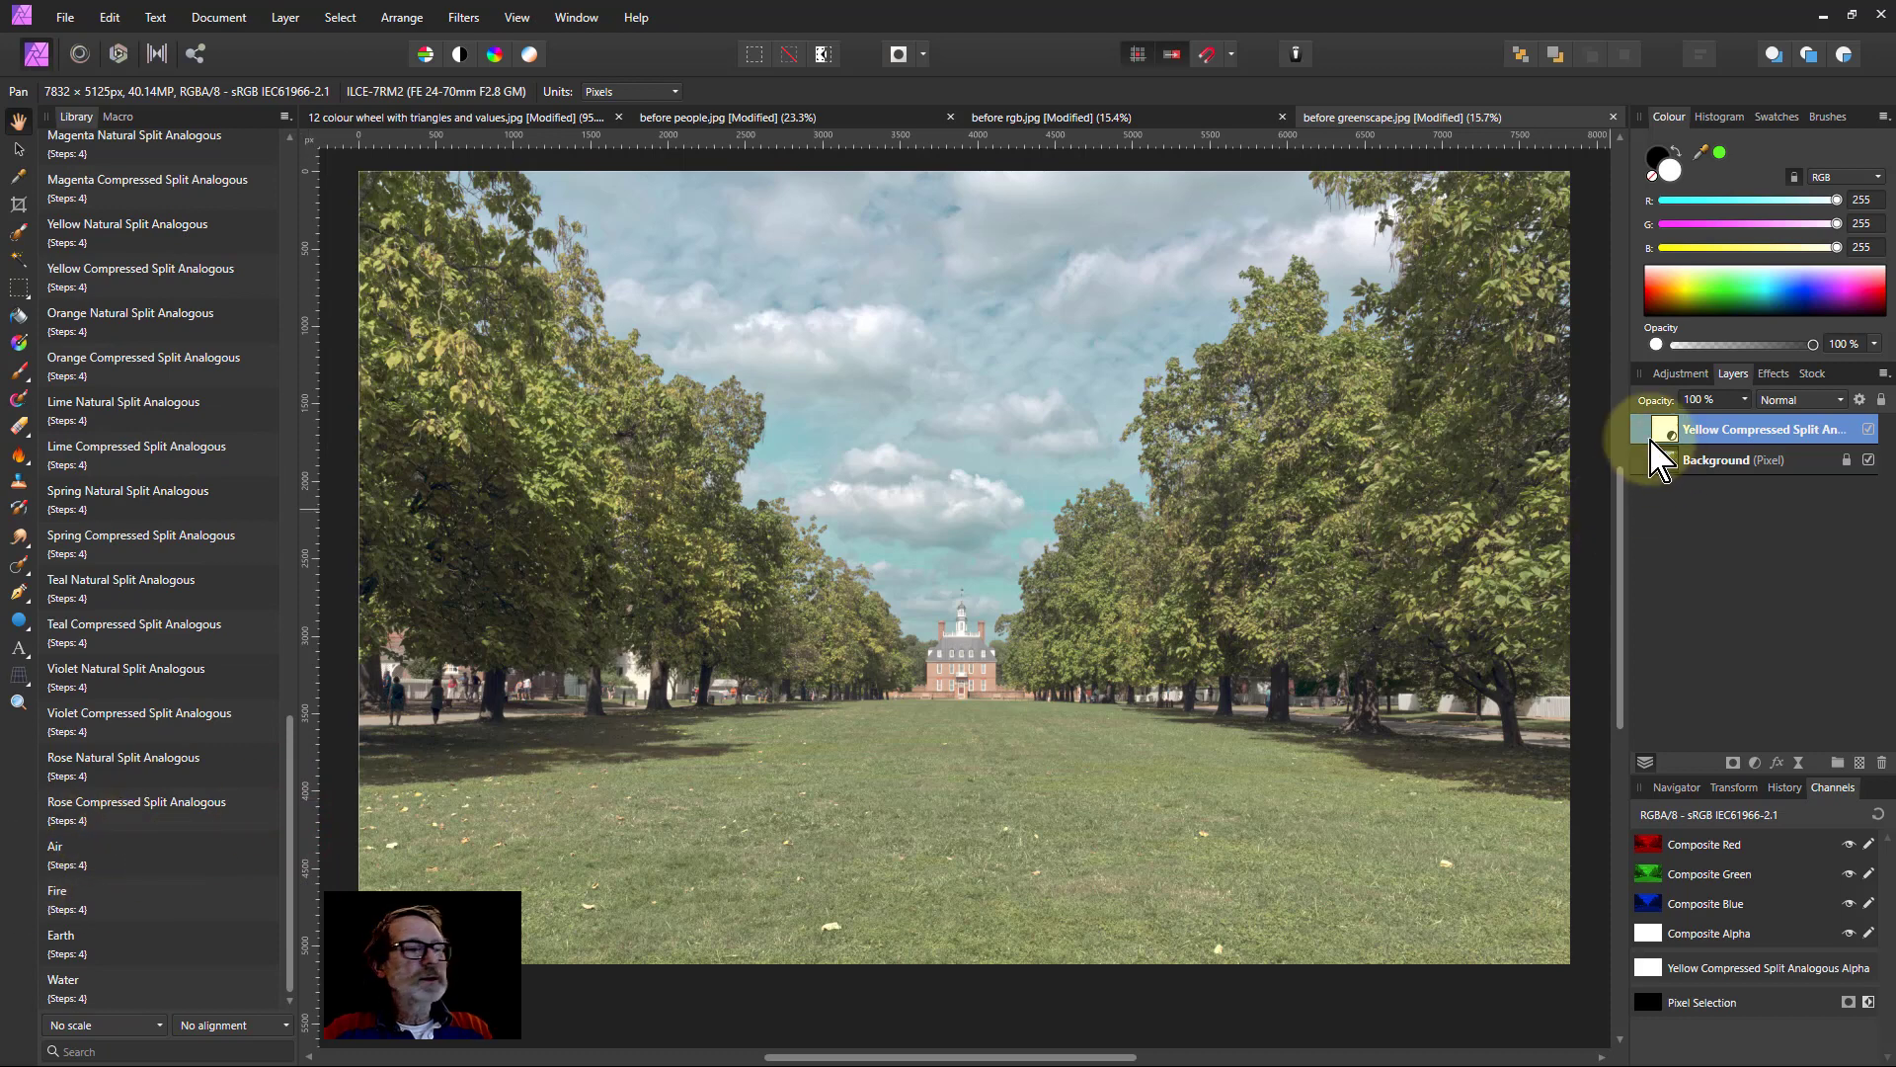
{"action": "key", "text": "Delete"}
{"action": "left_click", "coordinate": [91, 866]}
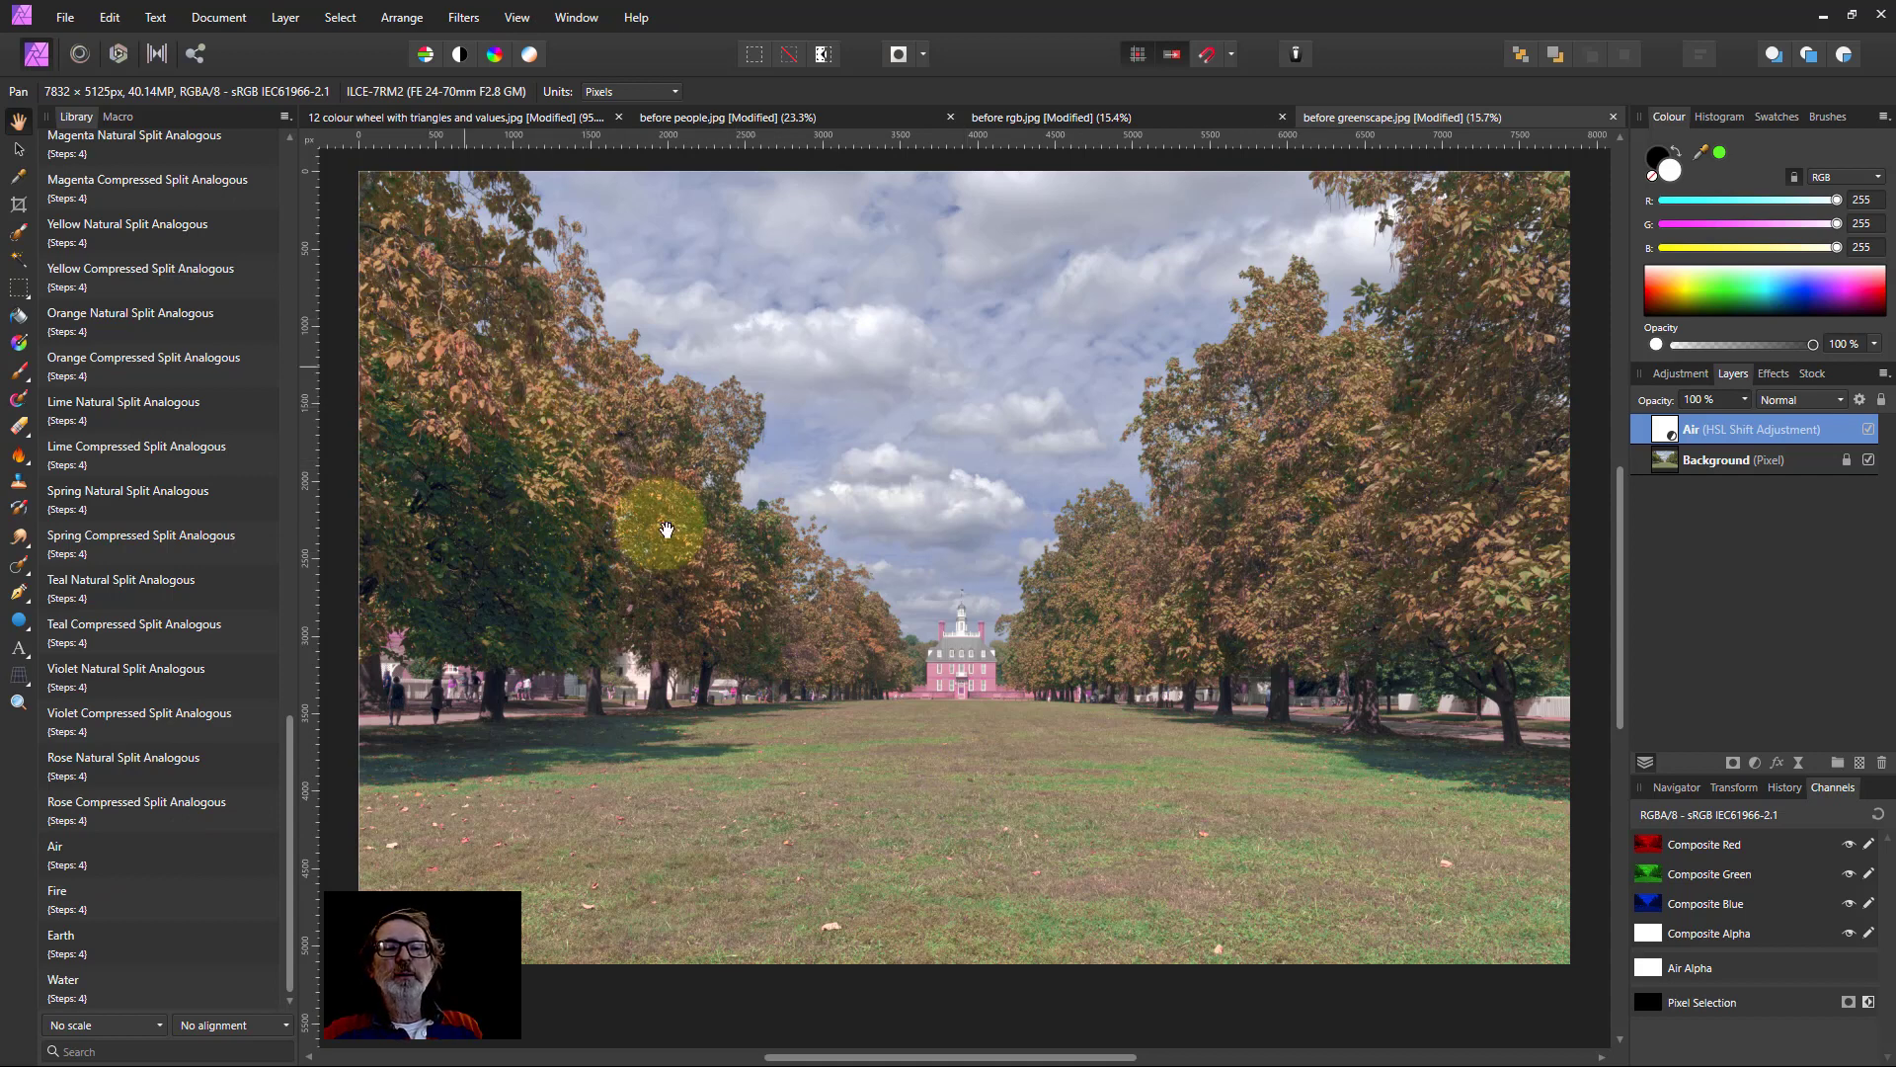
{"action": "key", "text": "Delete"}
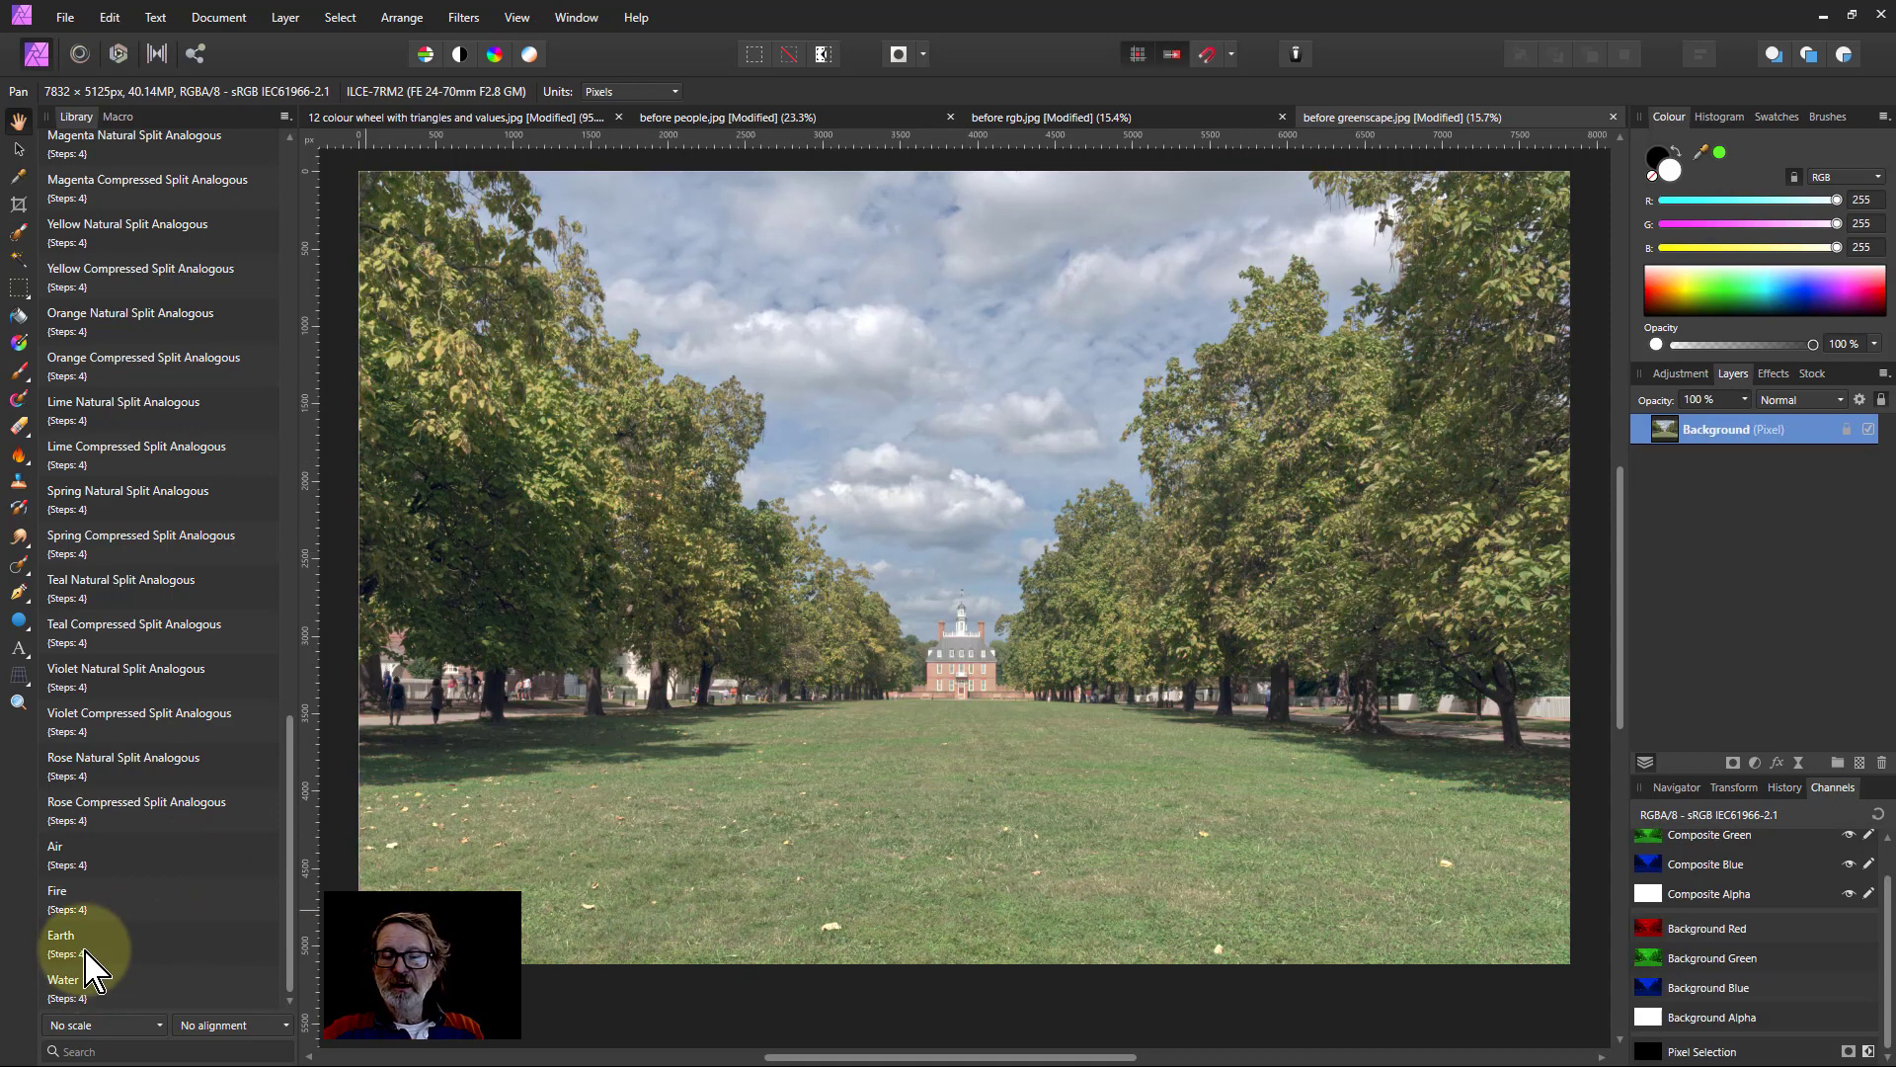
{"action": "left_click", "coordinate": [76, 946]}
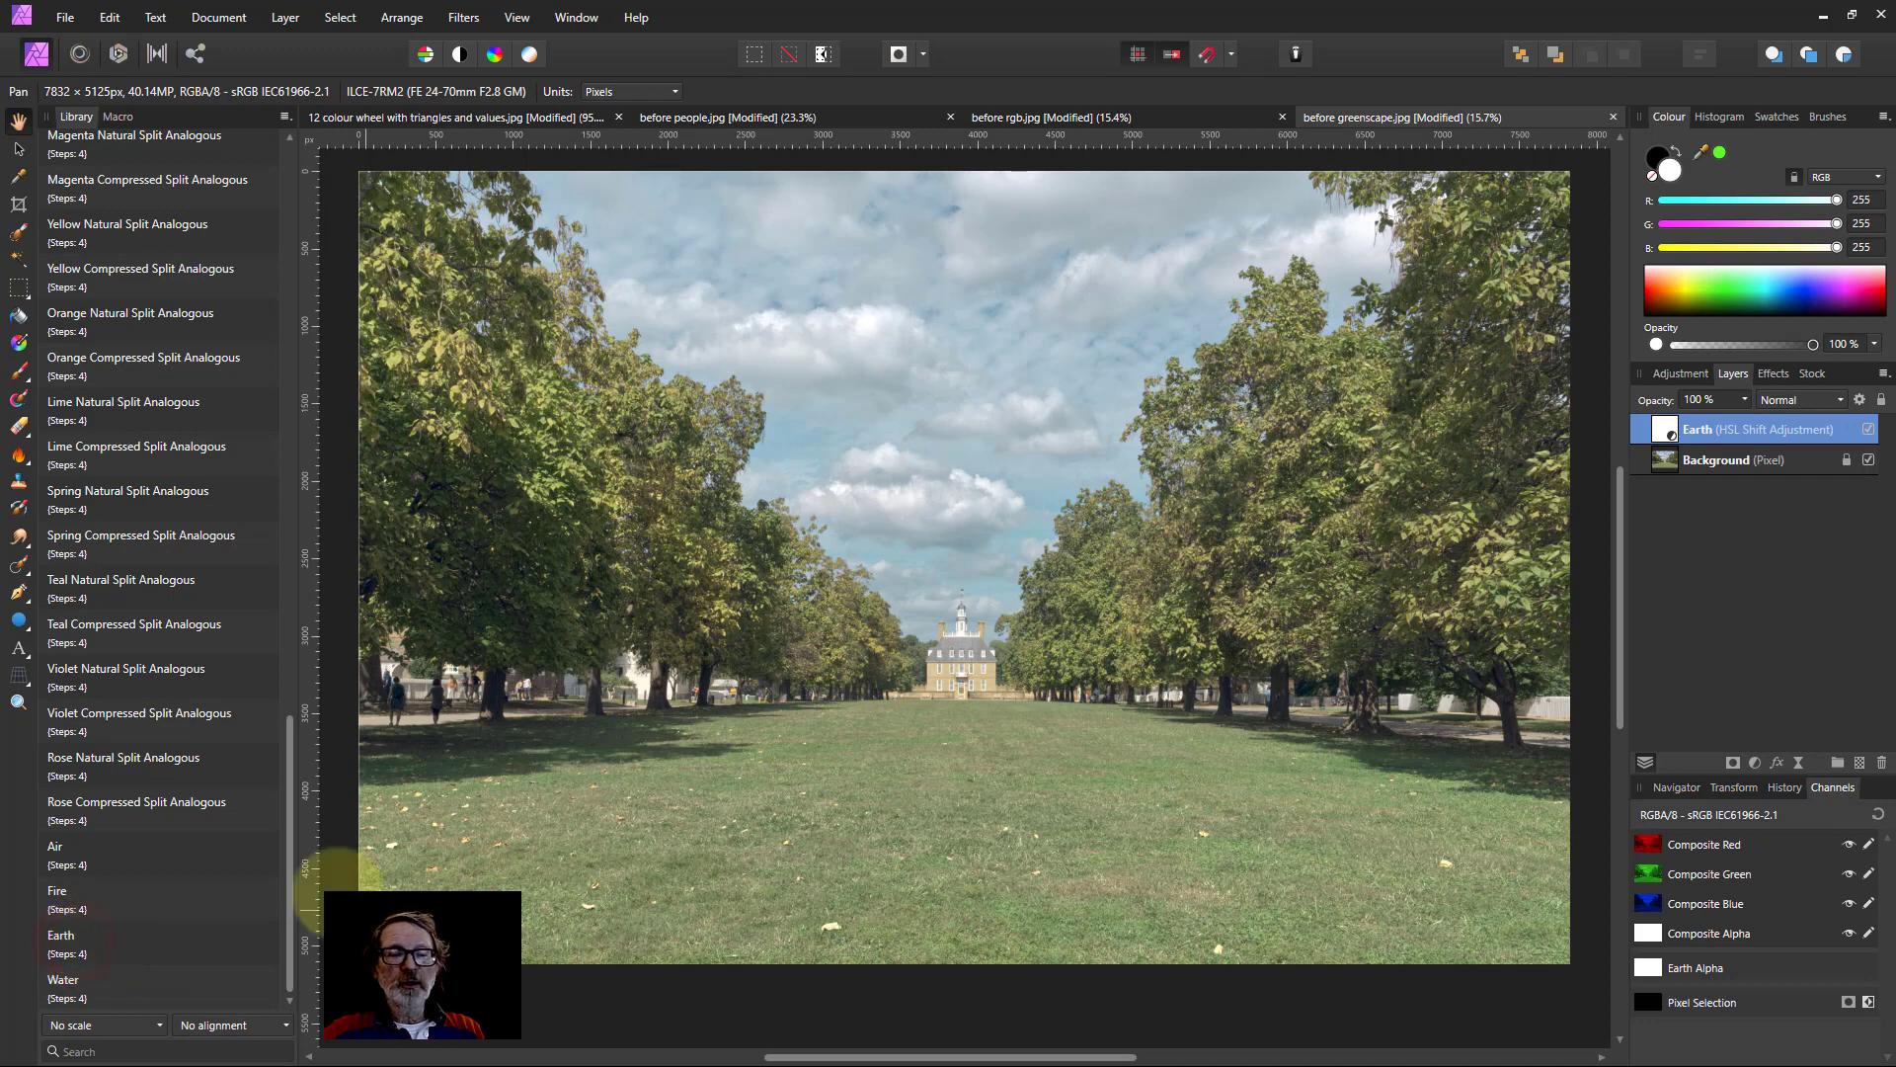